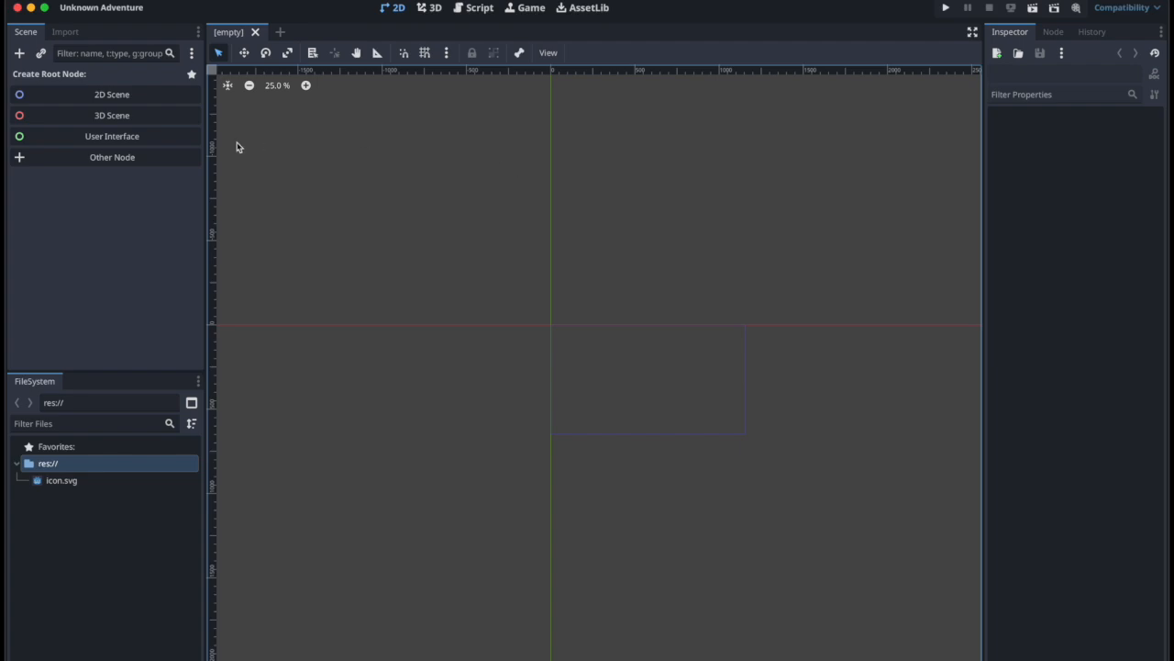
Step: Create a 2D scene with a Node2D root node and leave the node deselected
left_click(114, 95)
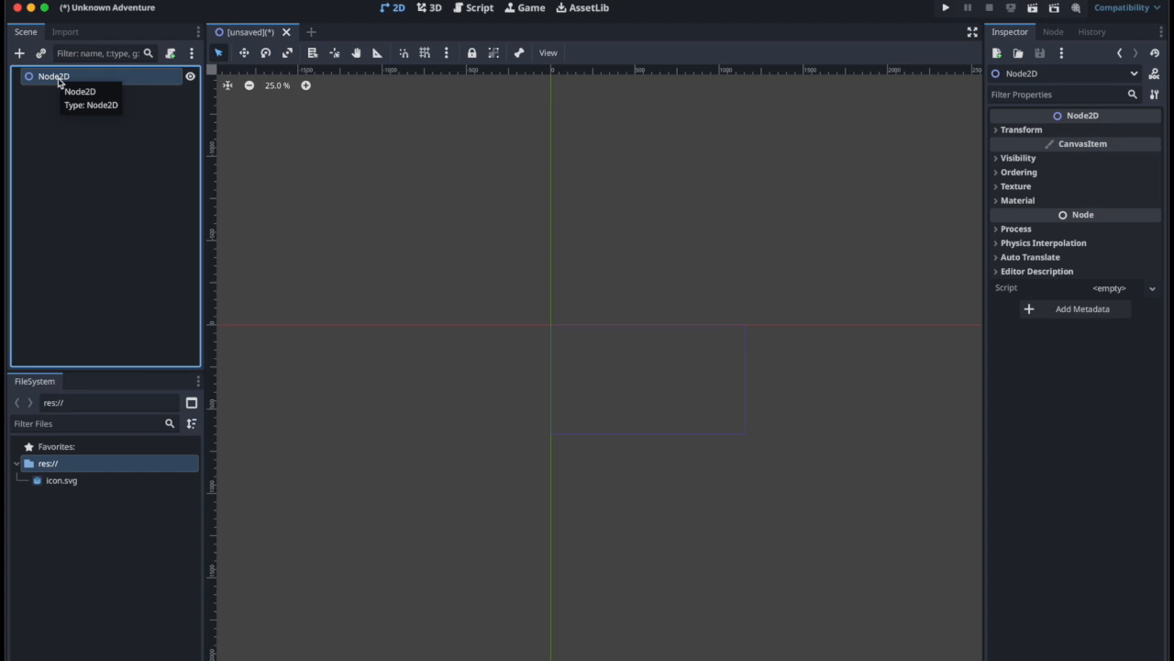
left_click(67, 120)
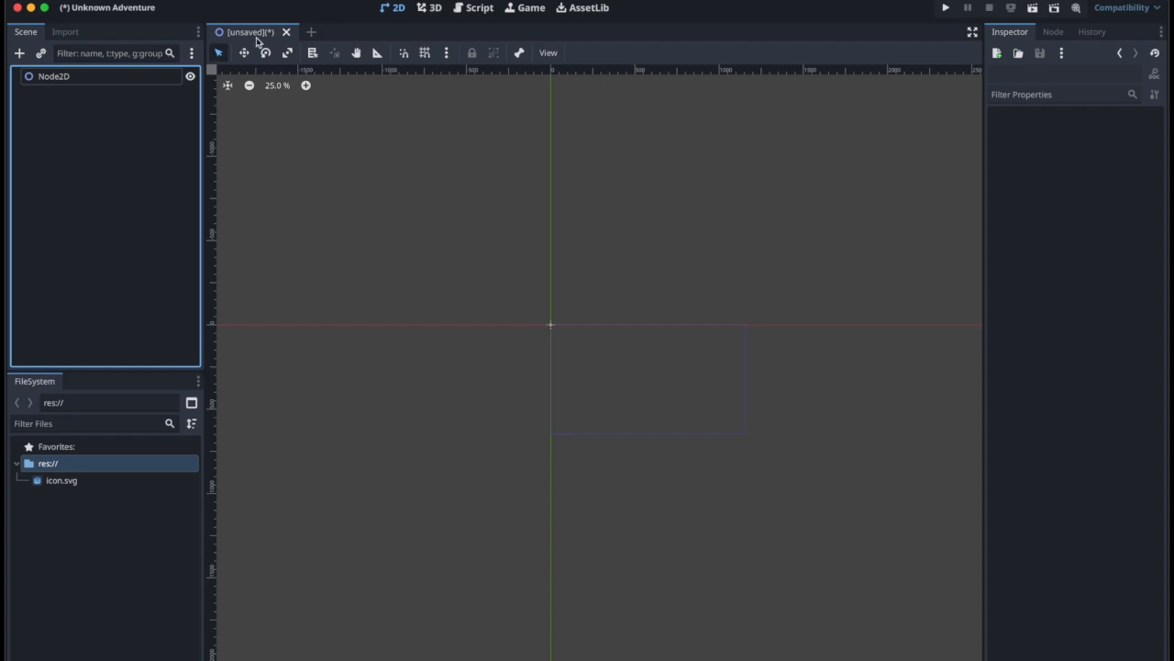
key("ctrl+shift+a")
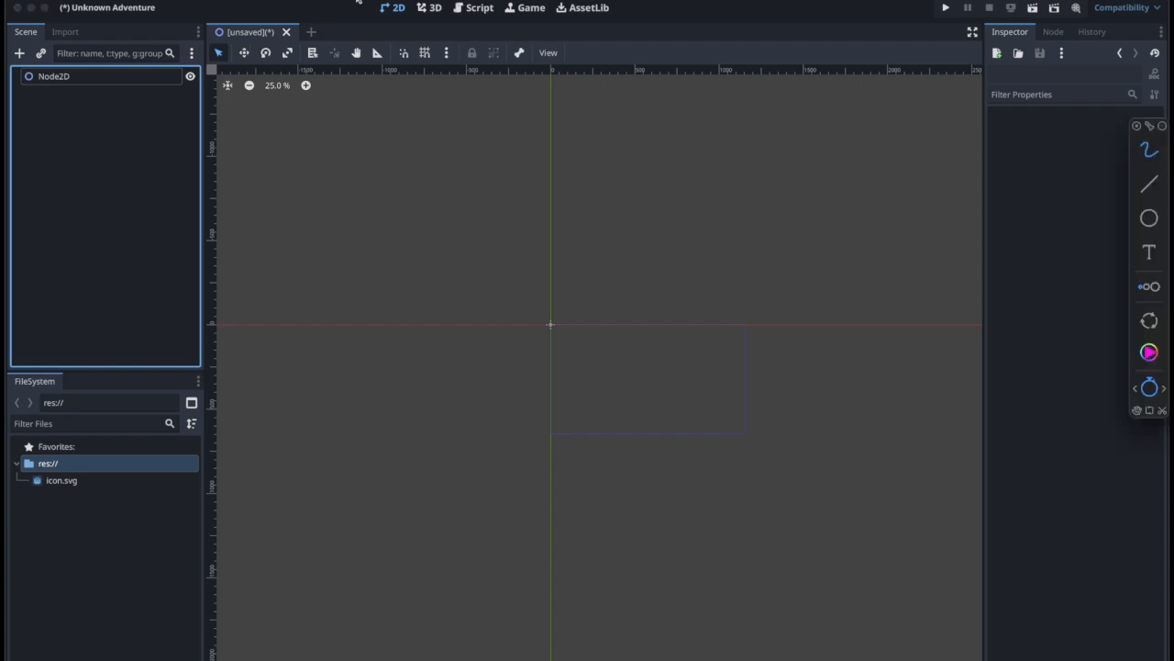
mouse_move(268, 8)
left_mouse_down()
mouse_move(217, 38)
mouse_move(319, 35)
mouse_move(266, 5)
left_mouse_up()
key("Escape")
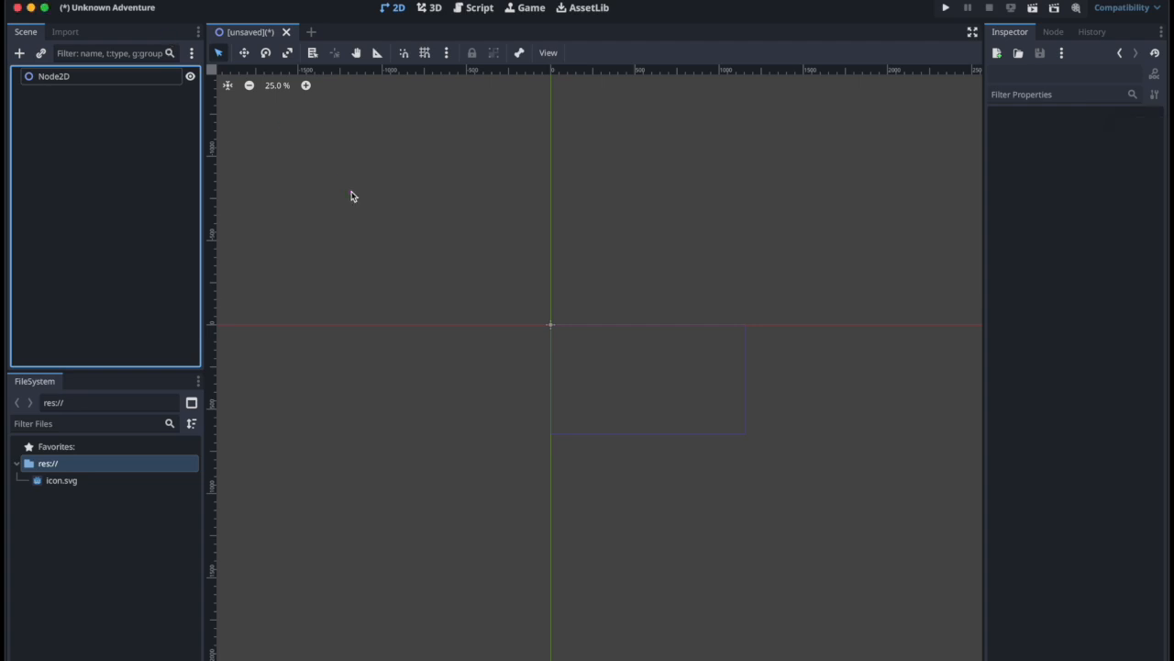
Step: Save the scene as play_scene.tscn in the res:// folder and select the saved file
key("super+s")
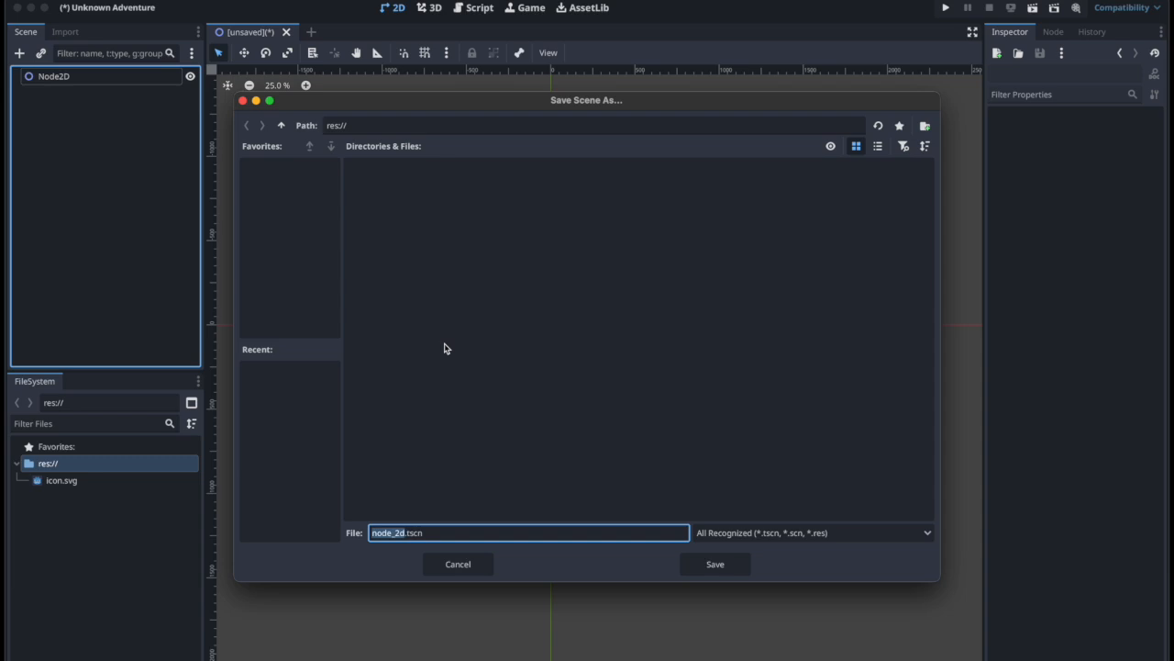
key("BackSpace")
type("play_scene")
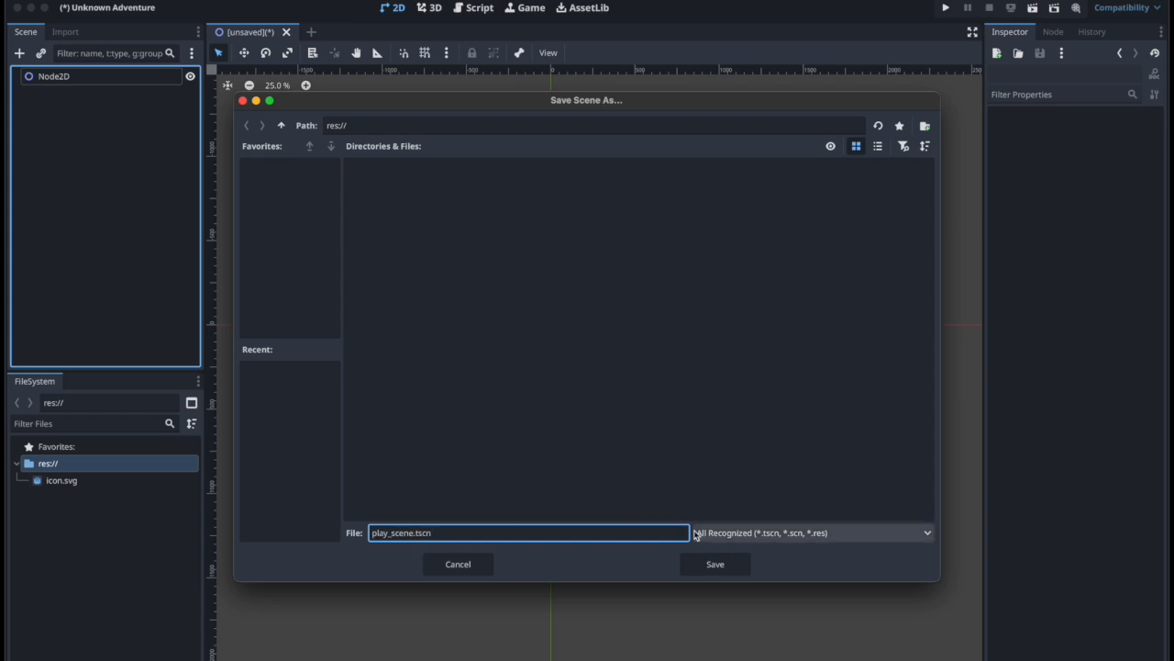
left_click(714, 564)
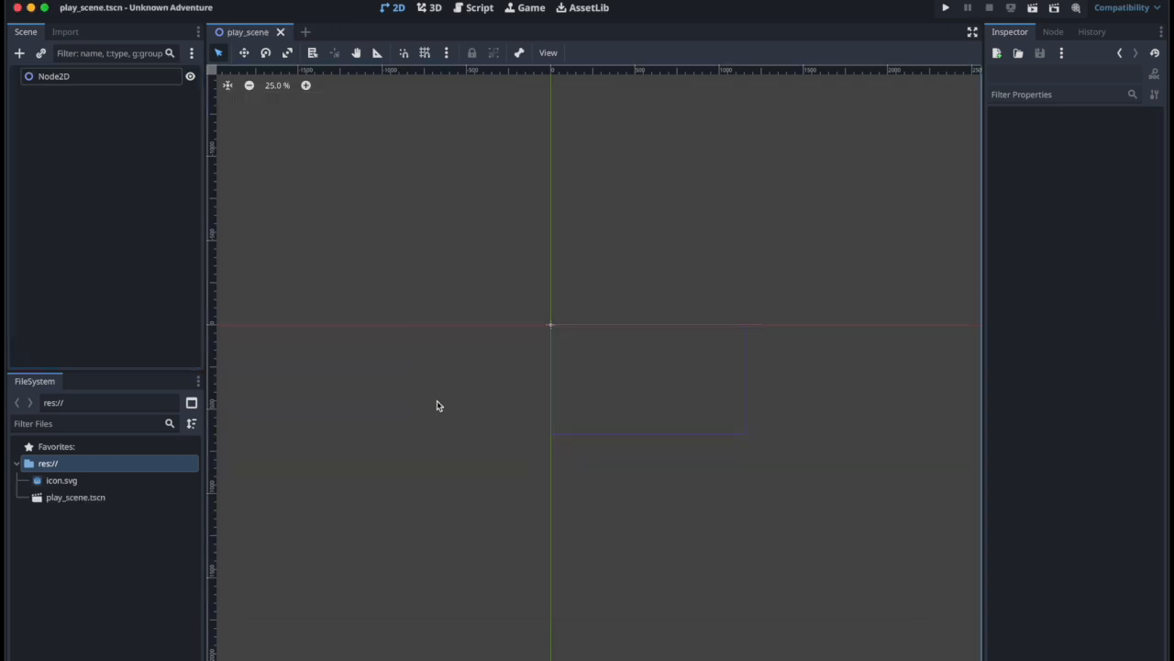
left_click(90, 497)
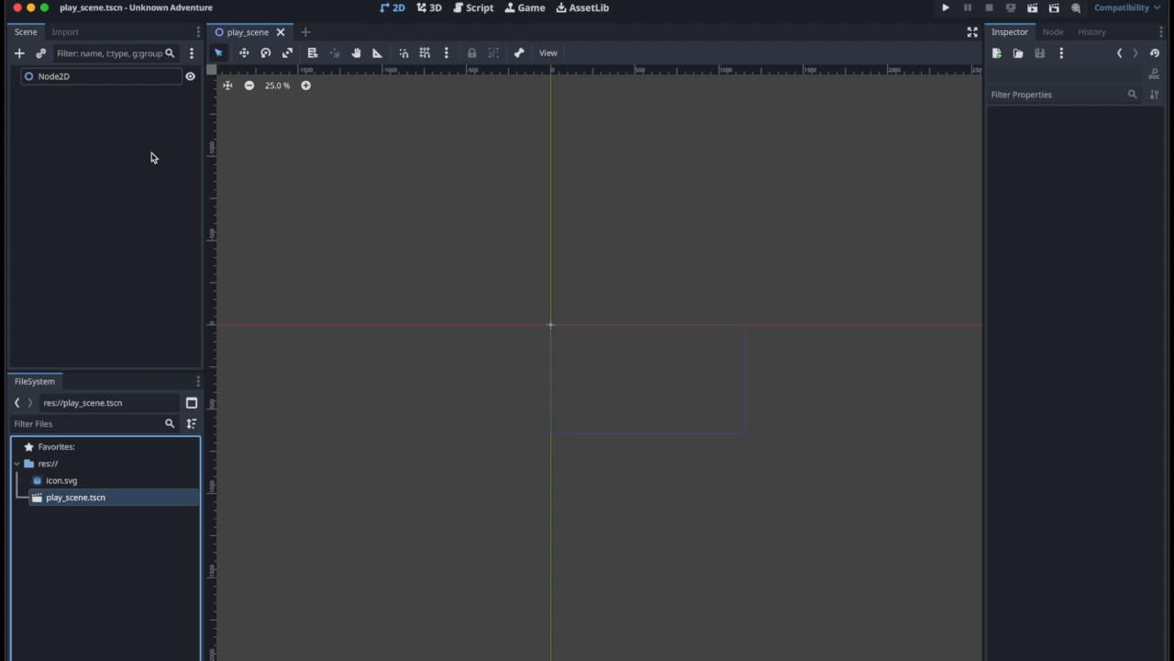
Step: Using the screen annotation overlay, outline a large magenta rectangle over the canvas and hatch its inside in green (#56FF10)
key("ctrl+Tab")
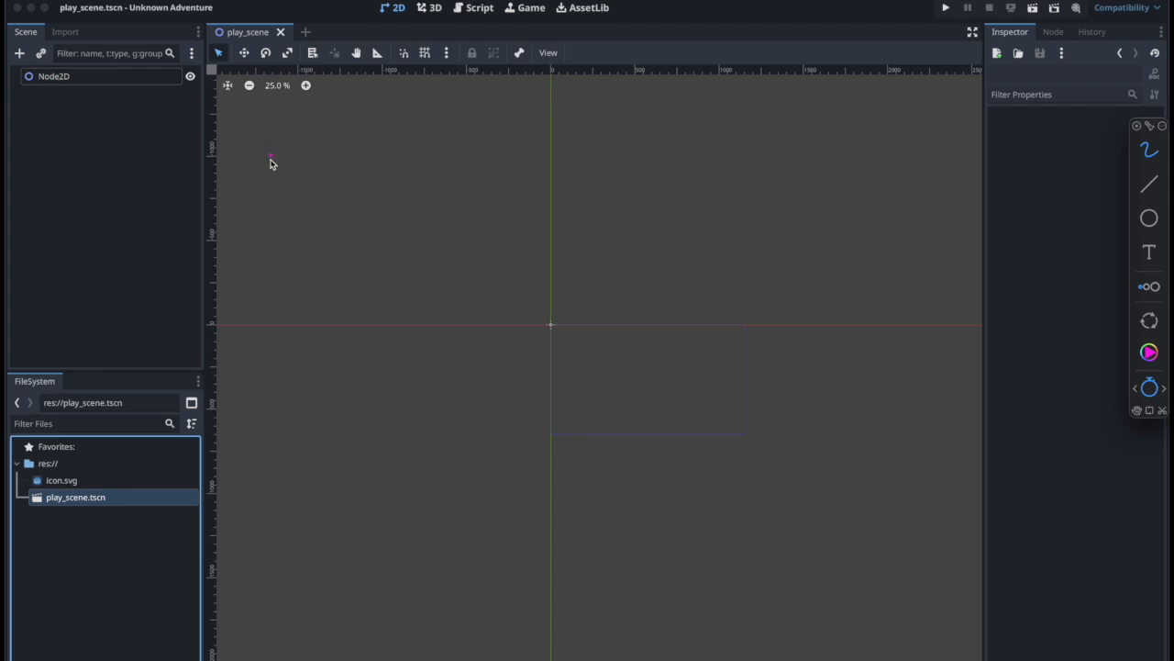
mouse_move(295, 133)
left_mouse_down()
mouse_move(288, 450)
mouse_move(379, 495)
mouse_move(899, 496)
mouse_move(920, 332)
mouse_move(920, 125)
mouse_move(785, 116)
mouse_move(295, 123)
left_mouse_up()
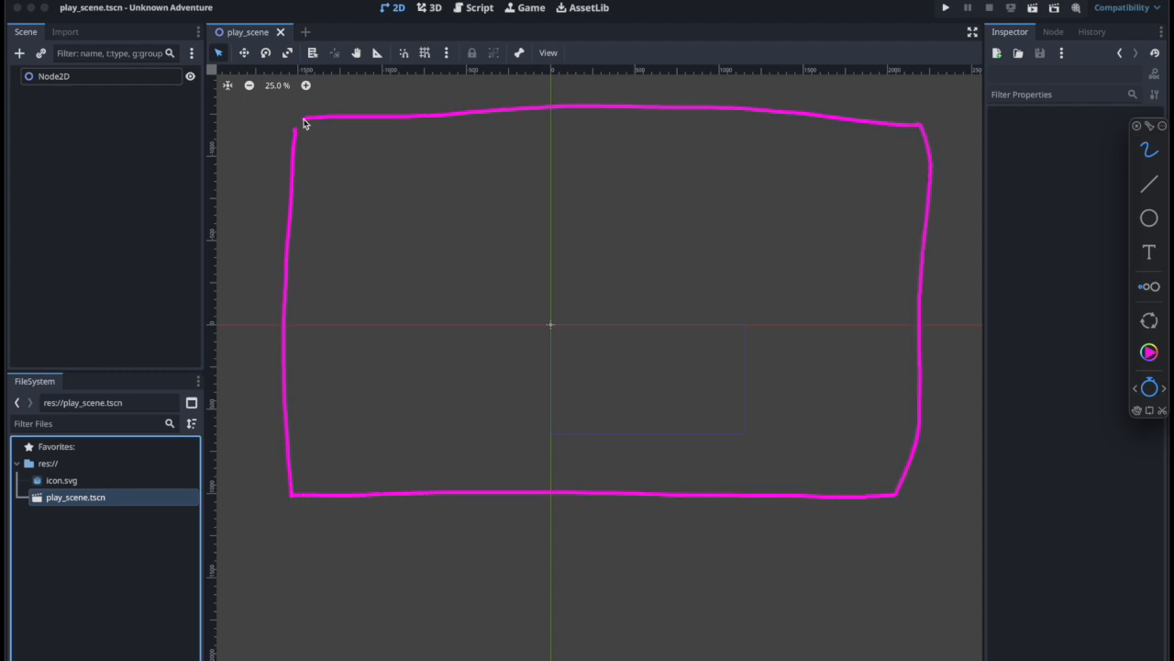
left_click(1149, 352)
left_click(1033, 274)
mouse_move(330, 144)
left_mouse_down()
mouse_move(330, 134)
mouse_move(437, 144)
mouse_move(451, 187)
mouse_move(412, 306)
mouse_move(545, 237)
mouse_move(717, 177)
mouse_move(777, 176)
mouse_move(769, 230)
mouse_move(649, 434)
mouse_move(875, 335)
mouse_move(852, 466)
mouse_move(787, 336)
mouse_move(684, 396)
left_mouse_up()
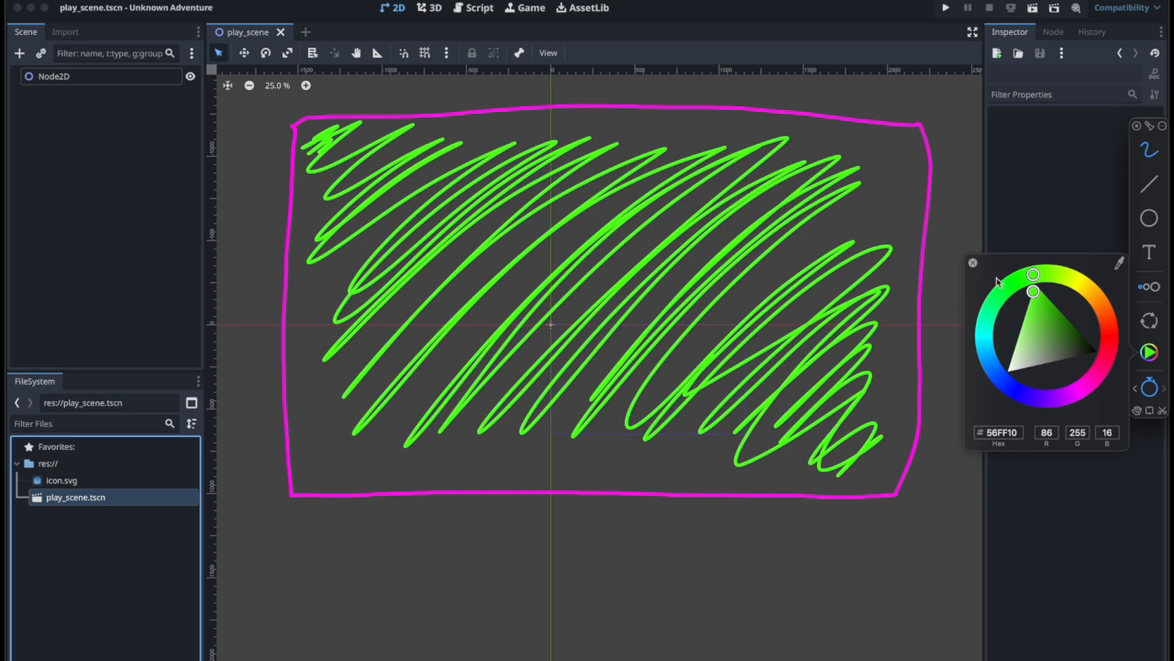
left_click(973, 266)
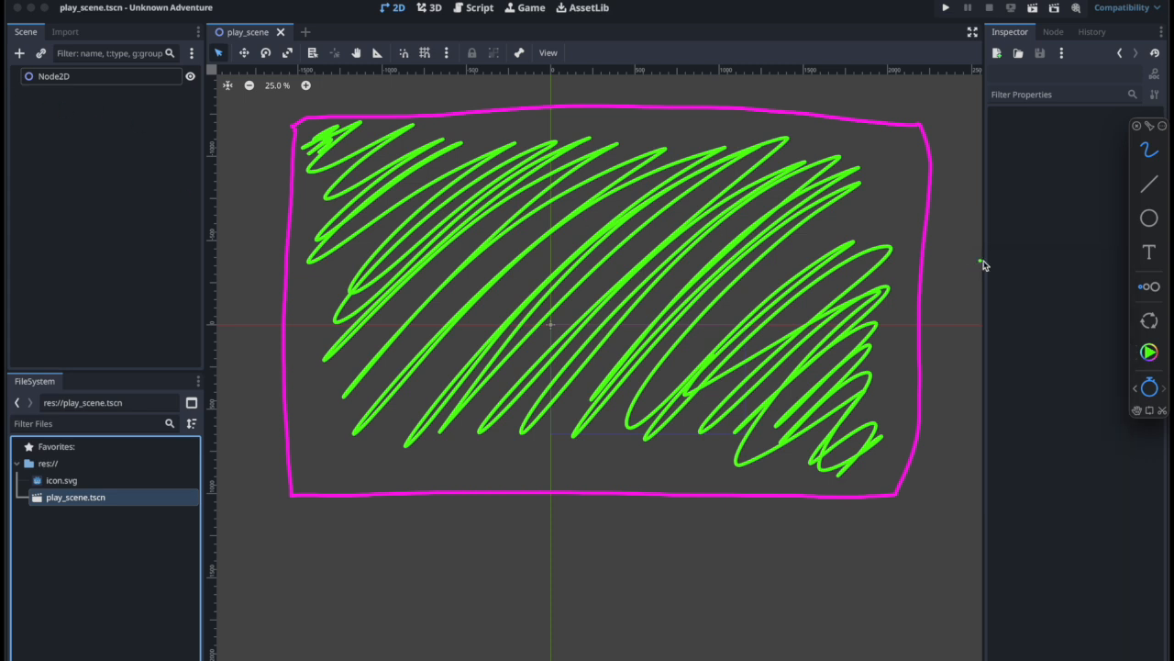
Step: Switch the annotation colour to a near-black tone and mark six small rock spots across the green area
left_click(1148, 352)
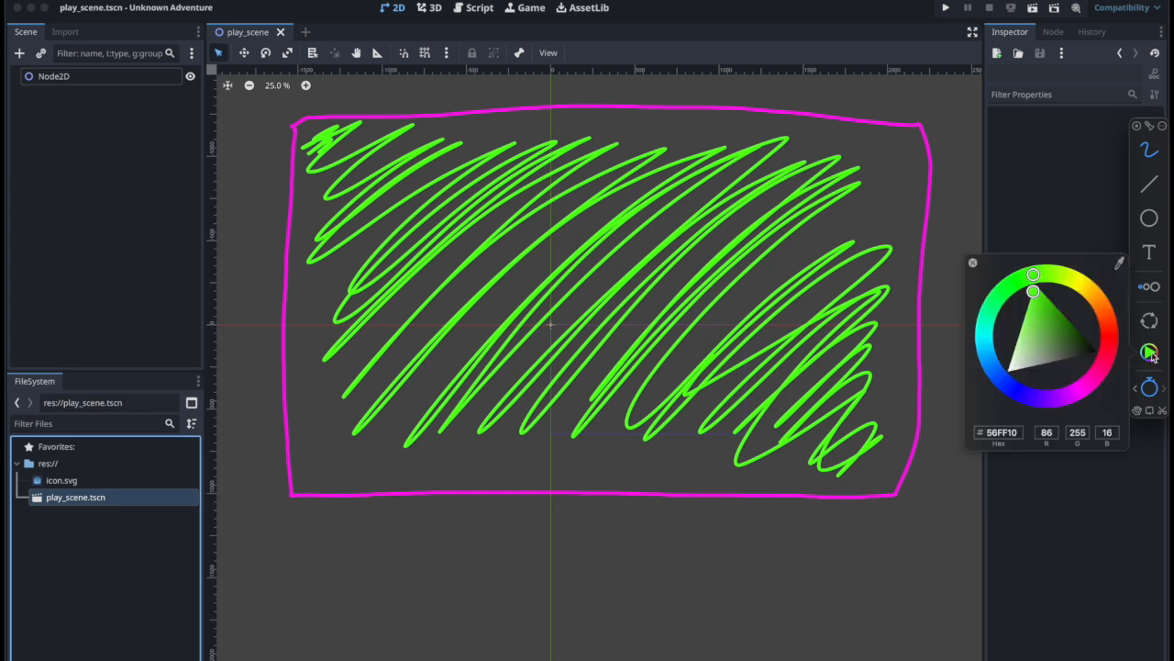
left_click_drag(1042, 359, 1090, 338)
left_click(973, 264)
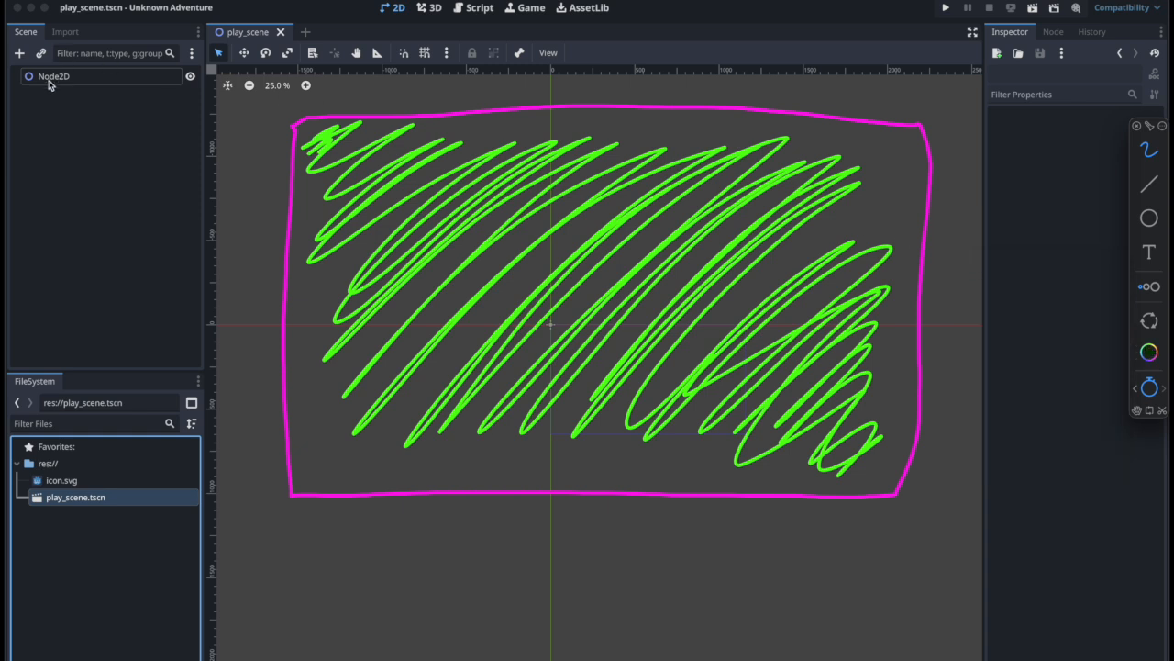
left_click(738, 286)
left_click(508, 227)
left_click(396, 339)
left_click(672, 422)
left_click(707, 181)
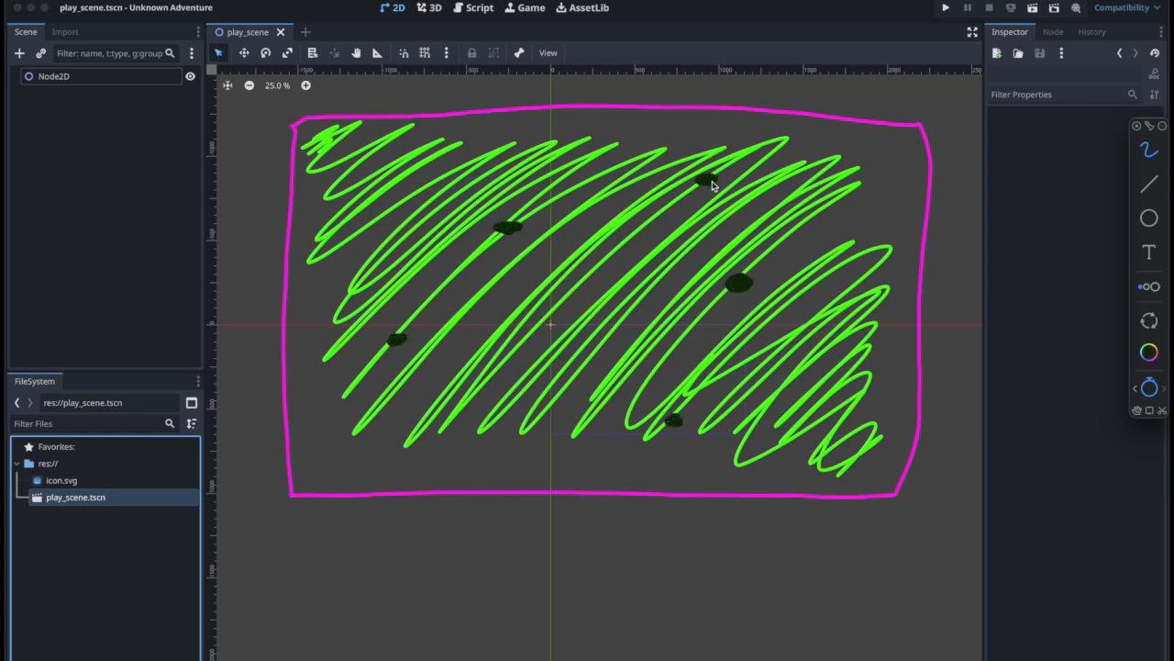
left_click(402, 191)
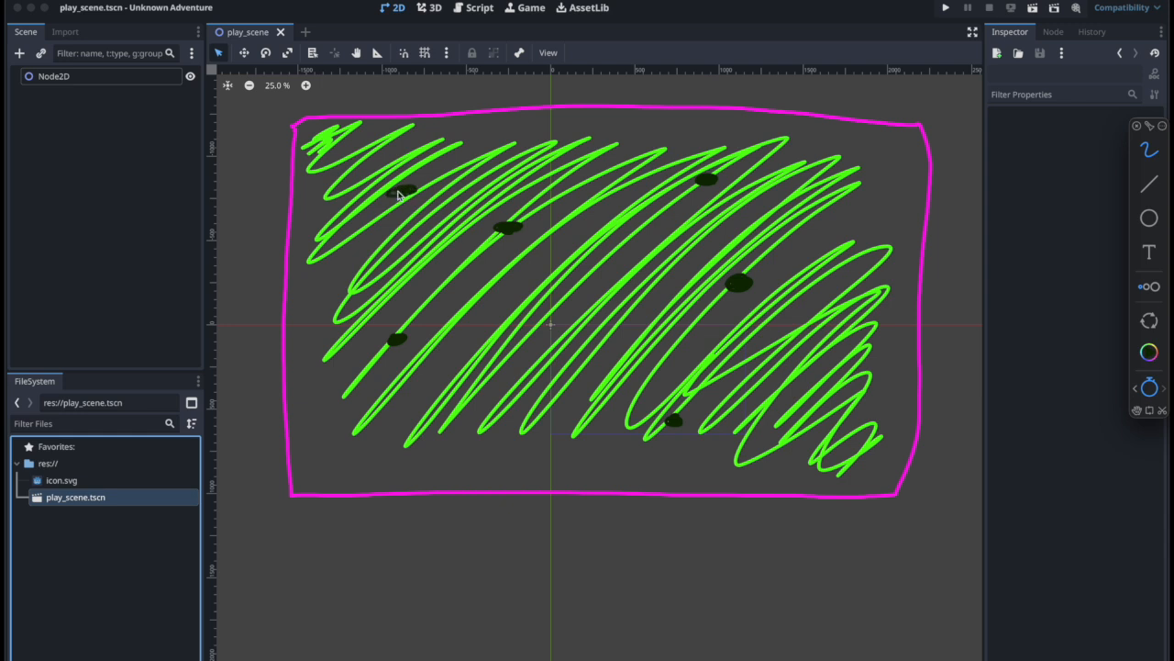
Step: Switch the annotation colour to blue (#0900DE) and sketch a filled house near the middle of the green area
left_click(1148, 353)
left_click_drag(1079, 389, 1017, 391)
mouse_move(578, 320)
left_mouse_down()
mouse_move(578, 271)
mouse_move(633, 296)
mouse_move(639, 321)
left_mouse_up()
mouse_move(574, 271)
left_mouse_down()
mouse_move(624, 234)
mouse_move(649, 275)
mouse_move(587, 252)
mouse_move(647, 273)
mouse_move(641, 327)
mouse_move(620, 316)
mouse_move(613, 292)
mouse_move(626, 257)
left_mouse_up()
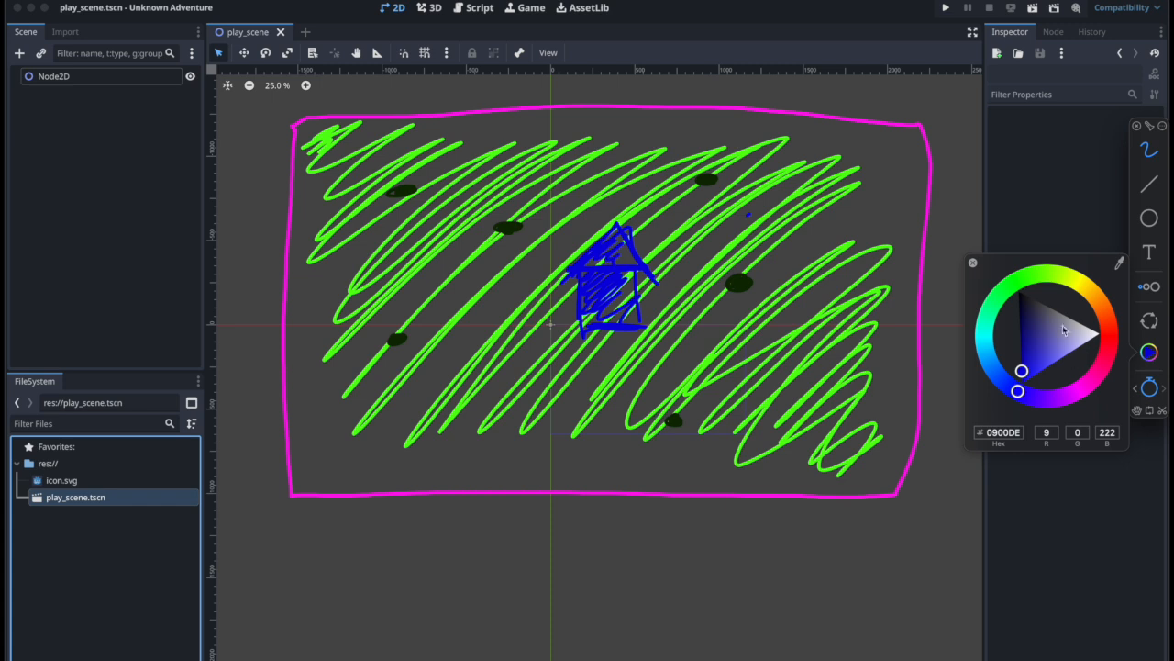
left_click(973, 265)
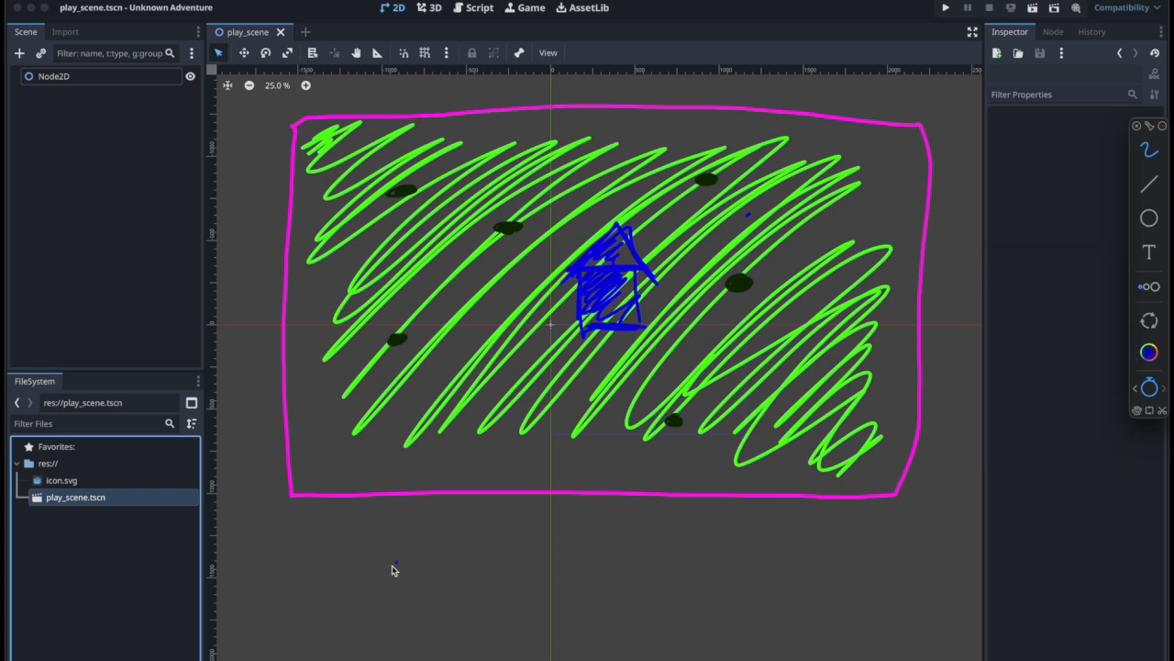
Step: Switch the annotation colour to near-white (#F7F6FF) and handwrite "Node2d" below the map sketch
left_click_drag(281, 546, 303, 551)
left_click(1147, 355)
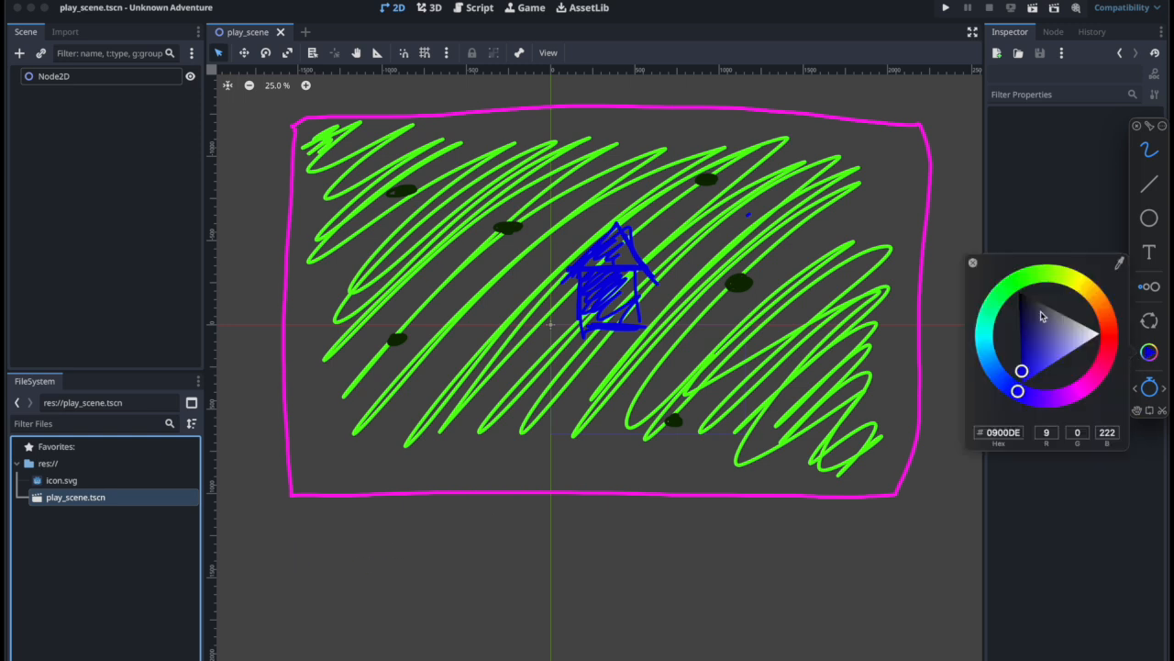
left_click_drag(1041, 316, 1096, 336)
mouse_move(278, 525)
left_mouse_down()
mouse_move(293, 559)
mouse_move(355, 537)
mouse_move(365, 556)
mouse_move(389, 554)
mouse_move(387, 565)
mouse_move(453, 531)
left_mouse_up()
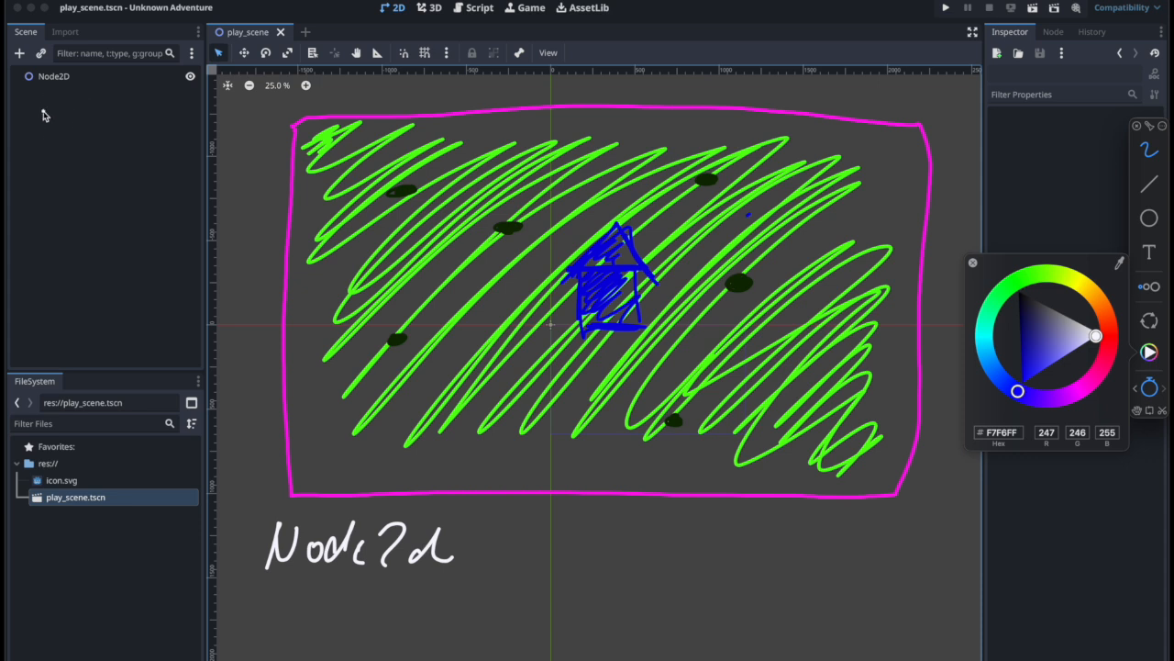
Step: Handwrite the branches tilemap, rock 1, rock 2 and house as children beneath the Node2D node in the scene tree
mouse_move(41, 92)
left_mouse_down()
mouse_move(66, 119)
mouse_move(99, 103)
mouse_move(114, 115)
mouse_move(149, 107)
left_mouse_up()
left_click_drag(41, 120, 49, 144)
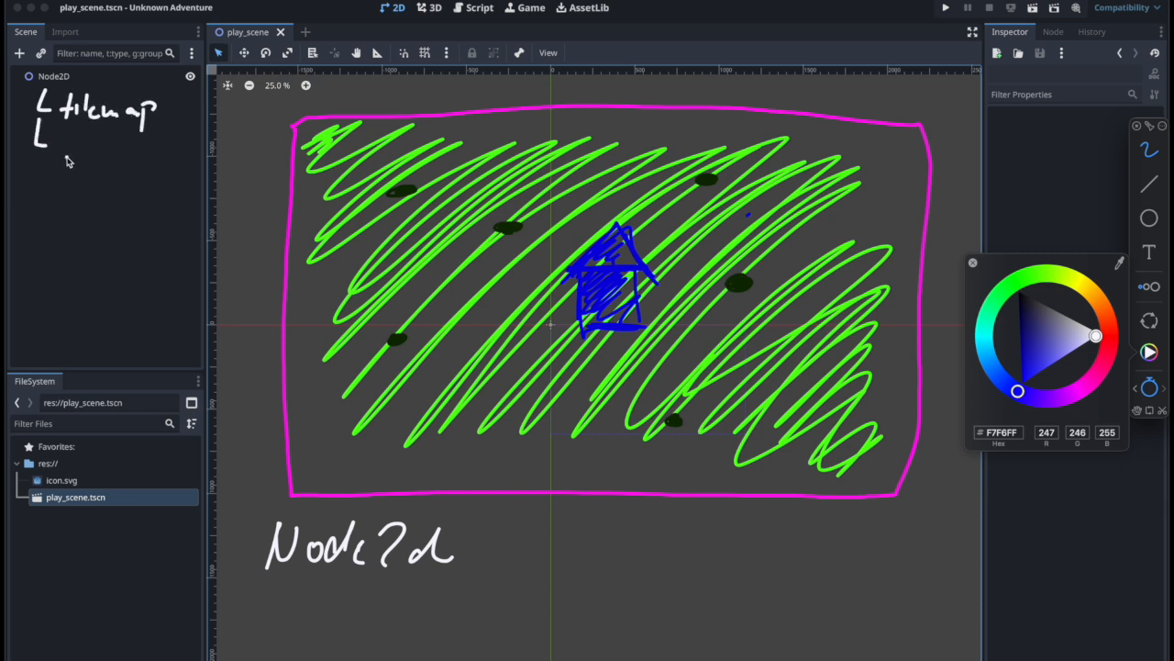
mouse_move(65, 151)
left_mouse_down()
mouse_move(115, 147)
mouse_move(127, 170)
mouse_move(50, 179)
mouse_move(77, 171)
mouse_move(138, 182)
left_mouse_up()
mouse_move(38, 181)
left_mouse_down()
mouse_move(38, 213)
mouse_move(137, 226)
left_mouse_up()
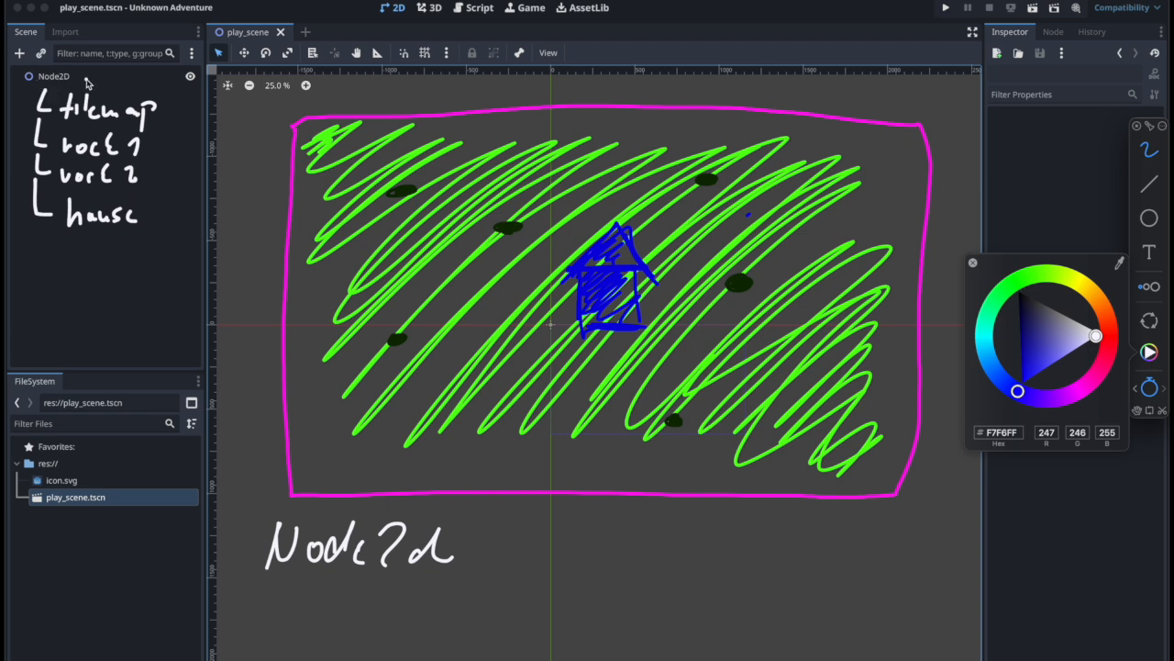
Step: Temporarily circle the sketched node tree, play_scene.tscn and the handwritten child list, undoing these marks
mouse_move(82, 66)
left_mouse_down()
mouse_move(5, 84)
mouse_move(19, 218)
mouse_move(97, 237)
mouse_move(178, 211)
mouse_move(144, 73)
left_mouse_up()
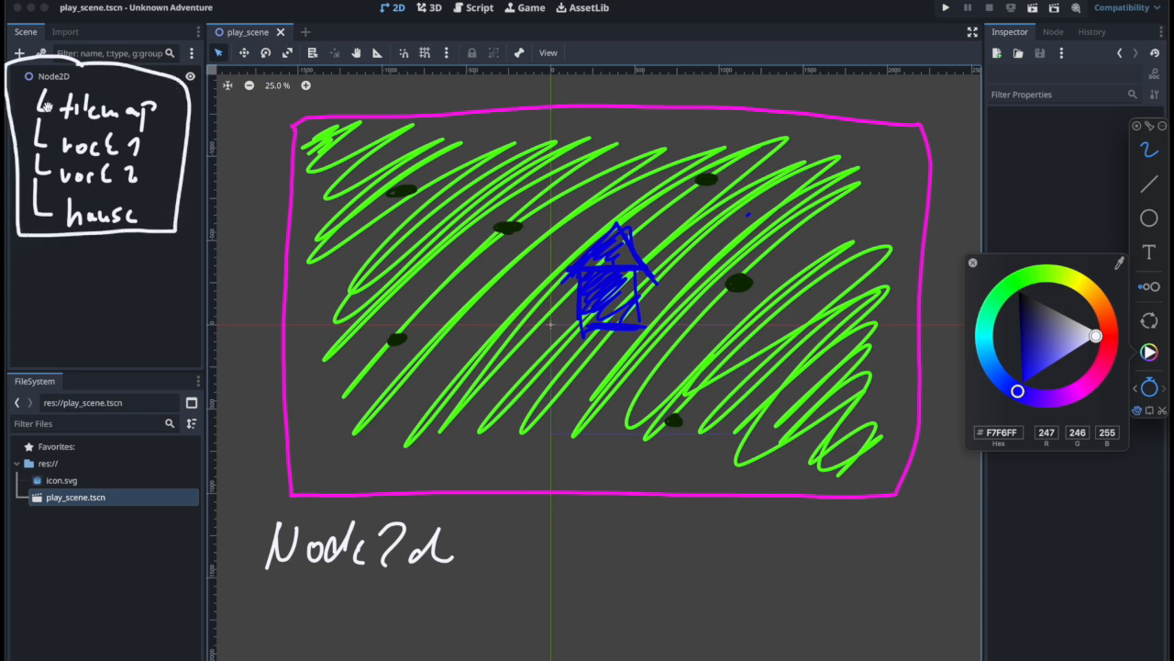
key("ctrl+z")
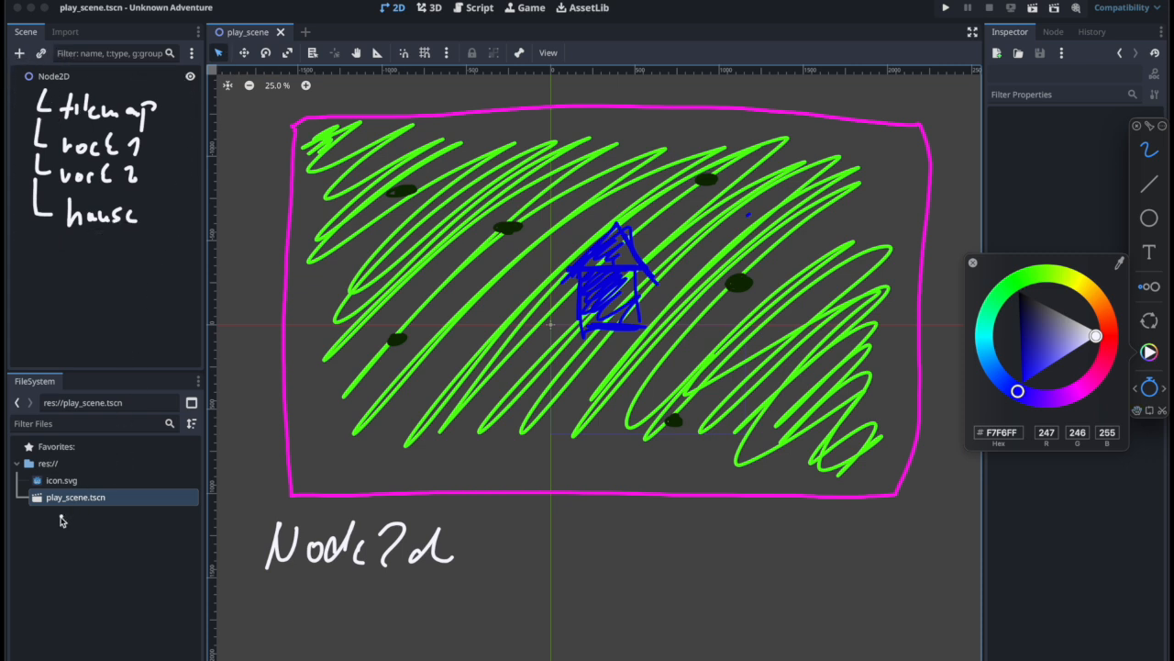
mouse_move(94, 483)
left_mouse_down()
mouse_move(37, 492)
mouse_move(108, 498)
left_mouse_up()
mouse_move(143, 96)
left_mouse_down()
mouse_move(51, 84)
mouse_move(105, 260)
mouse_move(112, 101)
left_mouse_up()
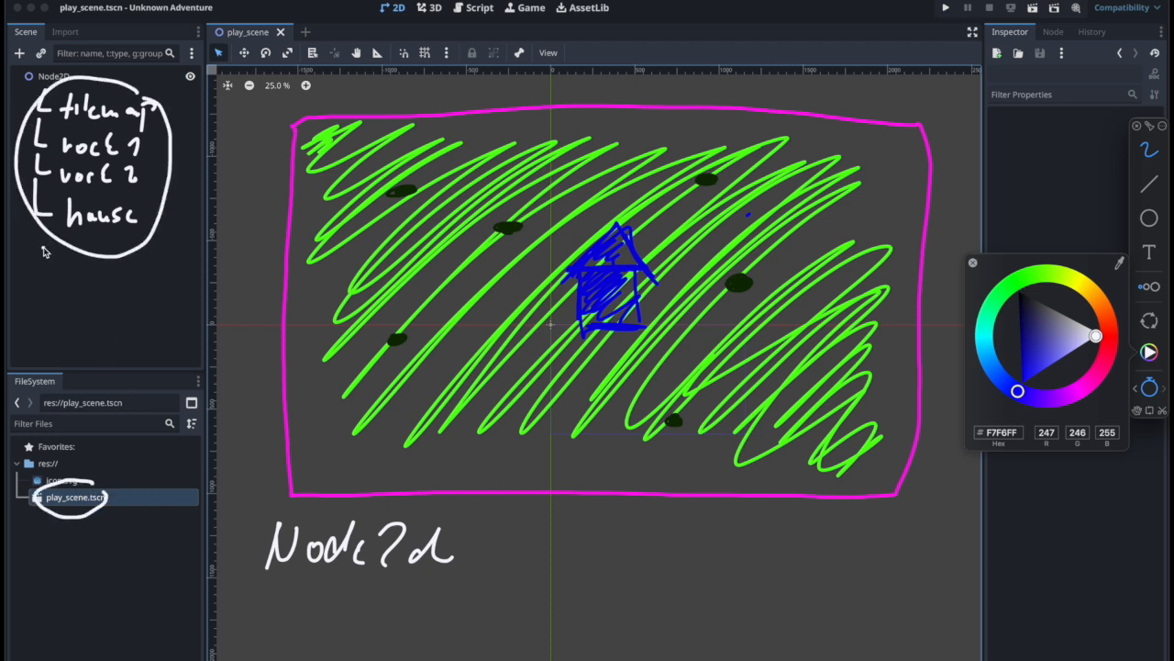
key("ctrl+z")
key("ctrl+z")
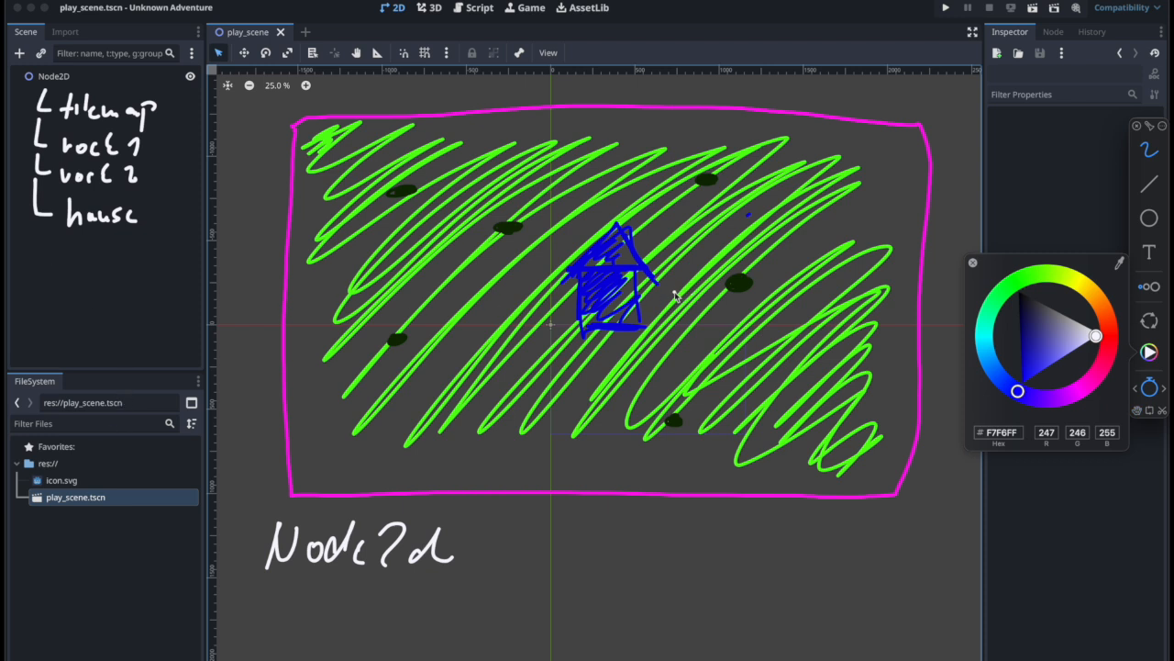
Step: Erase all annotations over the editor, including the map sketch and the handwritten labels
left_click(972, 262)
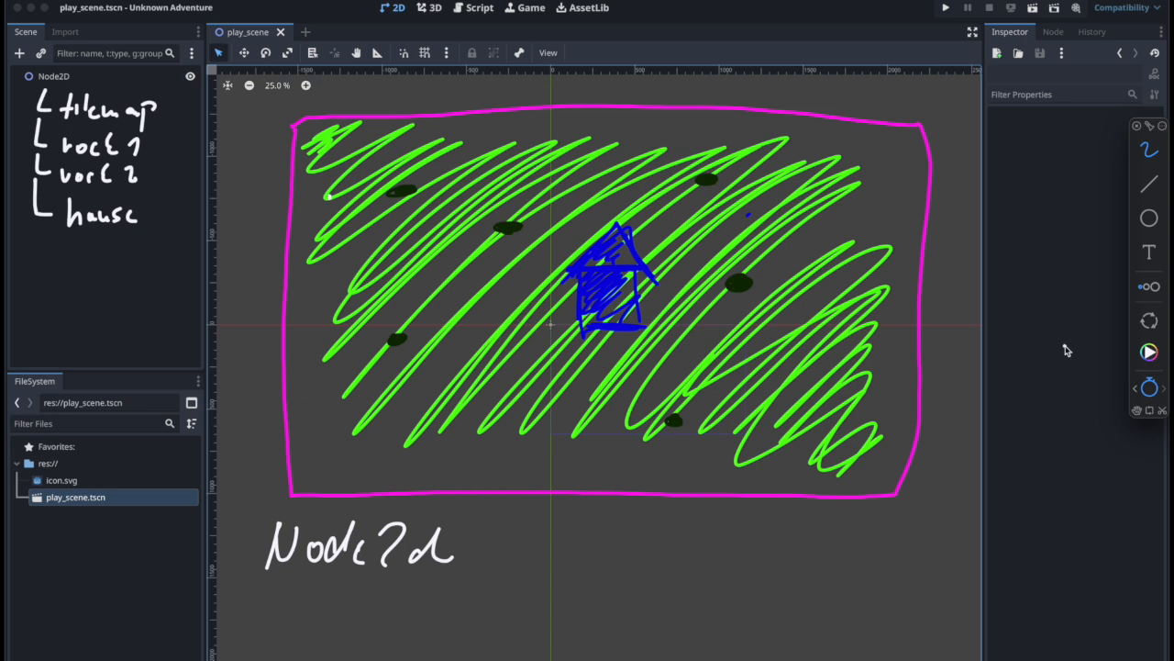
mouse_move(23, 69)
left_mouse_down()
mouse_move(700, 510)
mouse_move(1169, 659)
mouse_move(1075, 658)
left_mouse_up()
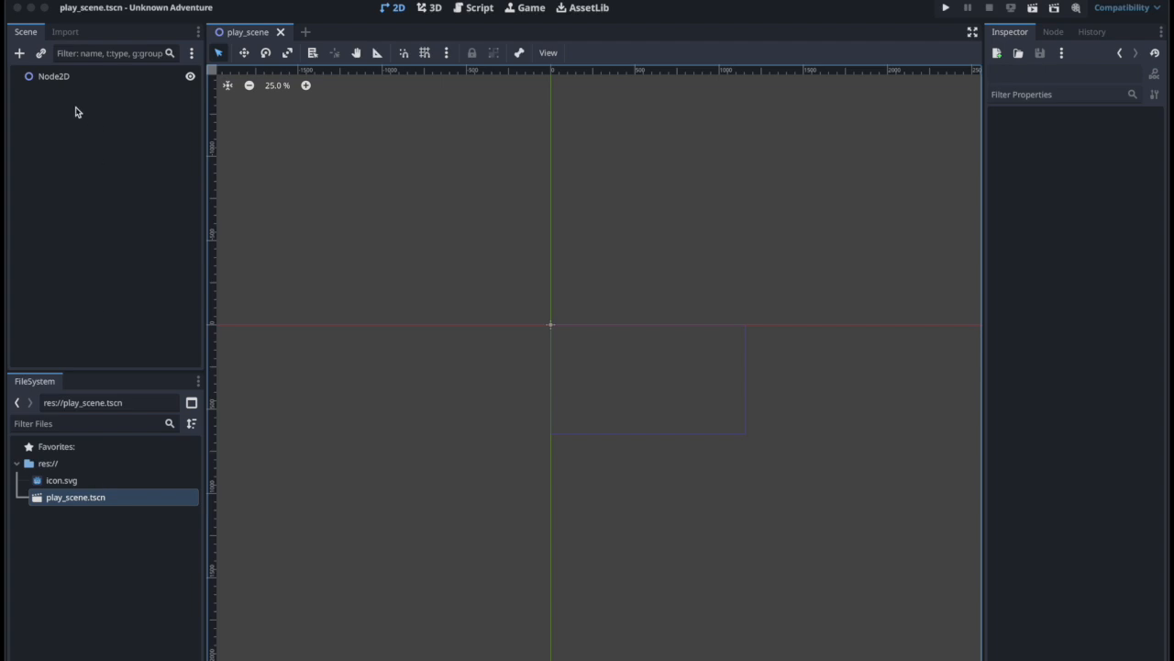
left_click(65, 78)
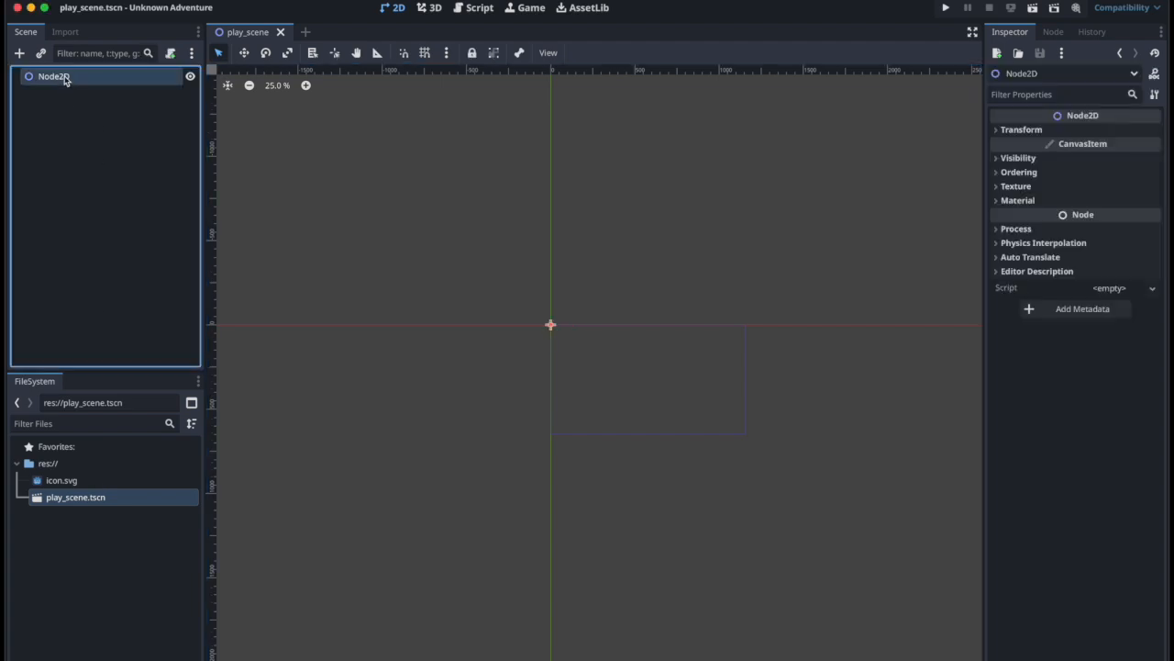
double_click(57, 79)
left_click(57, 90)
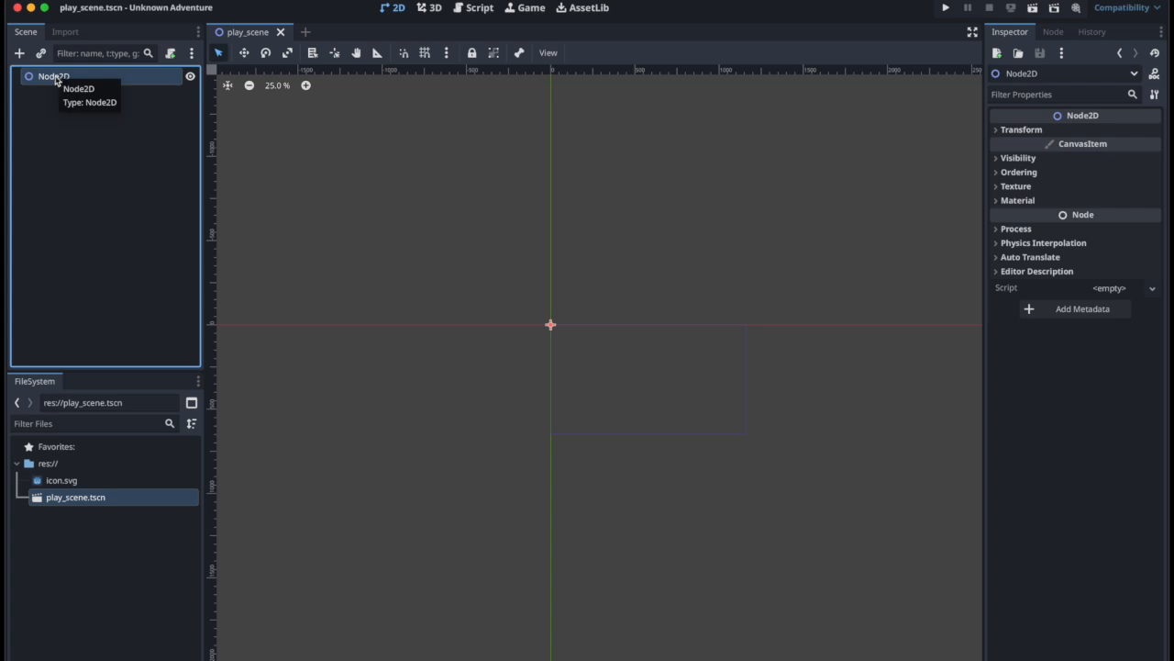
right_click(54, 83)
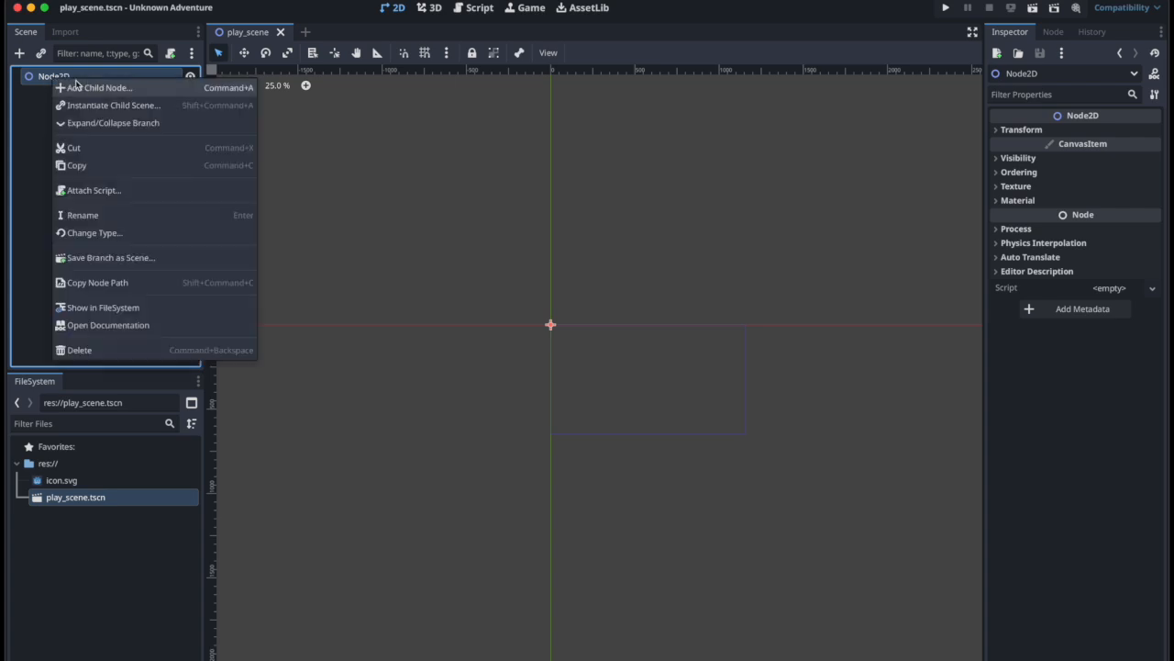
left_click(33, 121)
key("super+a")
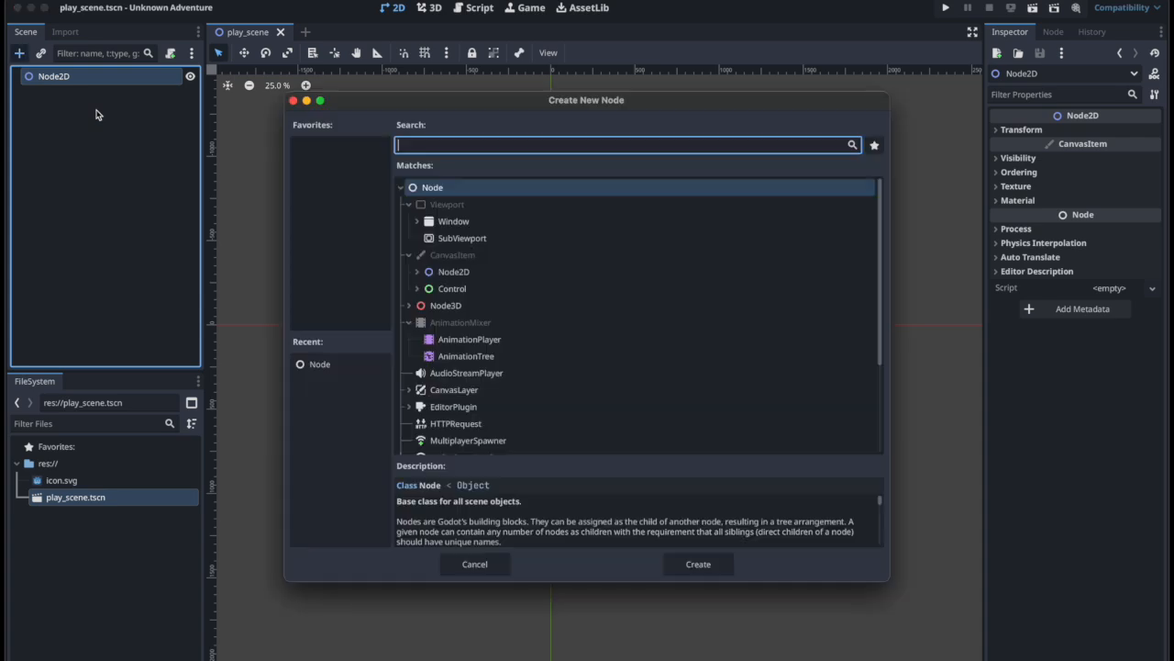
key("Escape")
Step: Add a Sprite2D node, found by searching "sprite", as a child of the Node2D root
right_click(66, 81)
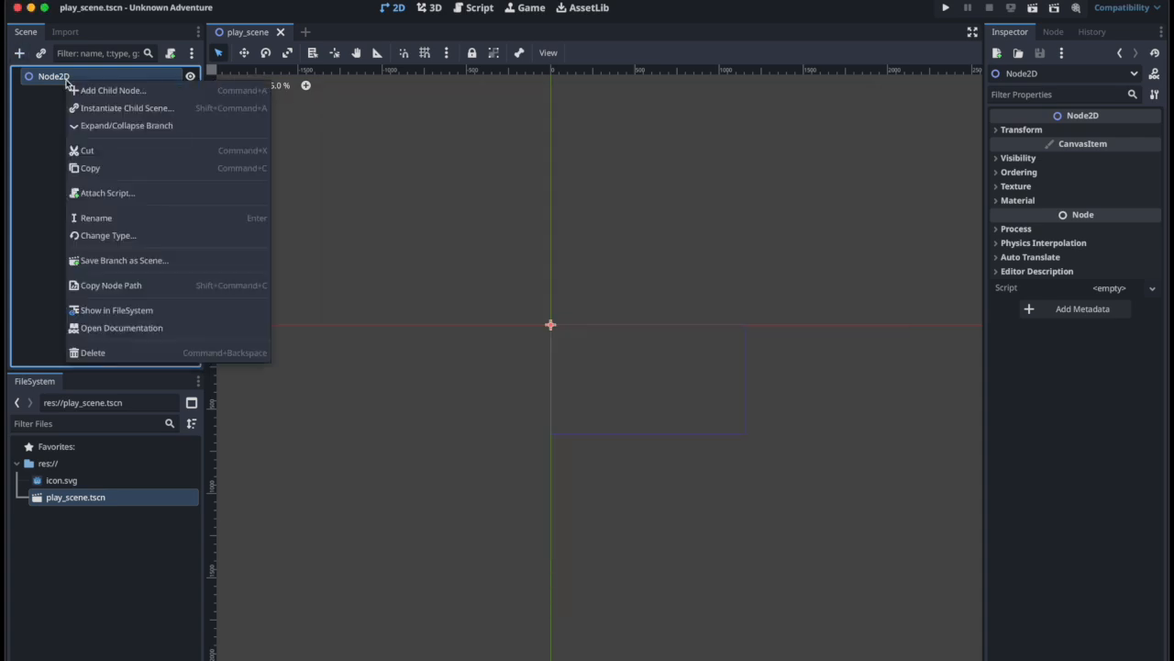
left_click(113, 90)
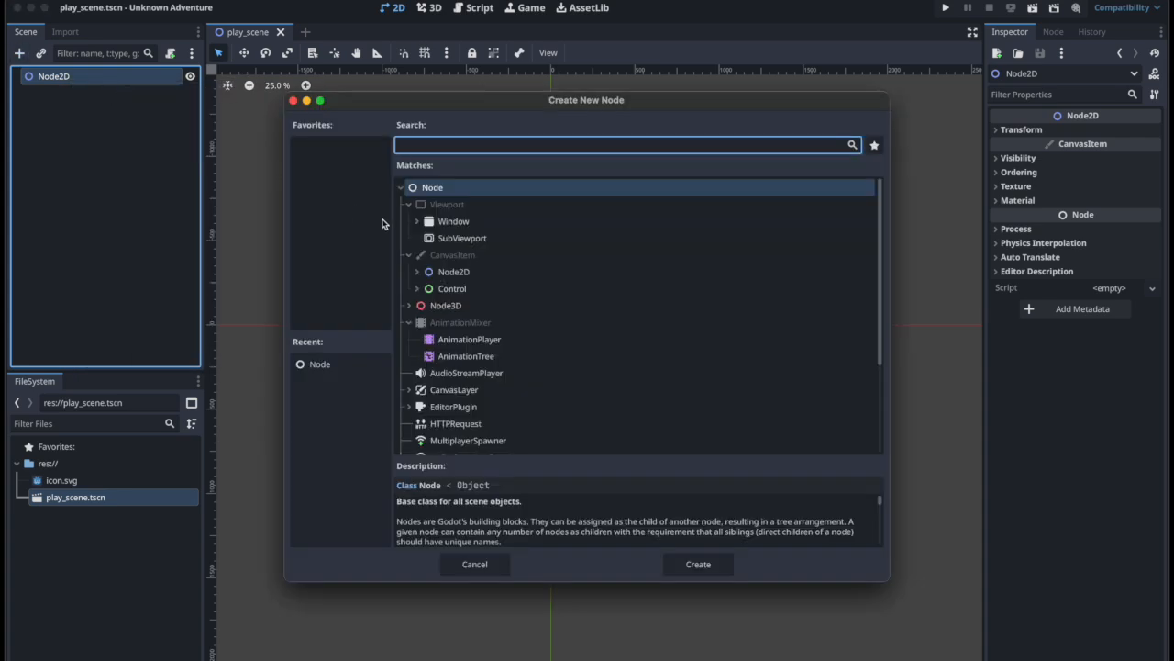
type("sprite")
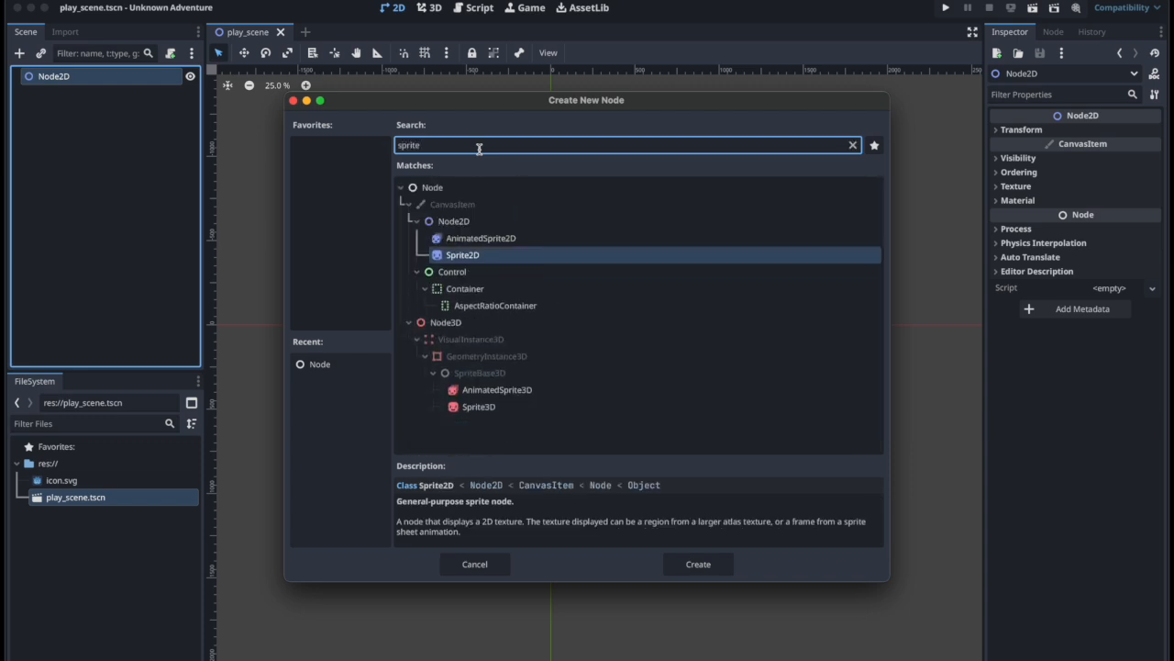
key("Return")
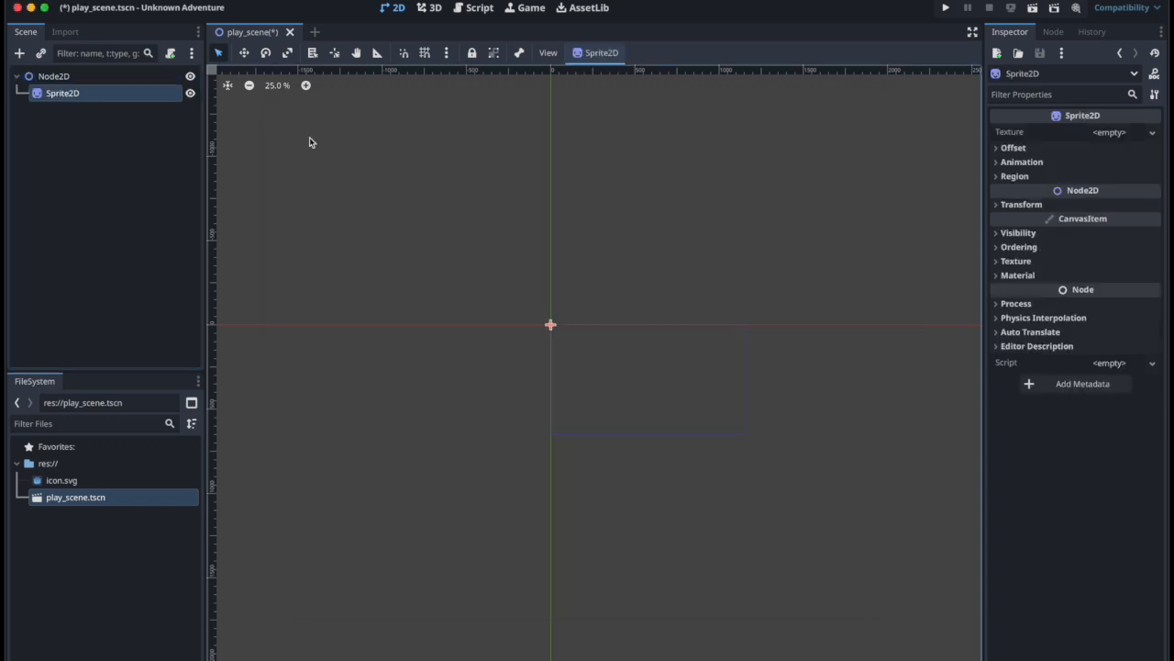
left_click(74, 96)
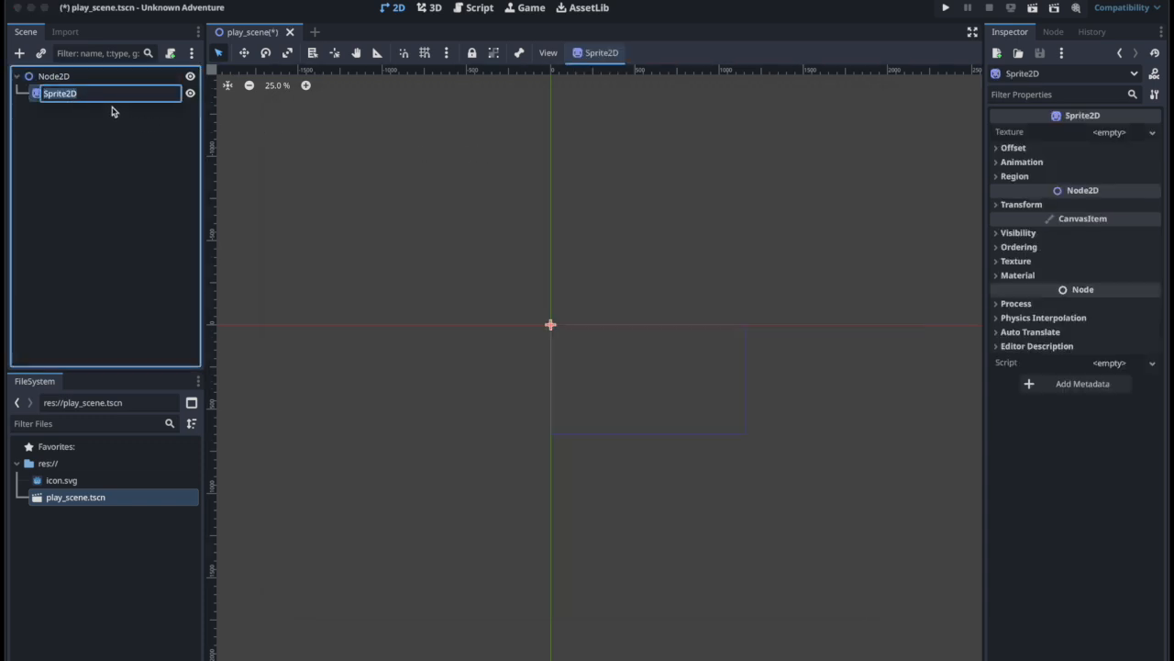
left_click(99, 117)
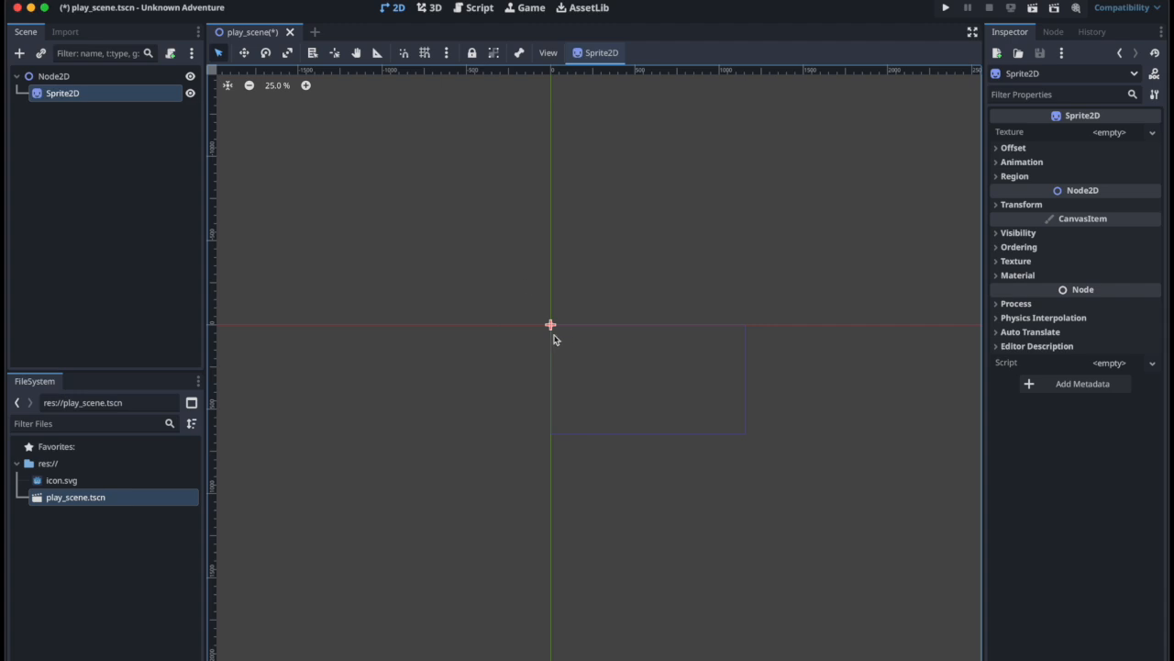
Step: Examine the textureless Sprite2D at the scene origin in the 2D viewport at several zoom levels
scroll(554, 325, "up", 10)
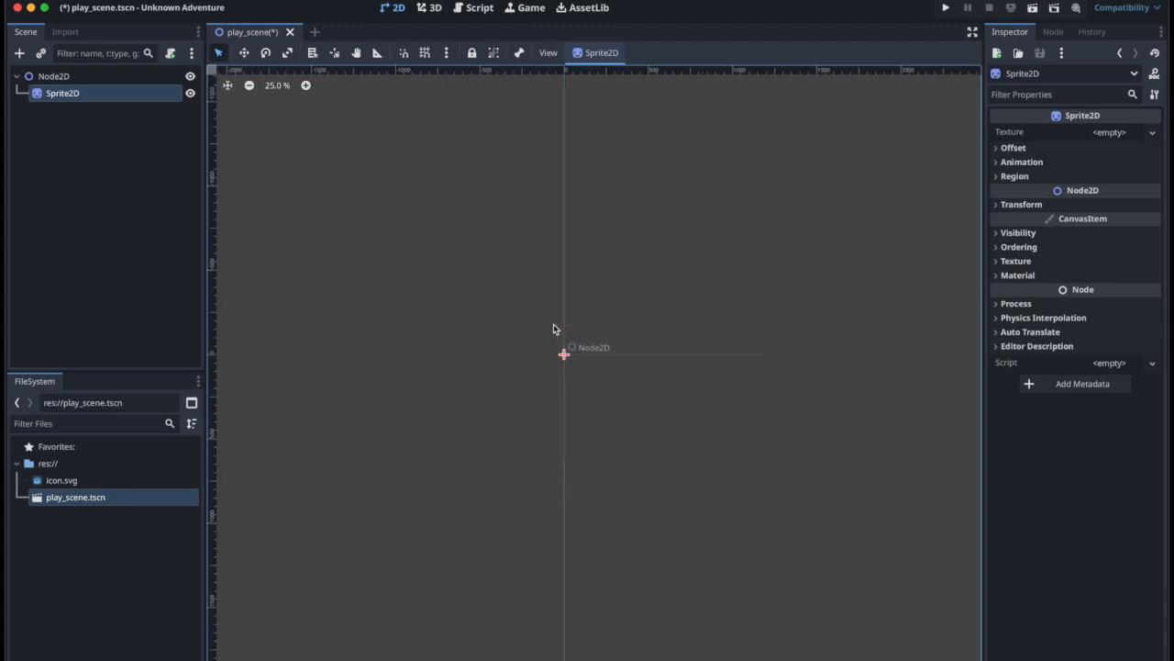
scroll(557, 299, "up", 2)
scroll(541, 337, "down", 3)
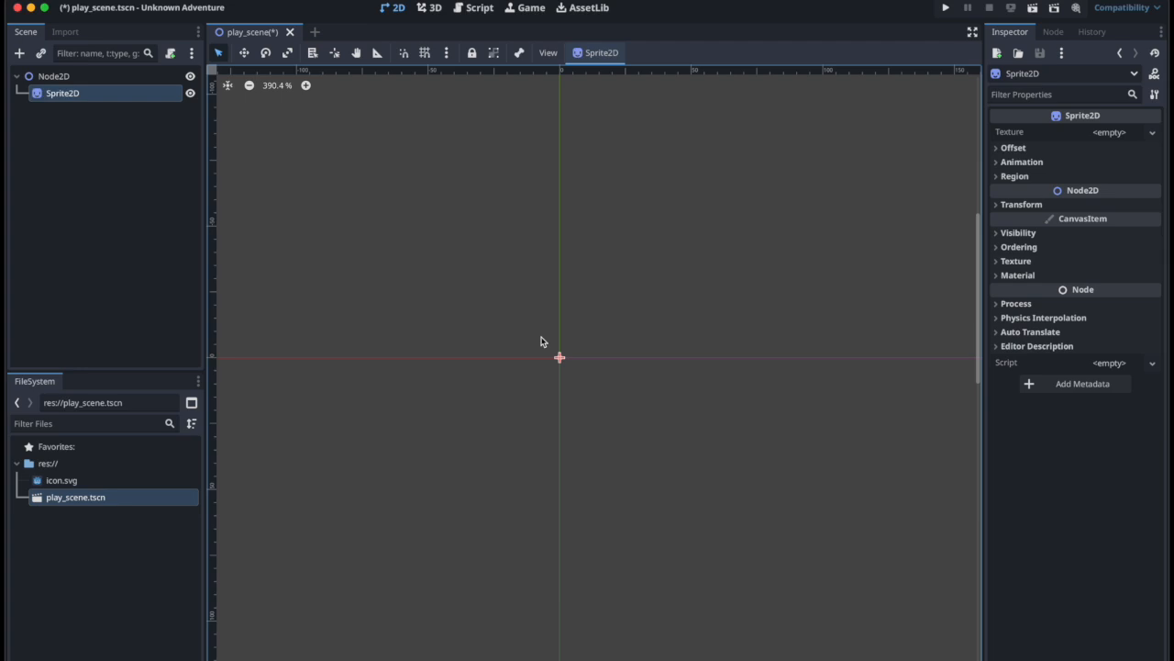
scroll(563, 391, "up", 1)
scroll(563, 391, "up", 10)
scroll(563, 391, "down", 9)
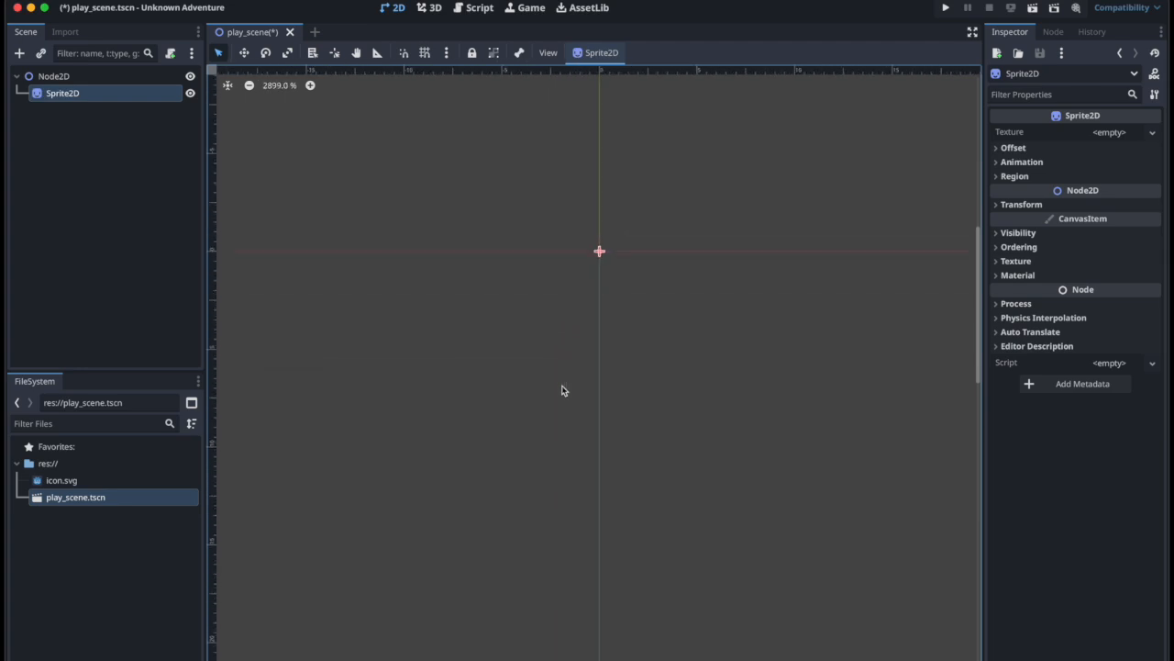
scroll(563, 391, "up", 10)
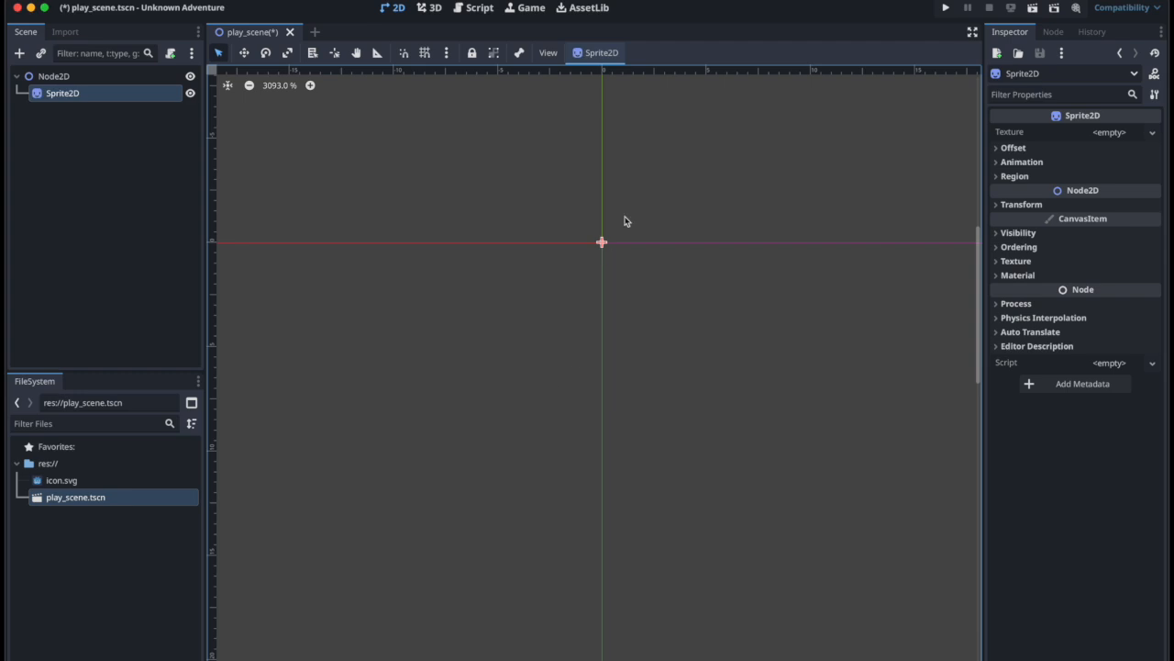
scroll(584, 258, "down", 20)
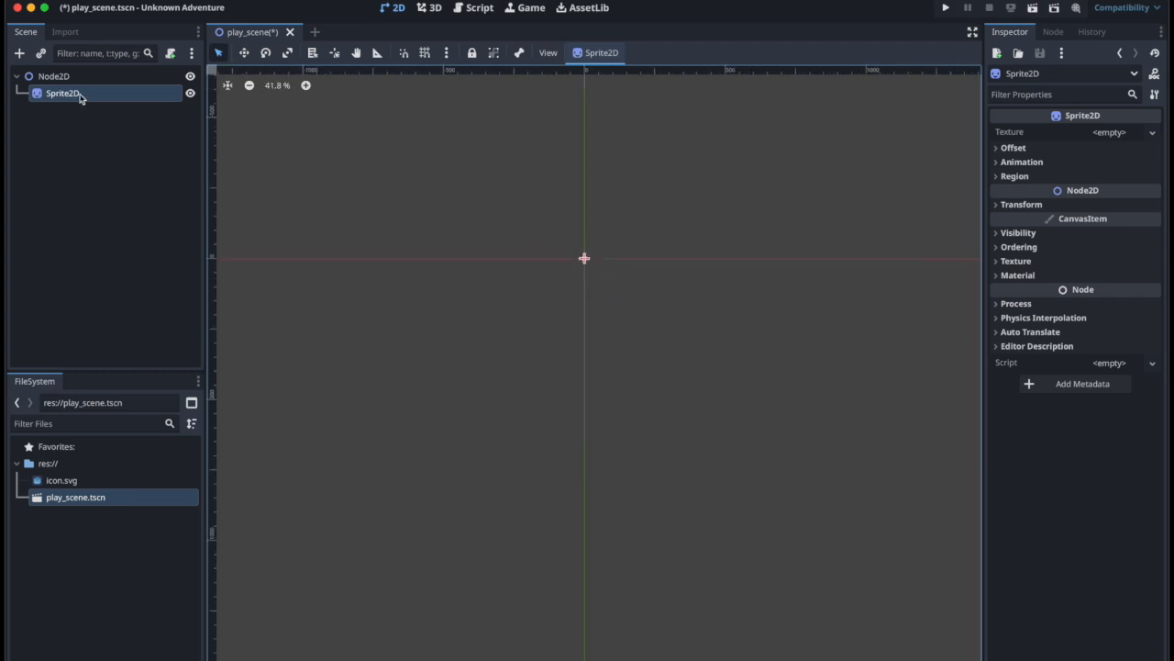
scroll(530, 211, "down", 5)
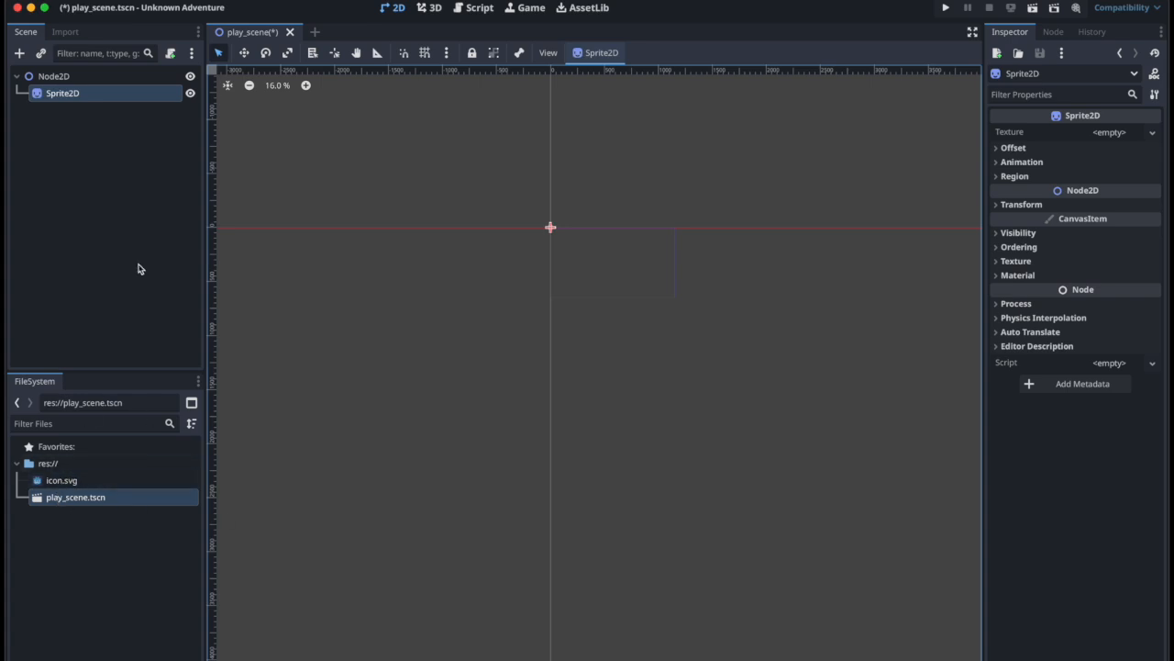
Step: Assign icon.svg as the Sprite2D's texture and move the sprite up and to the left of the scene origin
left_click_drag(61, 484, 1086, 135)
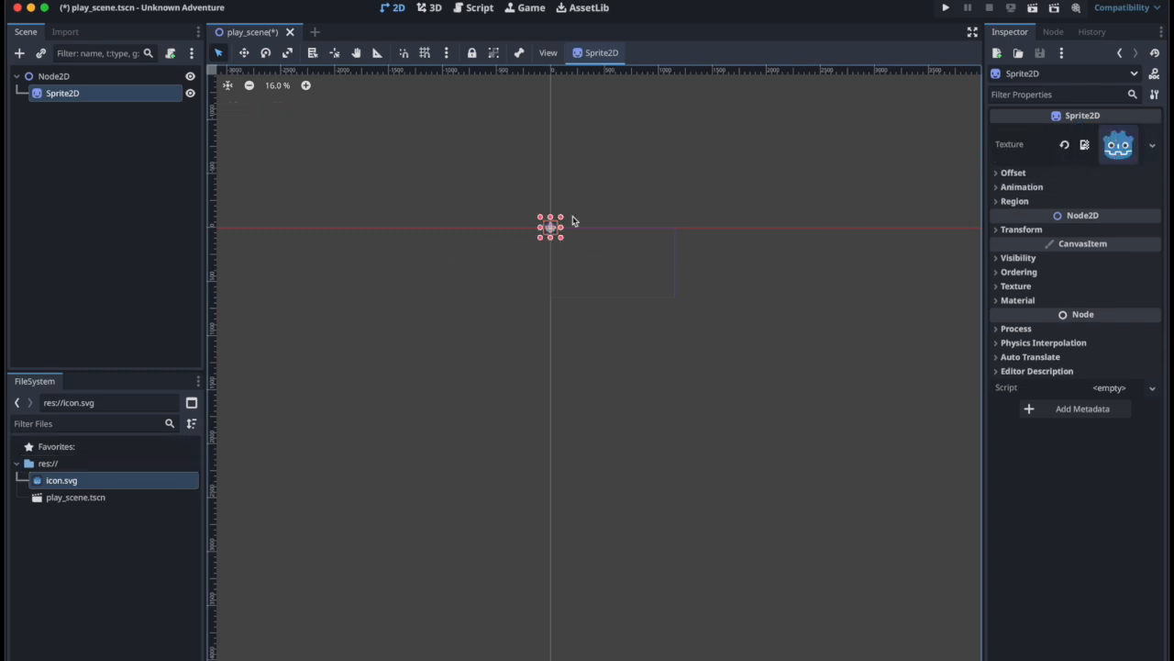
scroll(535, 230, "up", 10)
scroll(536, 230, "right", 3)
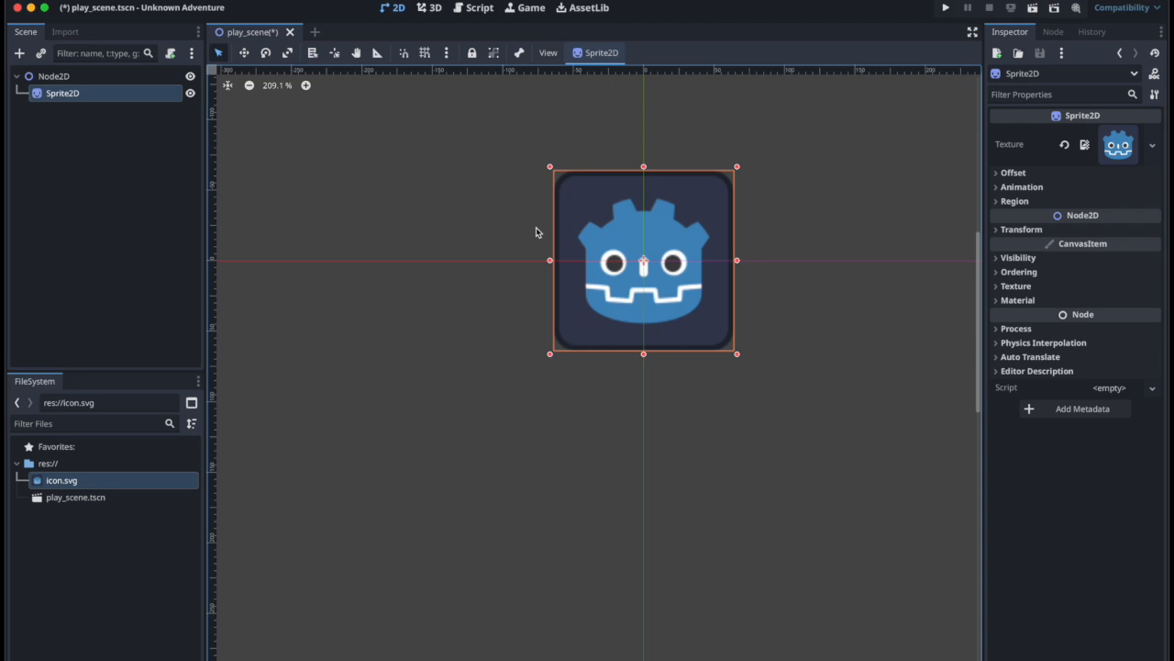
left_click(74, 152)
left_click(81, 97)
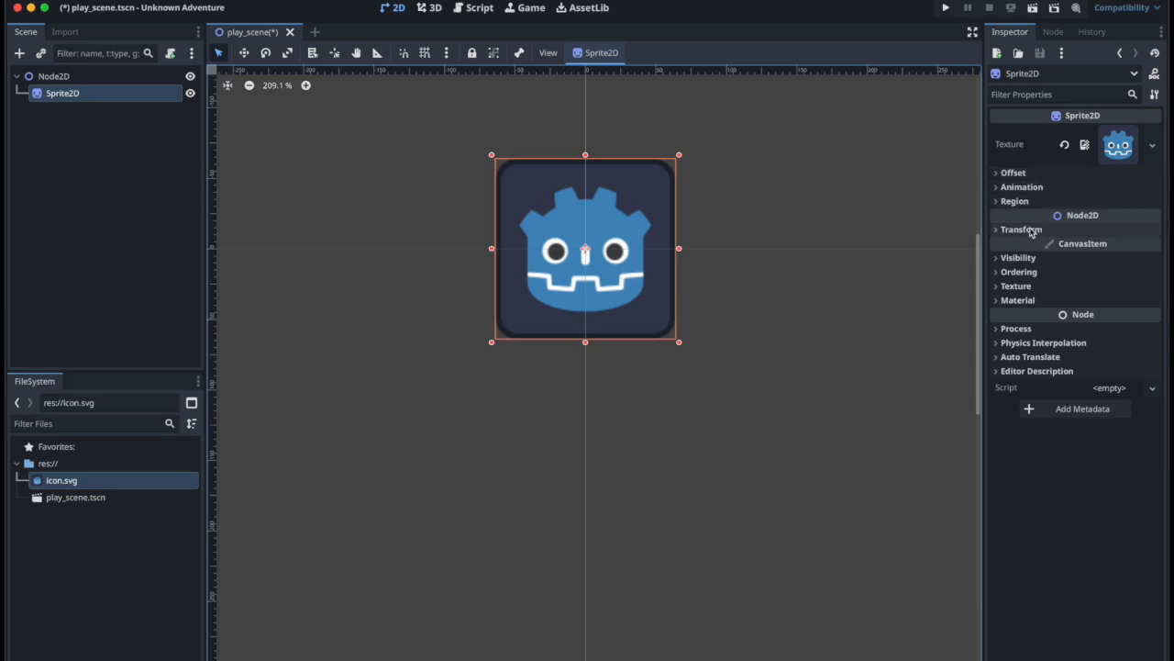
scroll(613, 259, "down", 7)
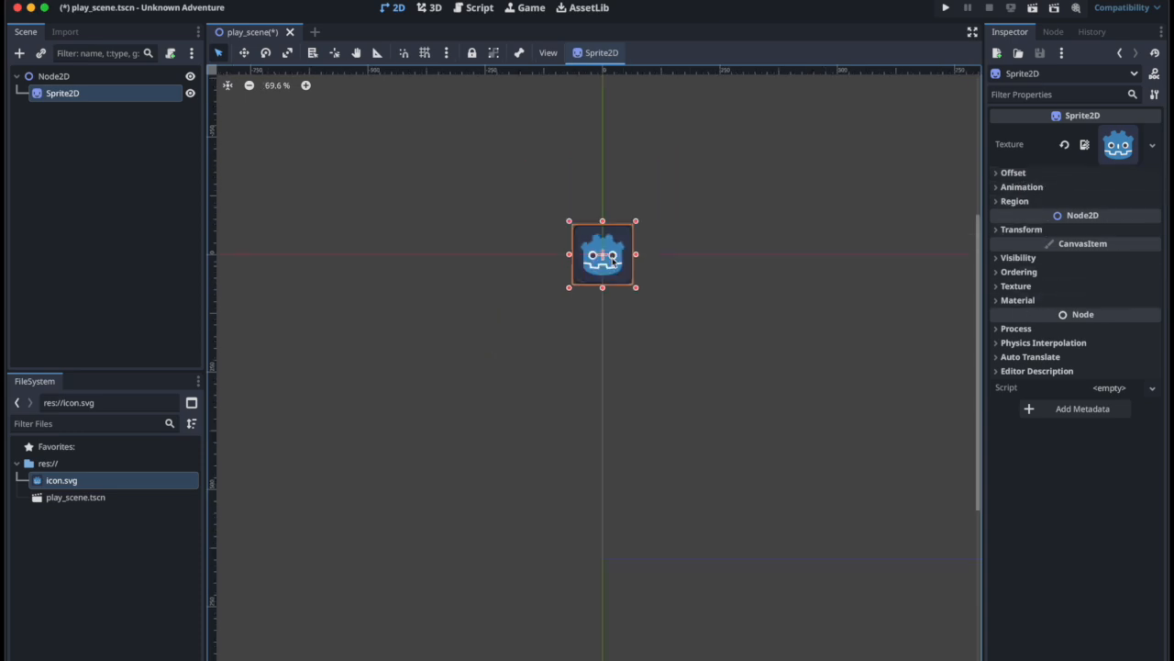
scroll(612, 260, "up", 4)
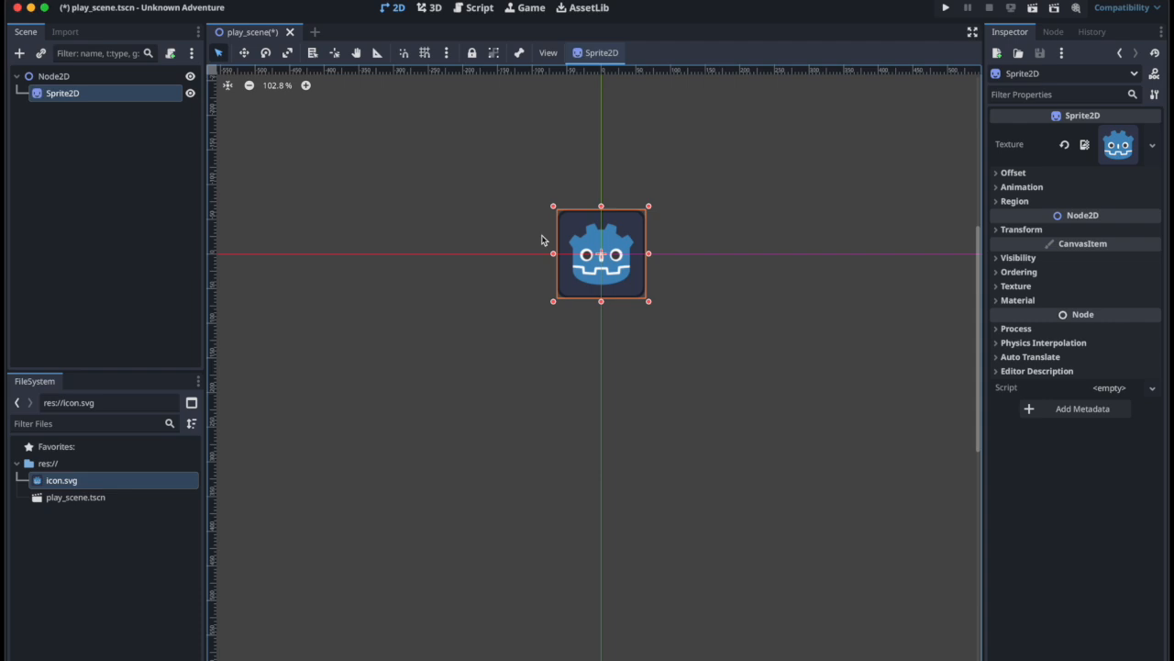
left_click_drag(601, 259, 428, 204)
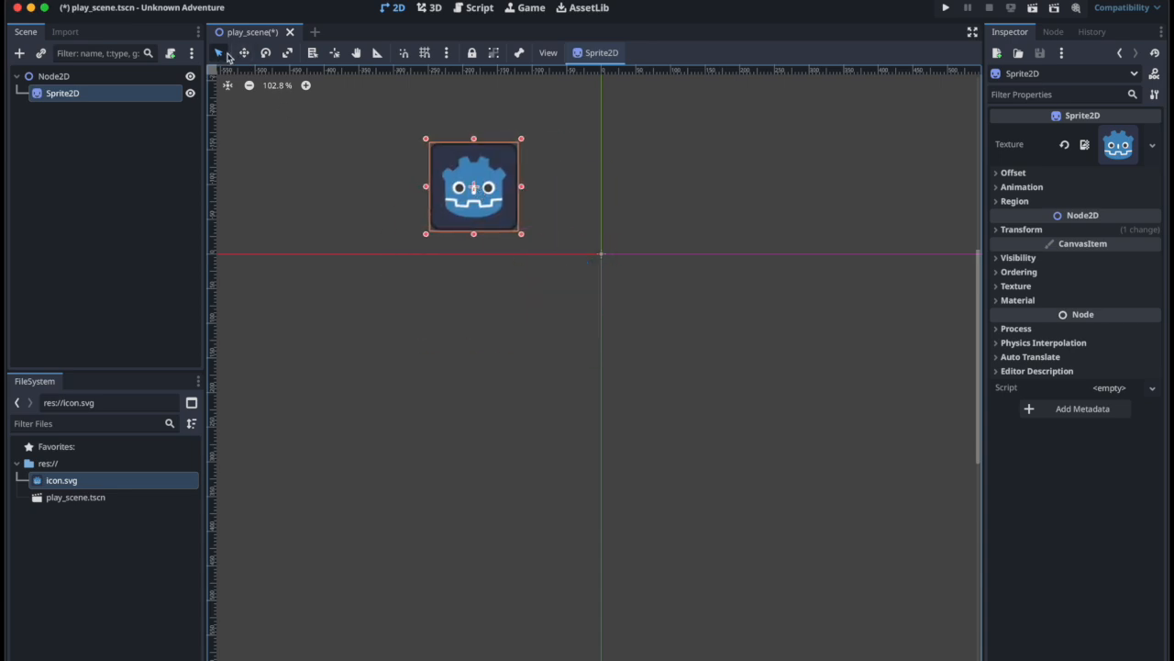
Step: Circle the Select tool above the viewport temporarily with the screen annotation pen
key("alt+Tab")
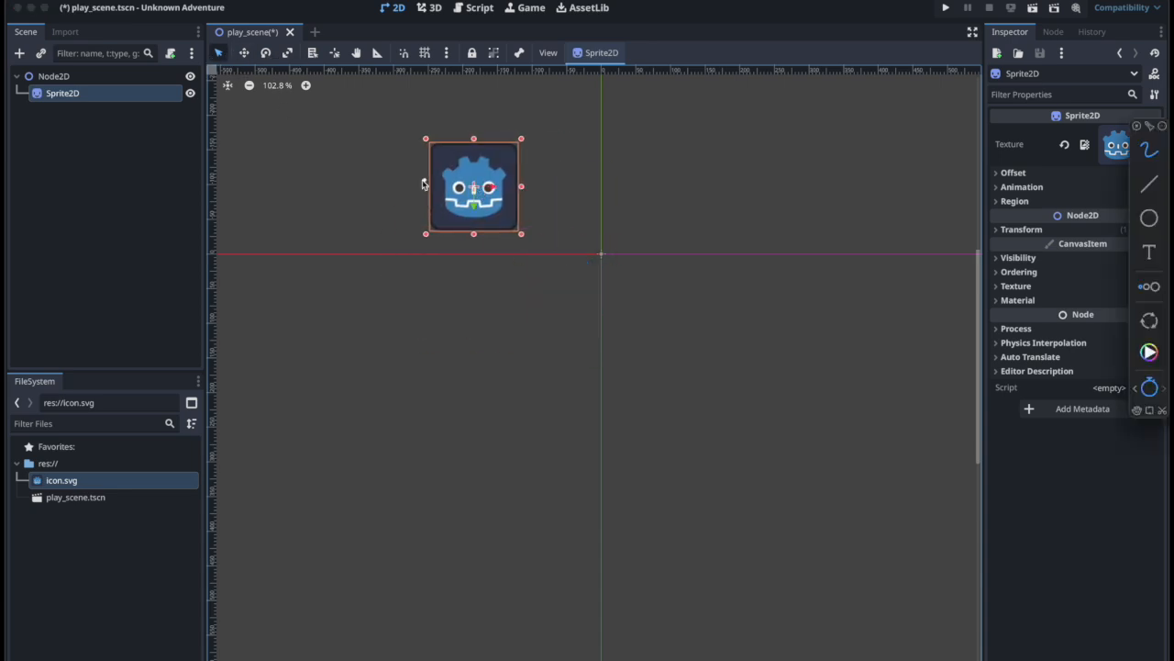
mouse_move(292, 46)
left_mouse_down()
mouse_move(237, 39)
mouse_move(302, 44)
left_mouse_up()
left_click_drag(214, 58, 233, 33)
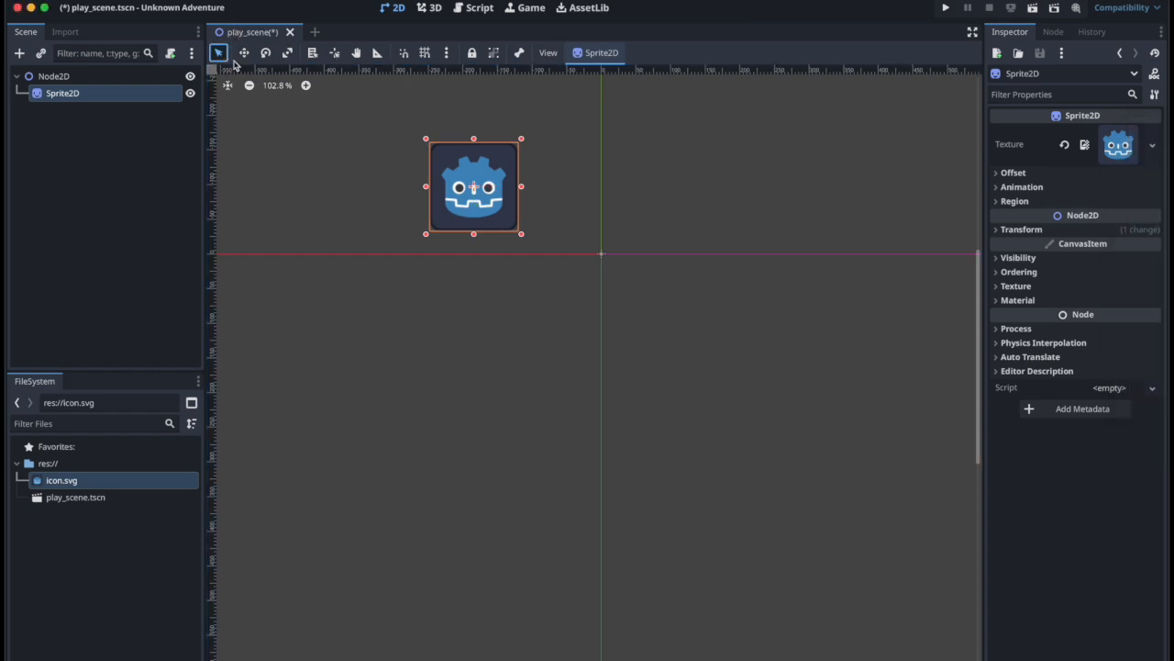
Step: Box-select Node2D and Sprite2D in the viewport, nudge them together and undo the move
left_click(308, 121)
left_click_drag(307, 117, 712, 389)
mouse_move(450, 172)
left_mouse_down()
mouse_move(348, 338)
mouse_move(461, 185)
left_mouse_up()
key("super+z")
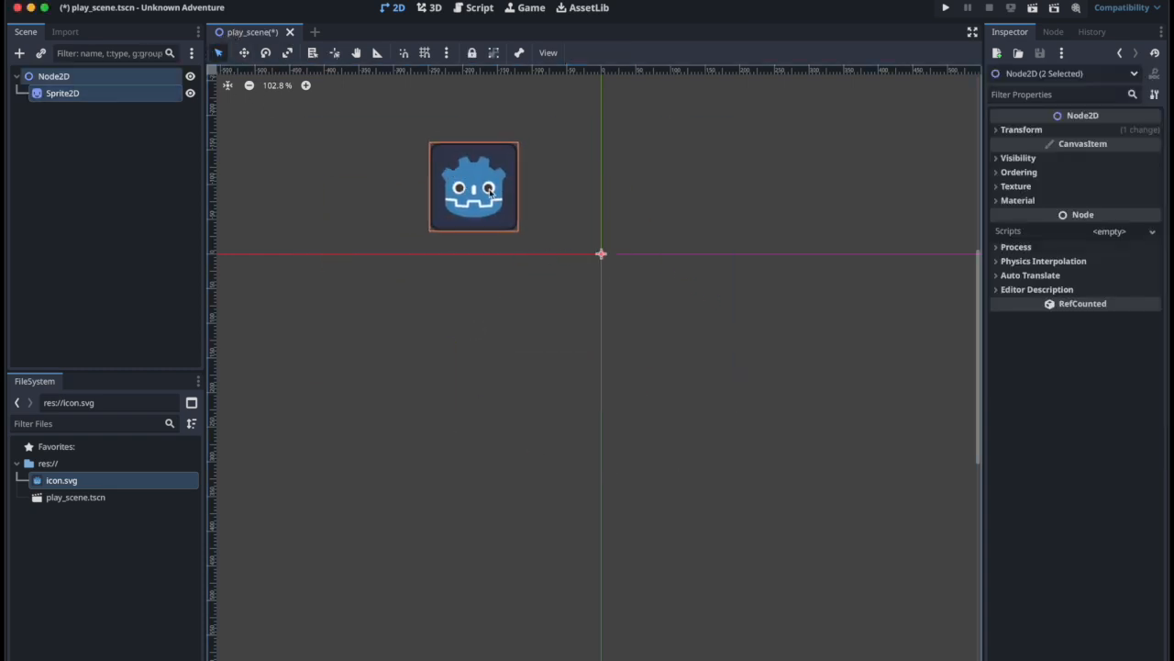
Step: Box-select both nodes in the viewport, then select Node2D and Sprite2D individually
left_click_drag(351, 115, 653, 275)
left_click(597, 257)
left_click(602, 256)
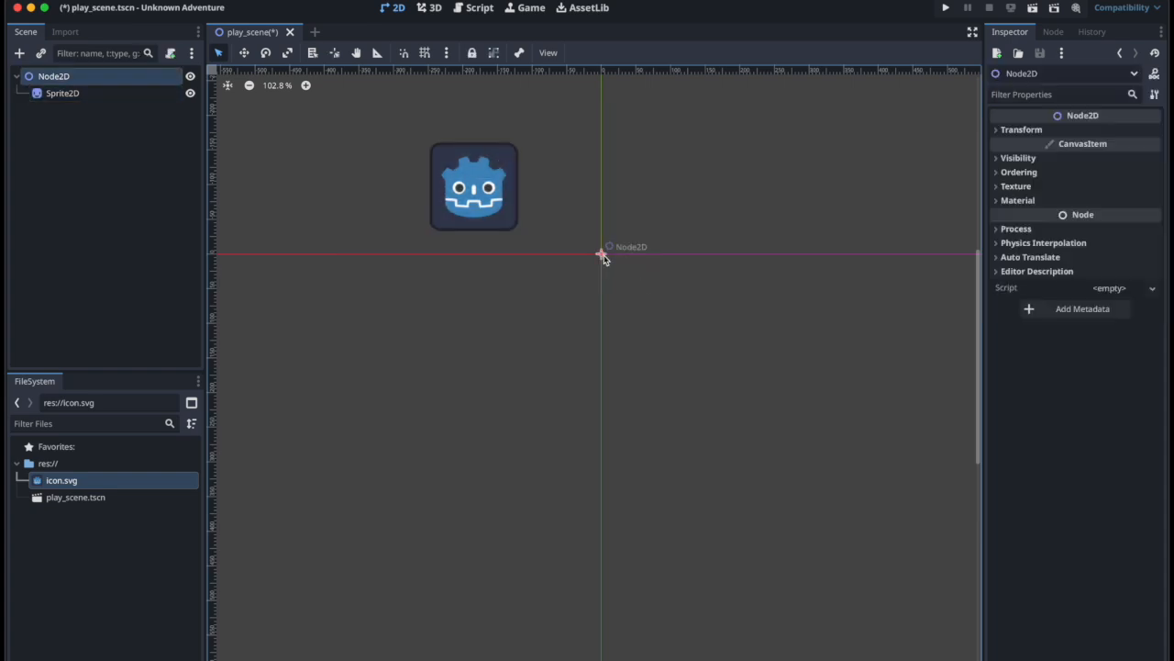
left_click(485, 195)
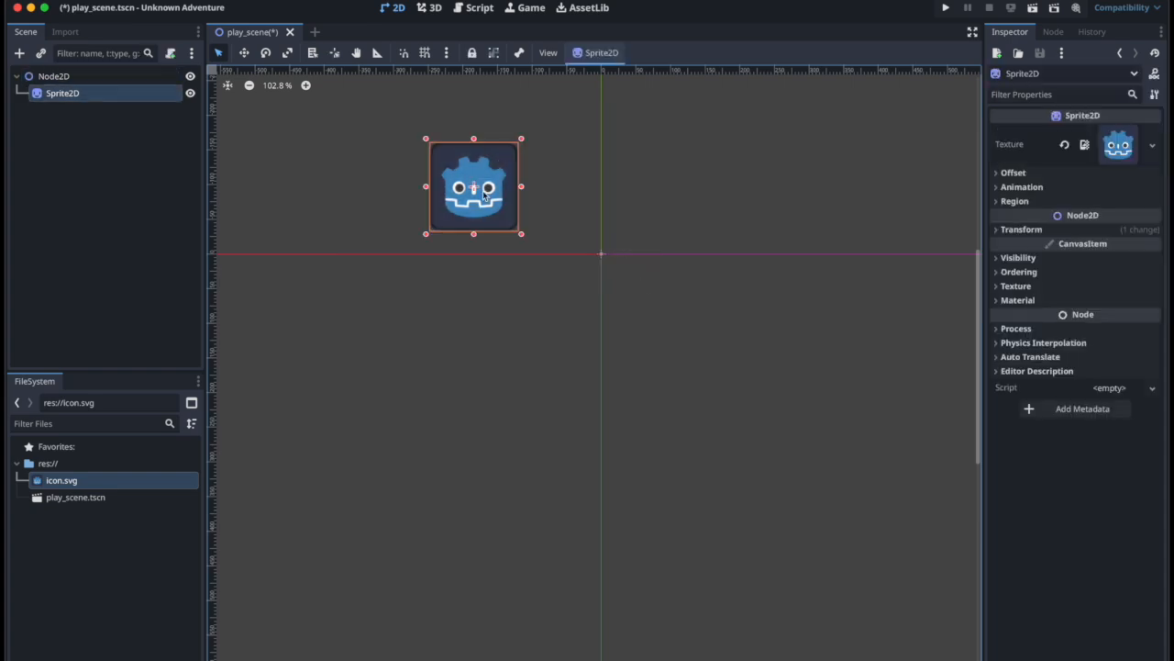
Step: Box-select Node2D and Sprite2D and move them together, undo the last move, leaving Node2D at about (-47, 62) px, and clear the selection
left_click_drag(378, 138, 658, 291)
left_click_drag(502, 211, 618, 228)
key("super+z")
scroll(569, 300, "up", 8)
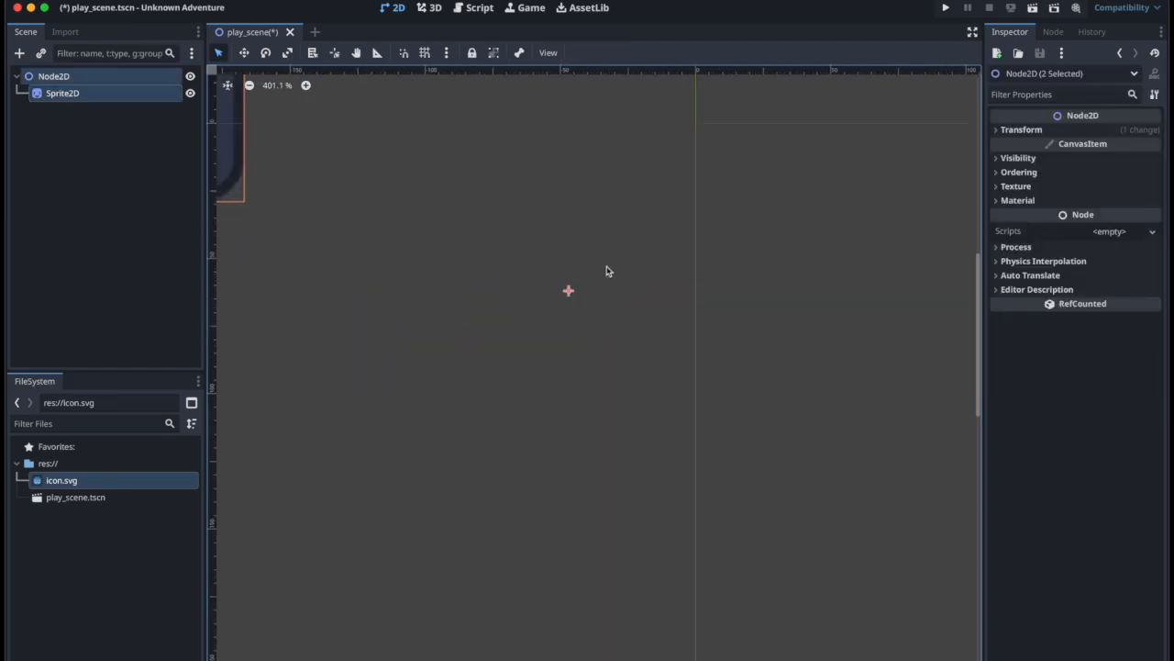
scroll(585, 272, "down", 7)
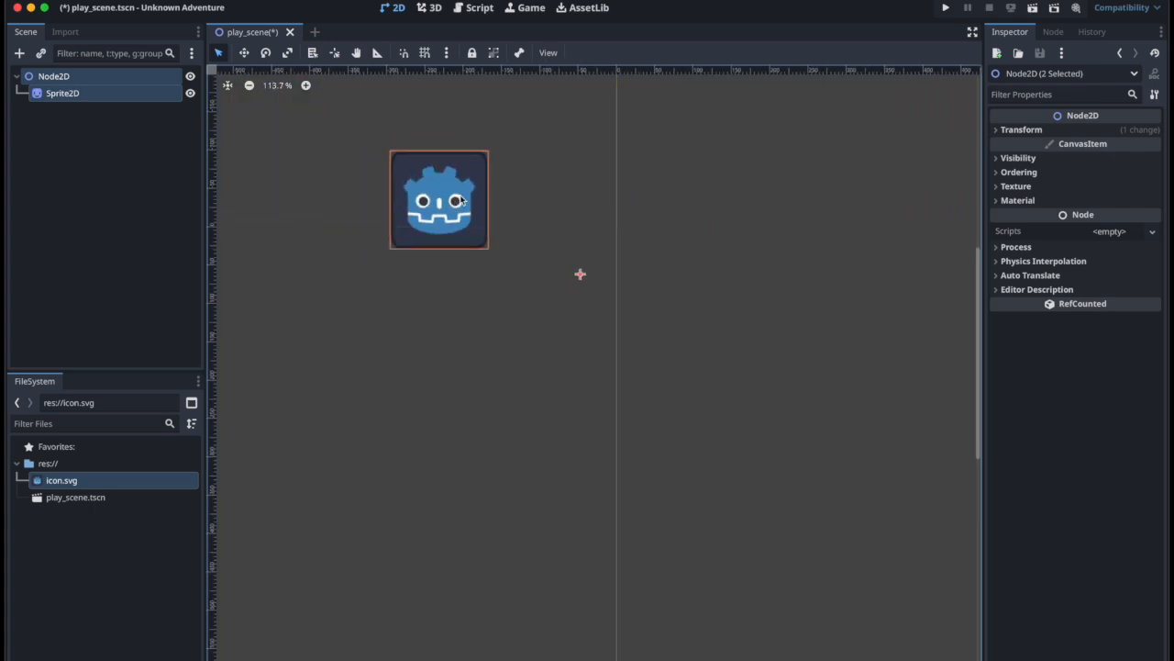
left_click(566, 188)
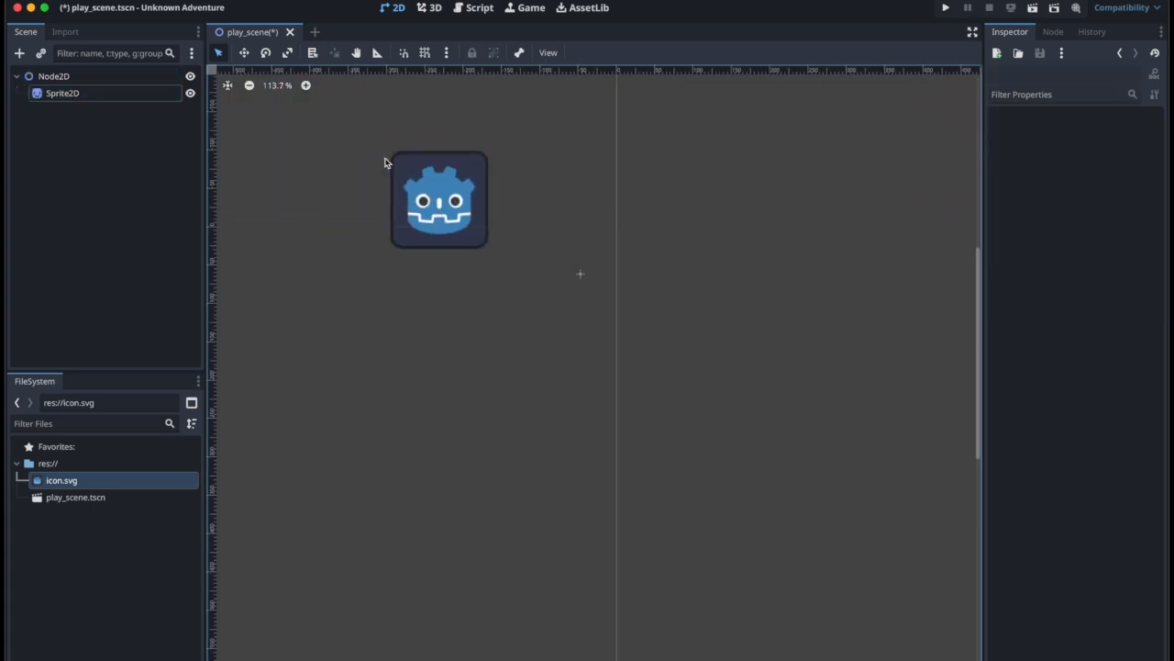
Step: Select the Node2D root and set its transform position to x 0 and y 0
left_click(582, 275)
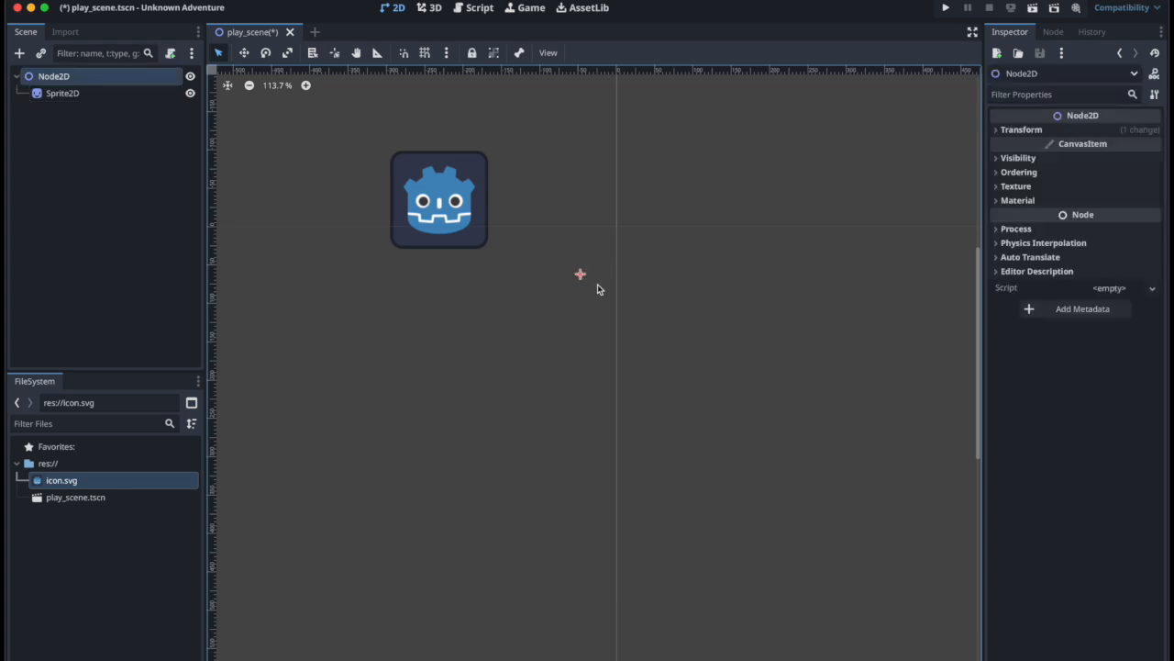
left_click(1013, 130)
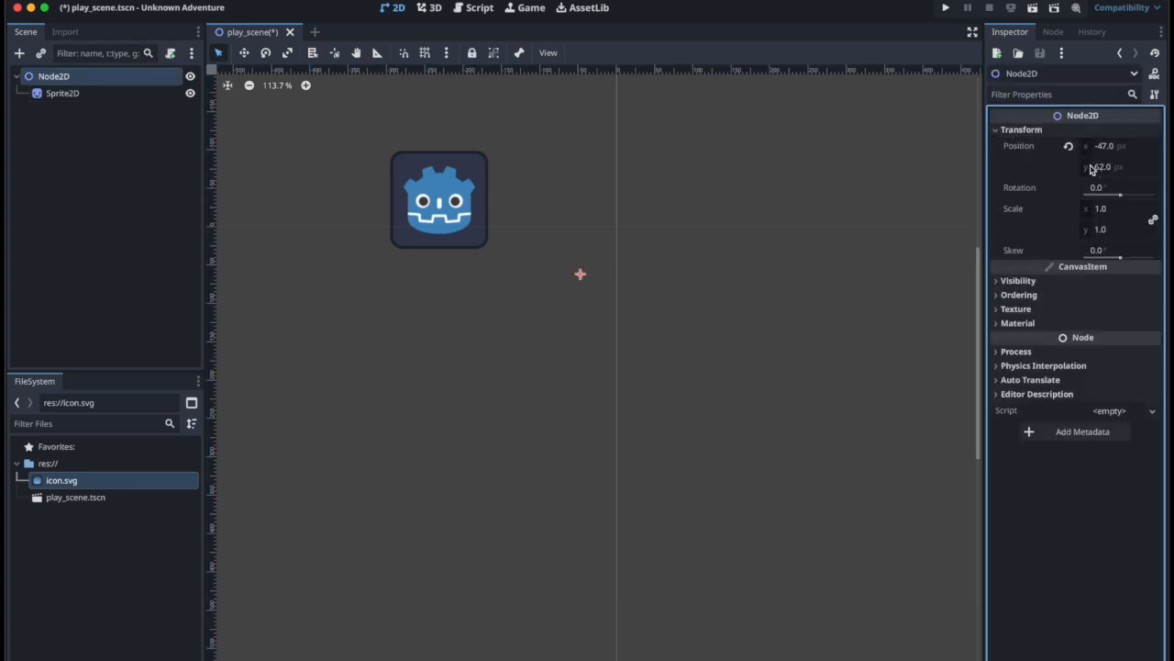
mouse_move(1046, 214)
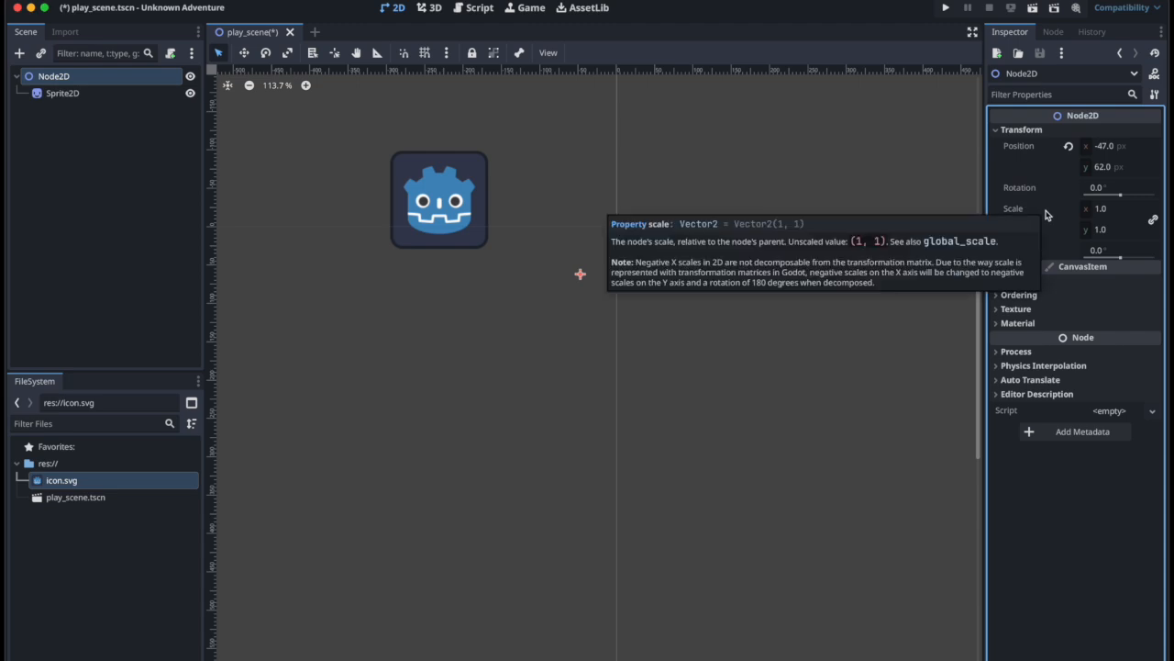
left_click(1124, 146)
type("0")
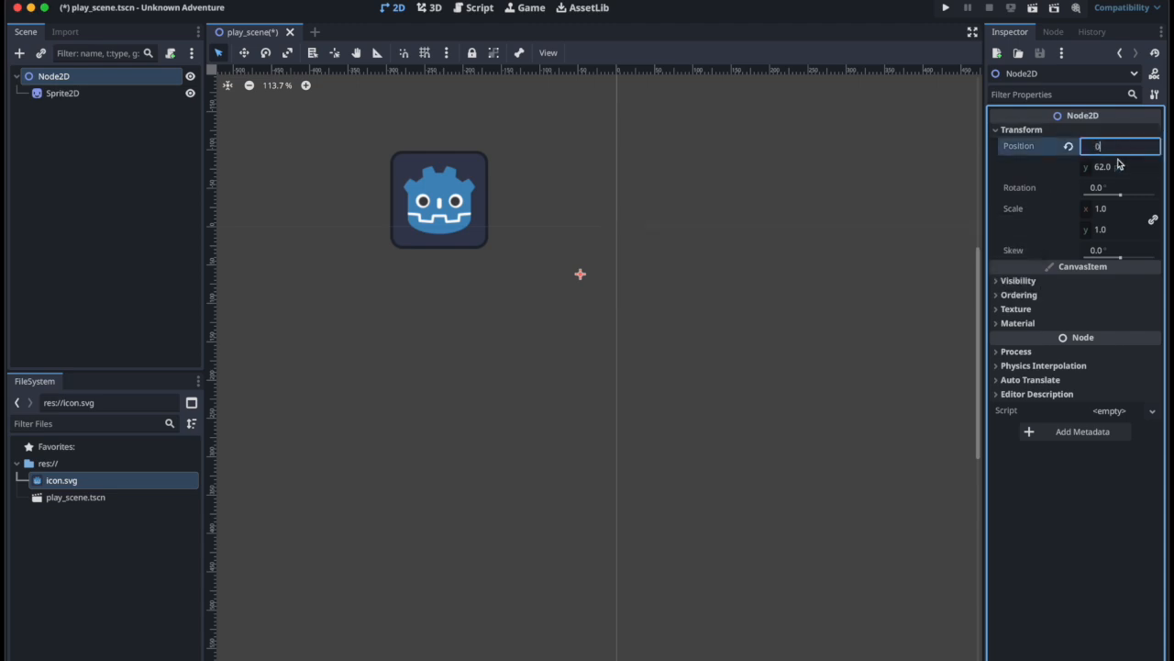
left_click(1116, 167)
type("0")
key("Return")
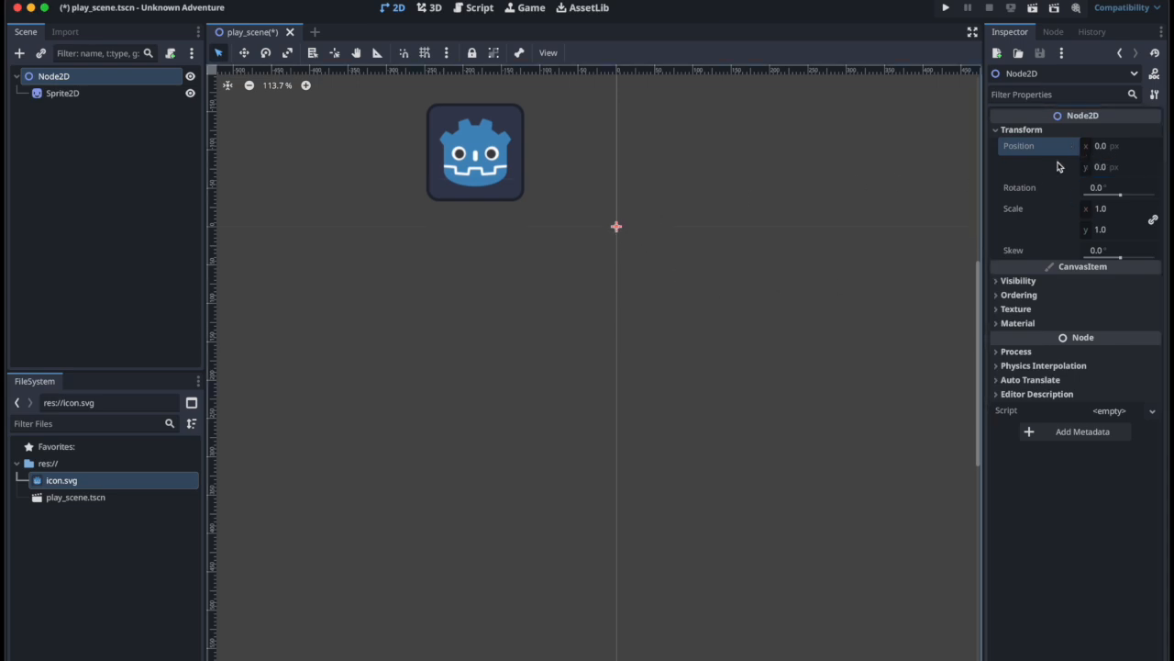
Step: Set the Node2D root's X position to 19 and then to -20 px, and its Y position to 20 px
left_click(1119, 148)
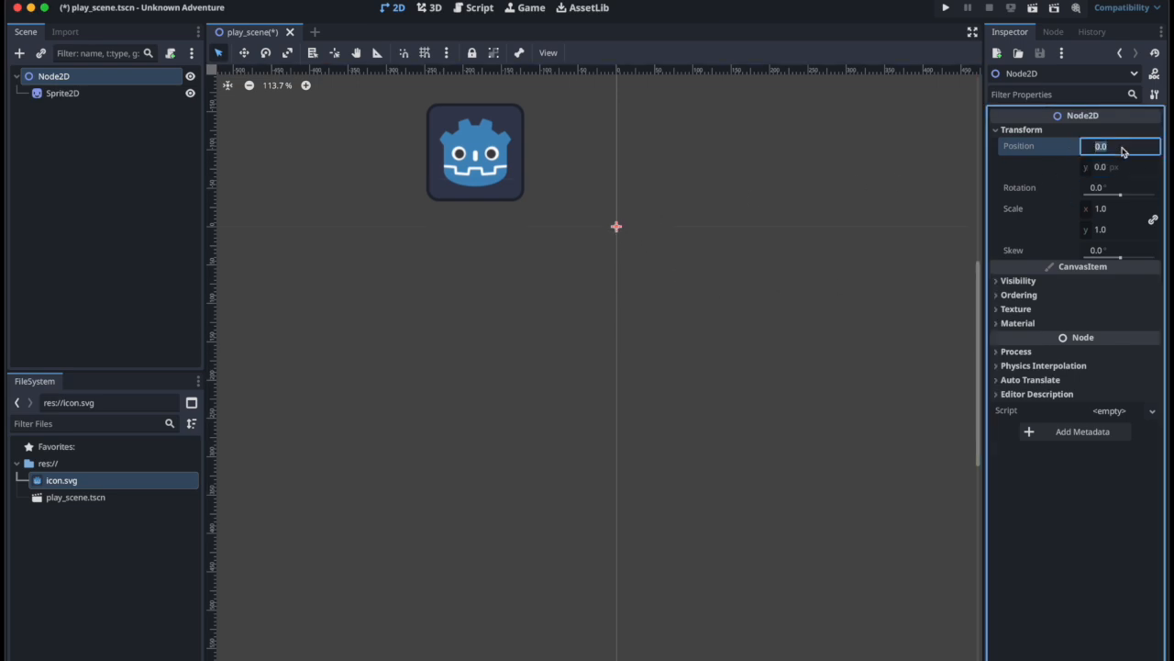
type("19")
key("Return")
left_click(1122, 151)
type("-20")
key("Return")
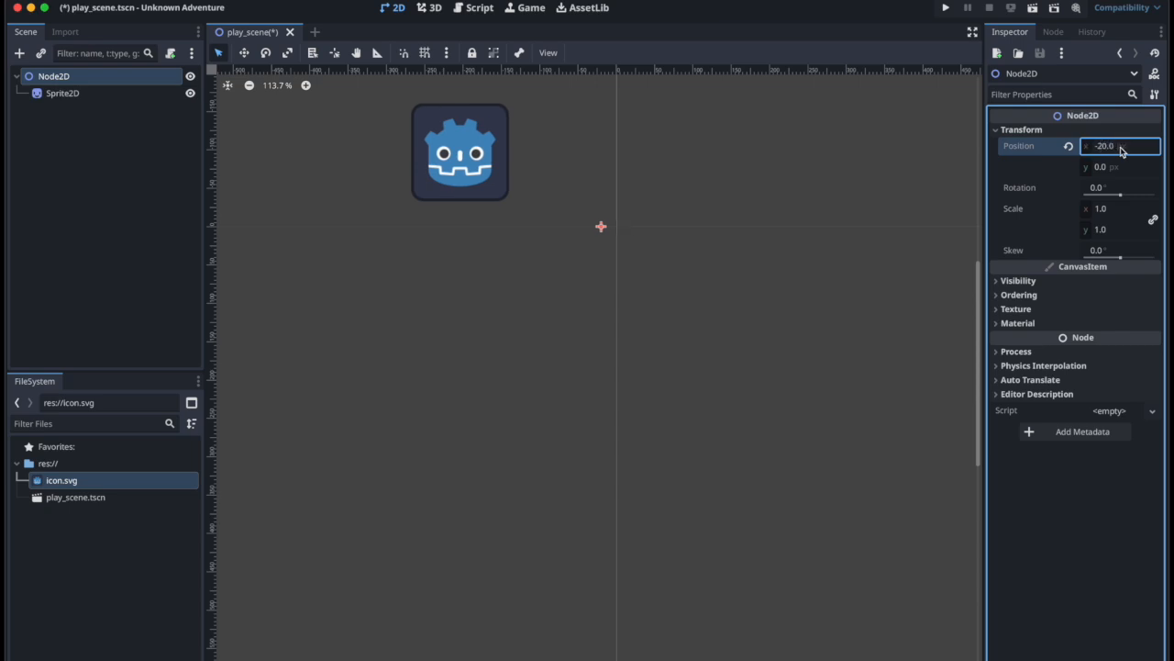
left_click(1108, 173)
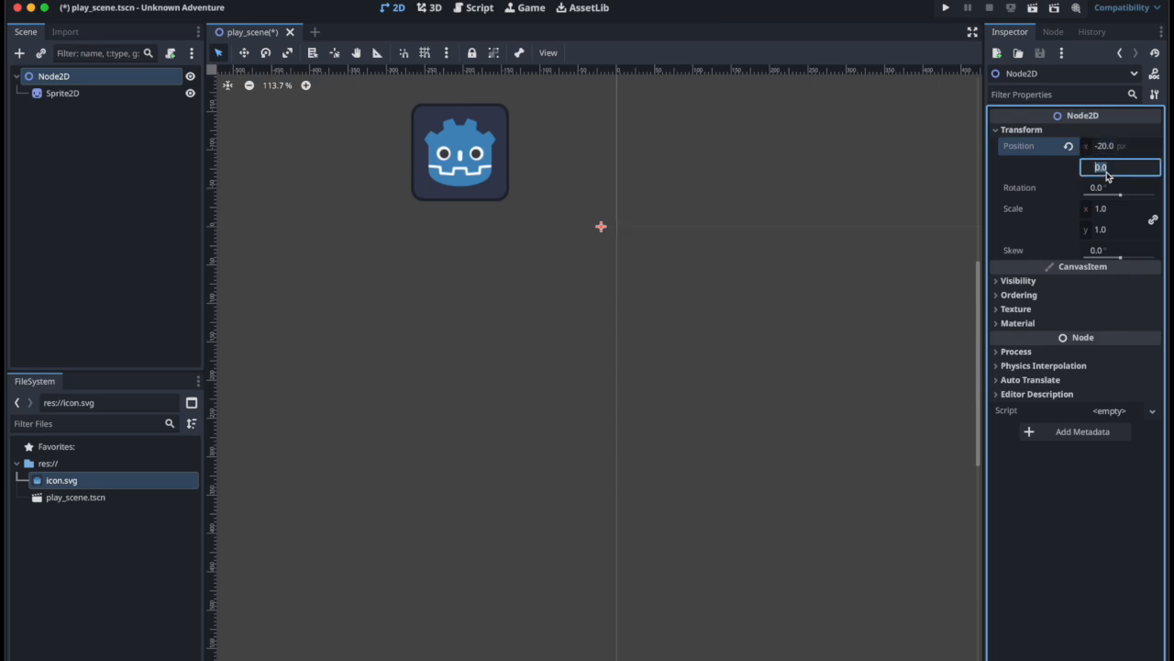
type("20")
key("Return")
Step: Set the Node2D root's Y position to -20 px
key("ctrl+a")
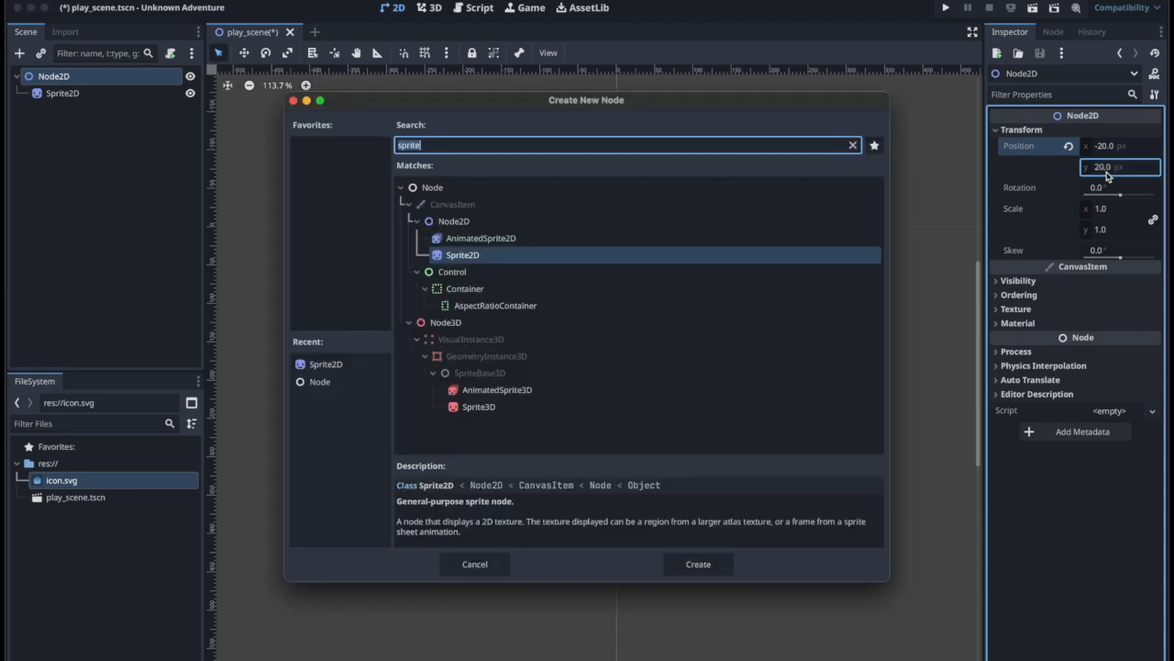
key("Escape")
type("-20")
key("Return")
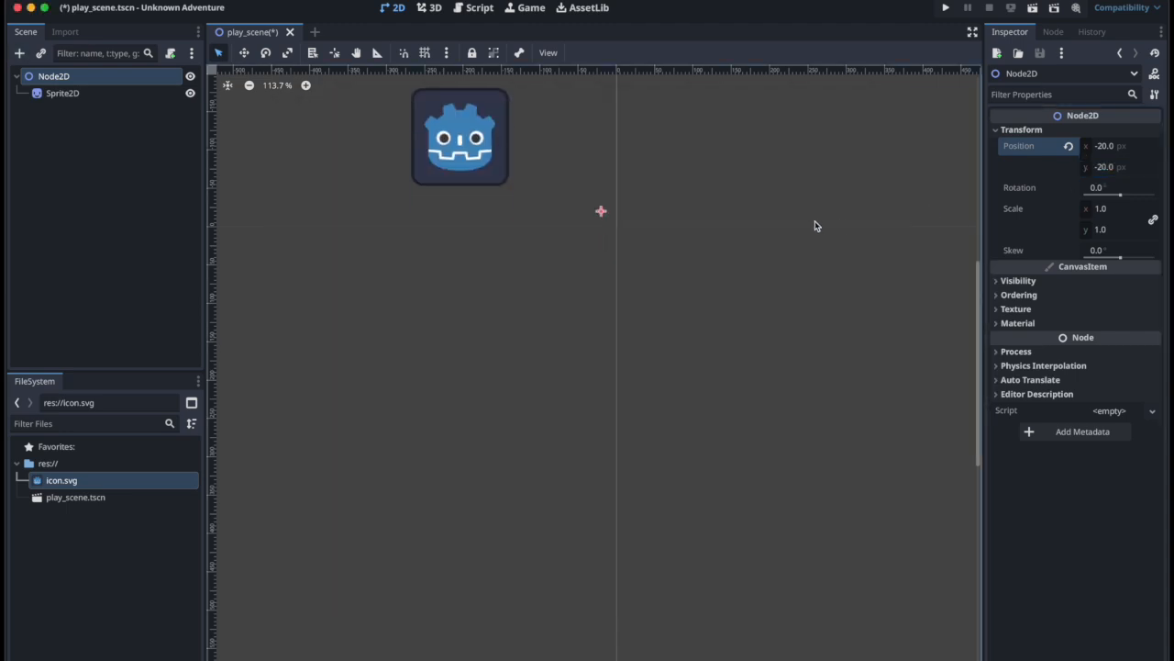
Step: Reset the Node2D root's position to x 0 and y 0 px
left_click(1115, 147)
type("0")
left_click(1119, 169)
type("0")
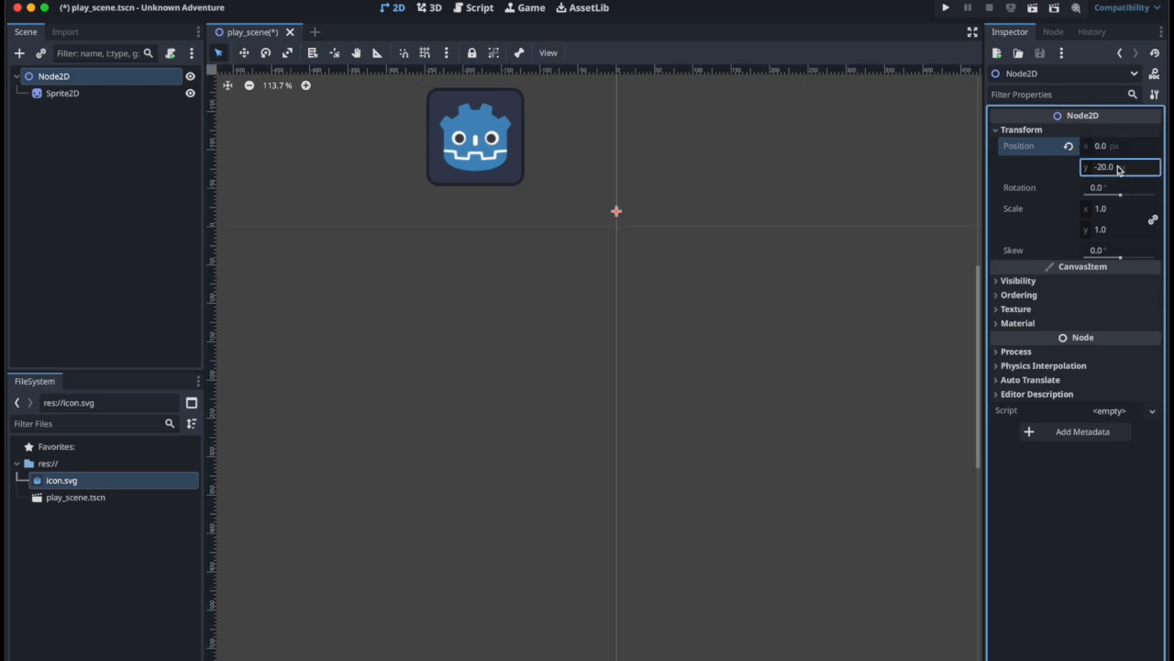
key("Return")
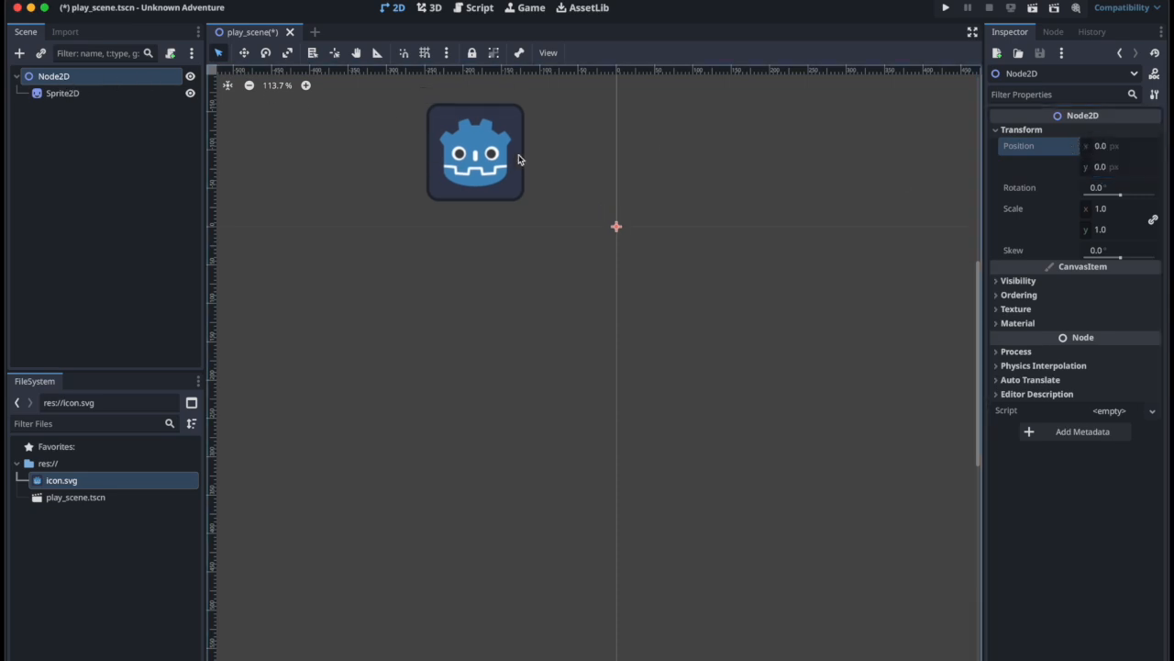
Step: Move the Sprite2D slightly down and to the left in the viewport, and rename the Node2D root to PlayScene
left_click(68, 94)
left_click_drag(479, 157, 451, 207)
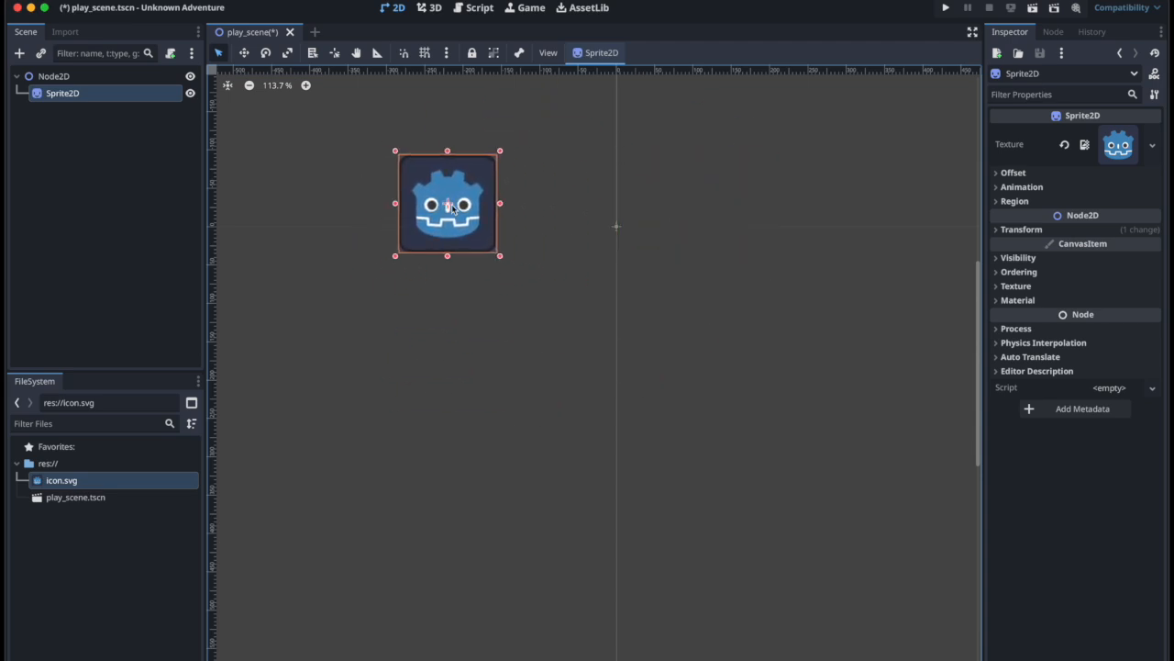
left_click(69, 78)
left_click(69, 77)
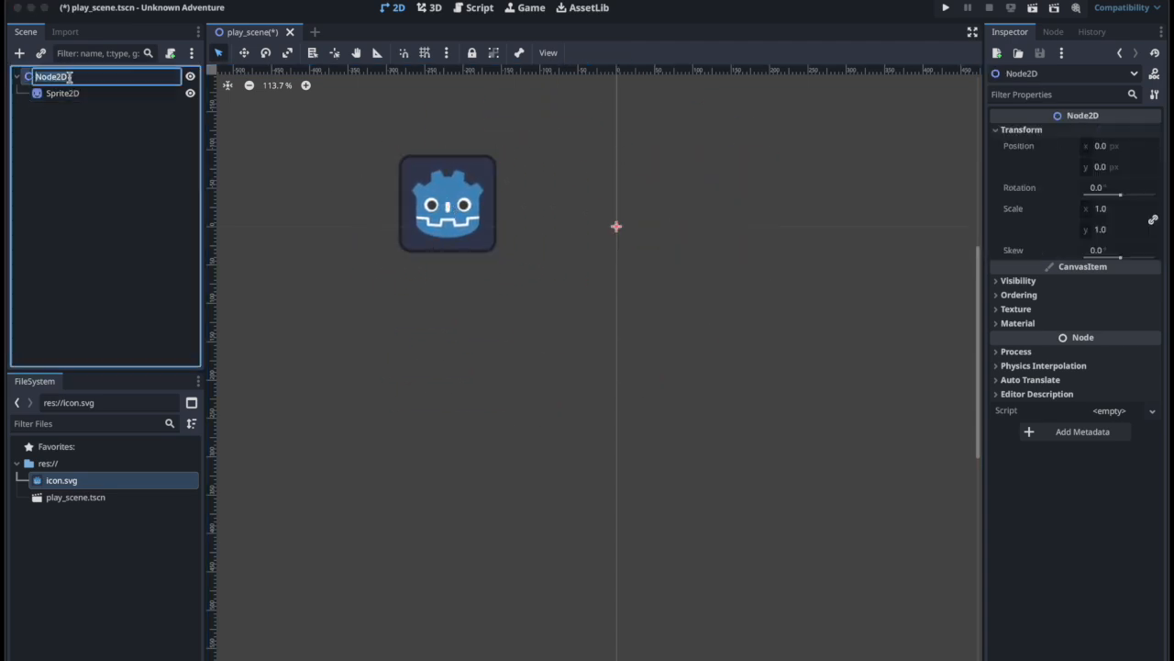
type("PlayScene")
key("Return")
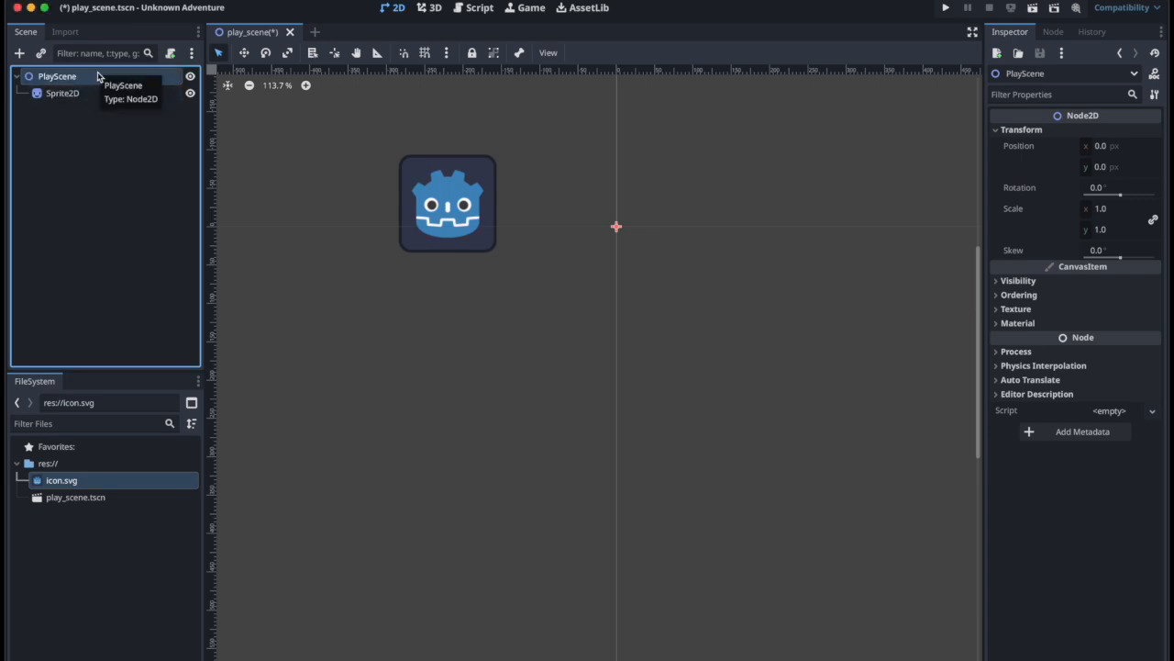
Step: Duplicate the Sprite2D three times, arrange the four sprites in a diamond around the origin, and save the scene
scroll(359, 199, "down", 5)
scroll(359, 199, "up", 3)
left_click(74, 94)
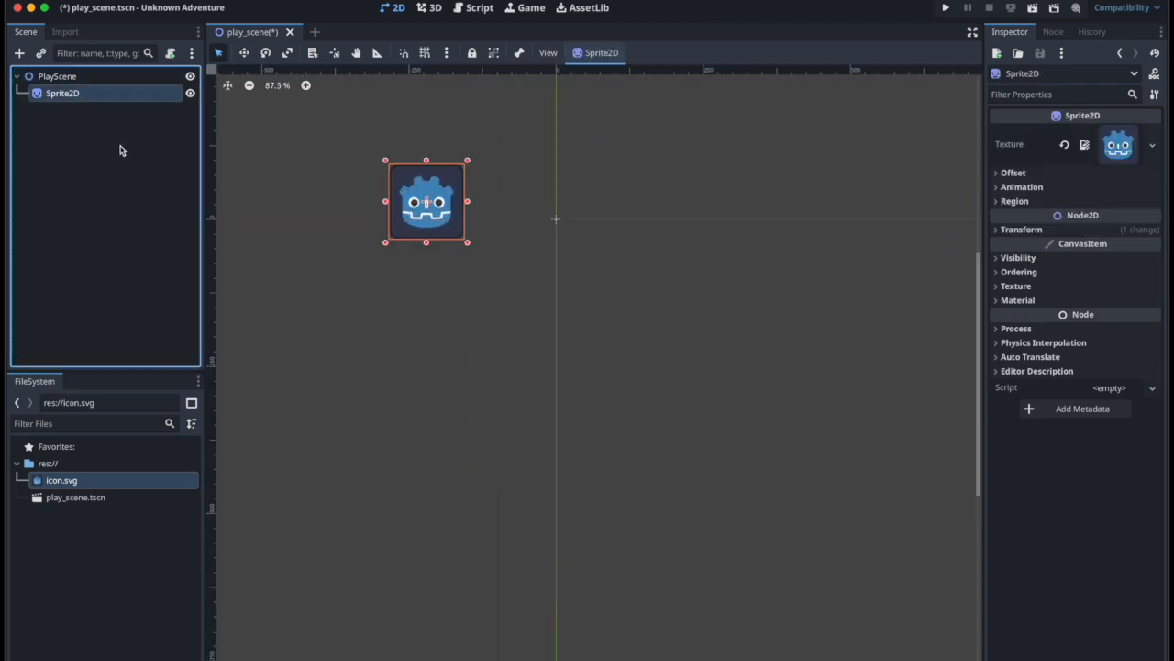
key("super+d")
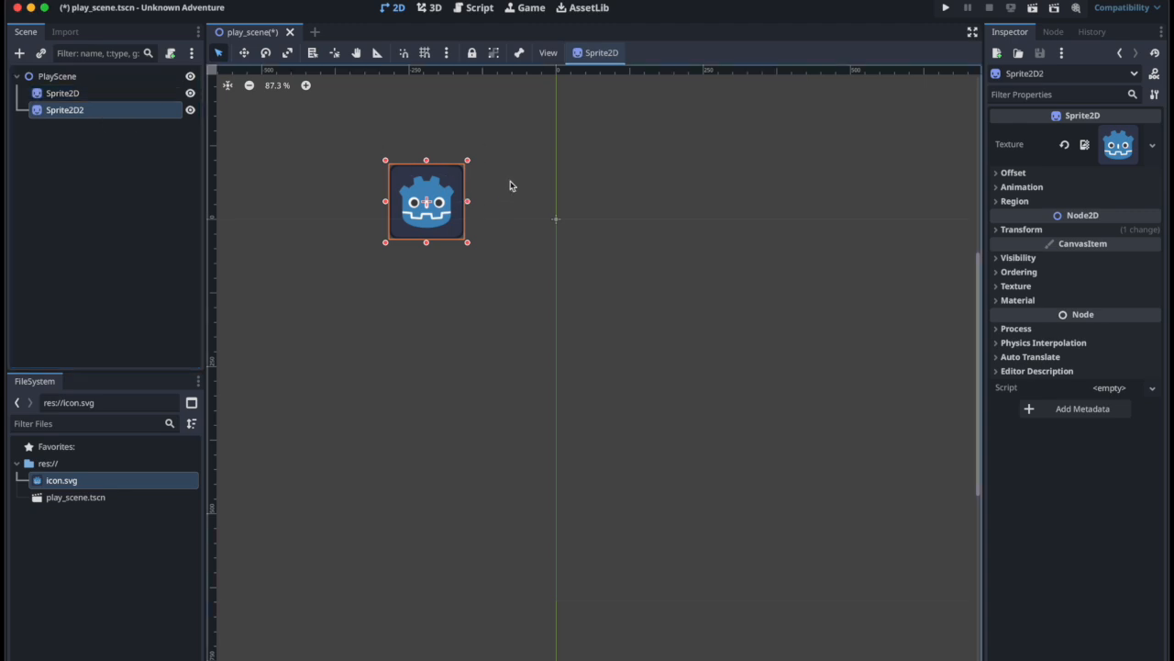
left_click_drag(427, 203, 545, 145)
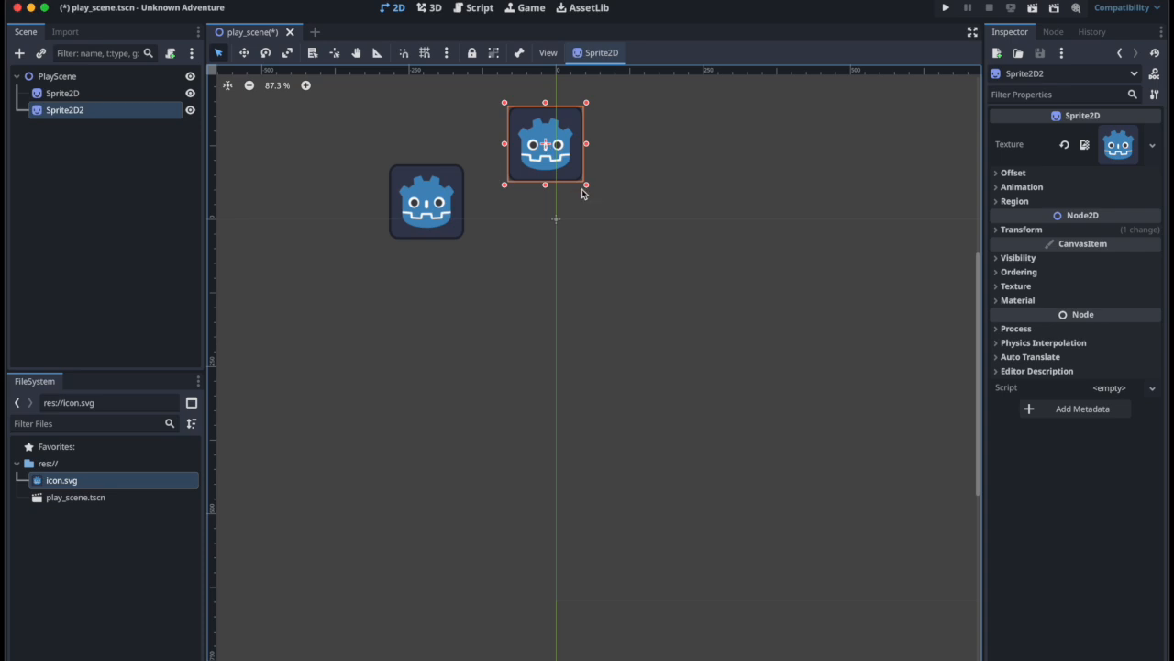
key("super+d")
left_click_drag(545, 145, 544, 300)
key("super+d")
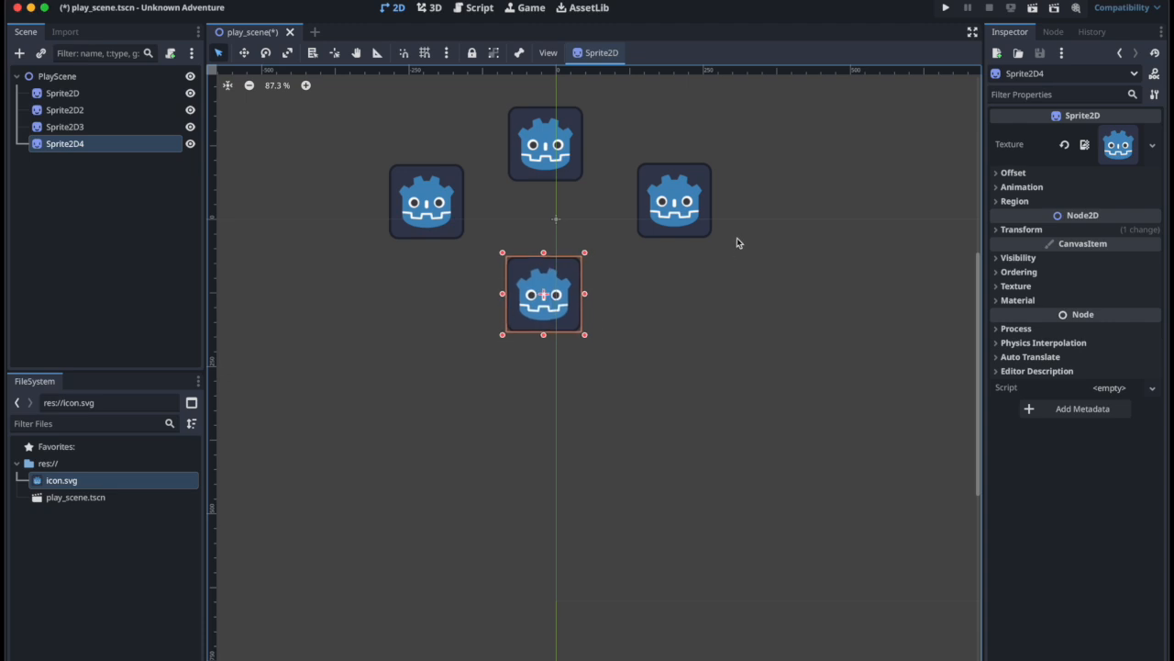
key("super+s")
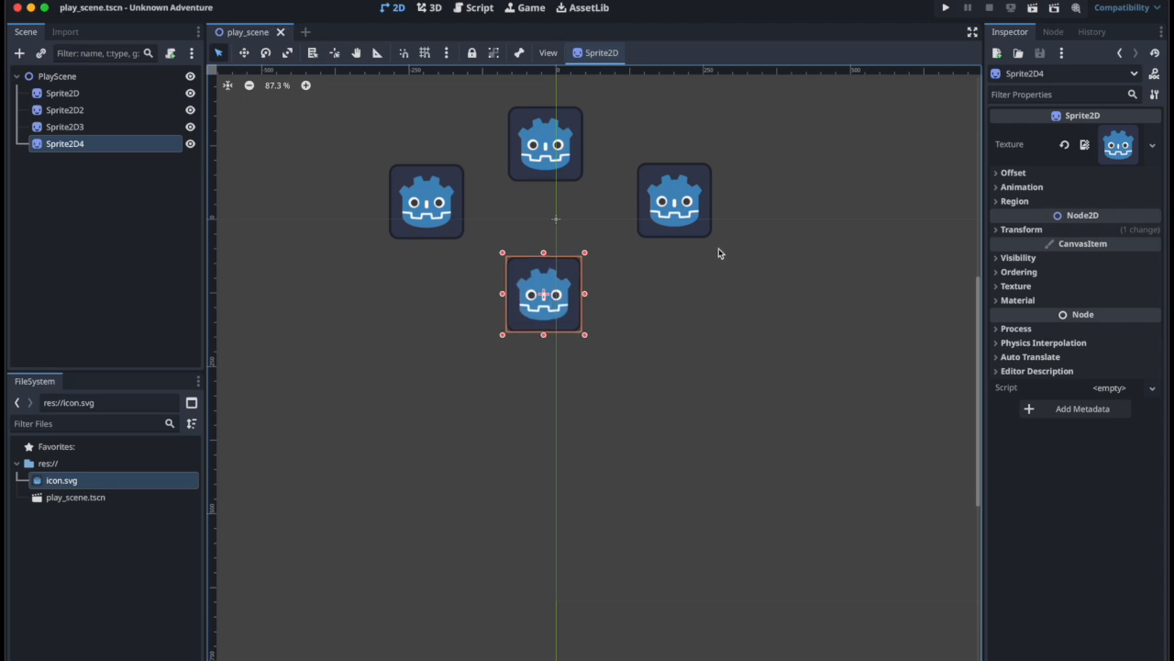
left_click(113, 529)
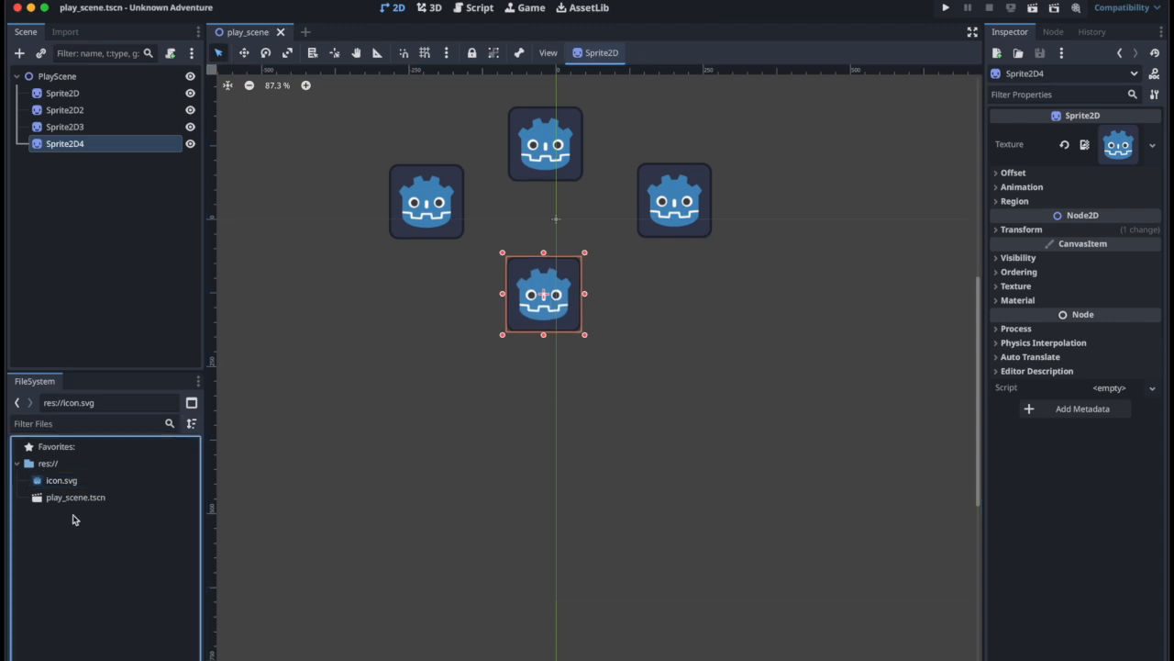
right_click(92, 525)
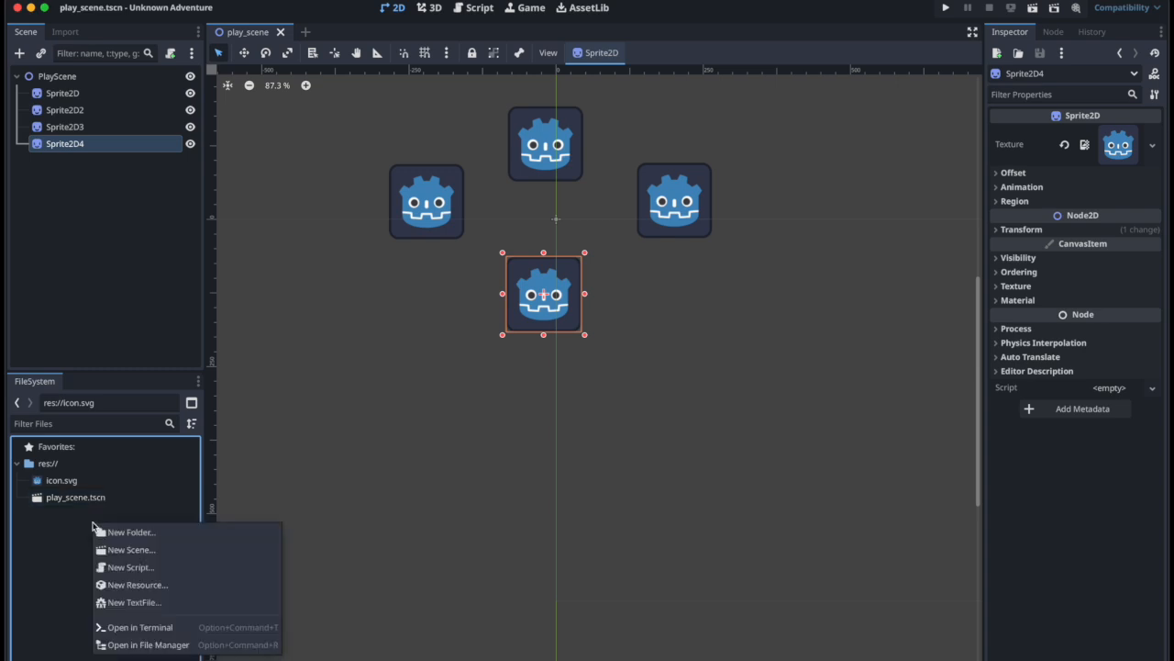
left_click(60, 533)
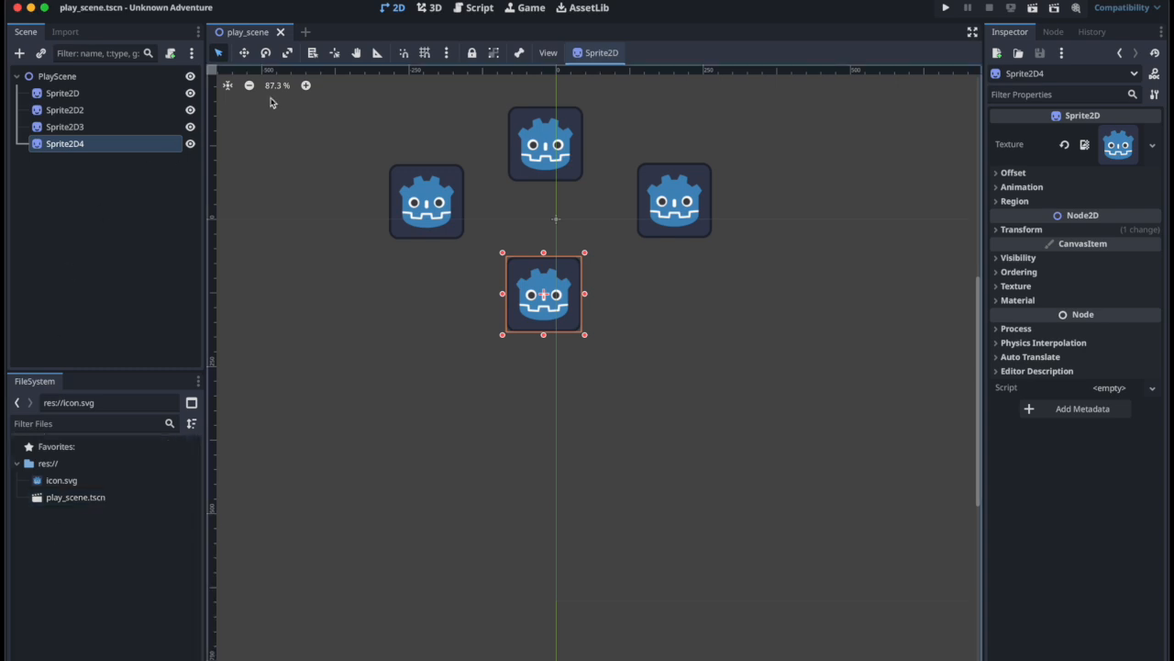
Step: Create a new scene with a 2D root node and rename the root to Player
left_click(307, 33)
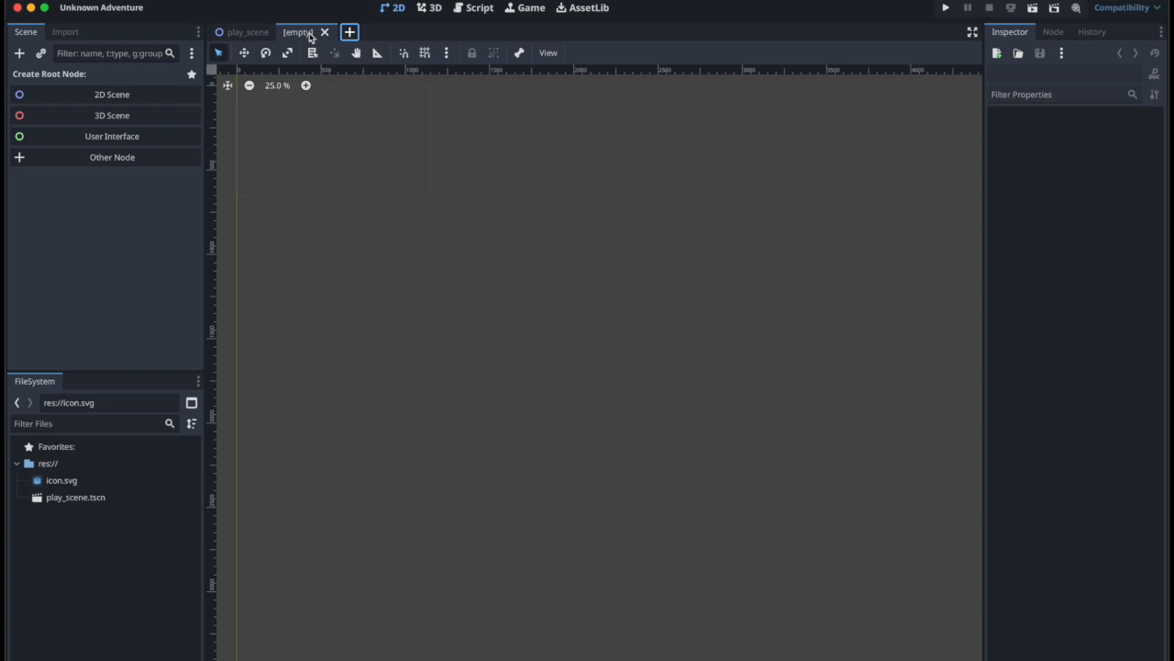
left_click(134, 95)
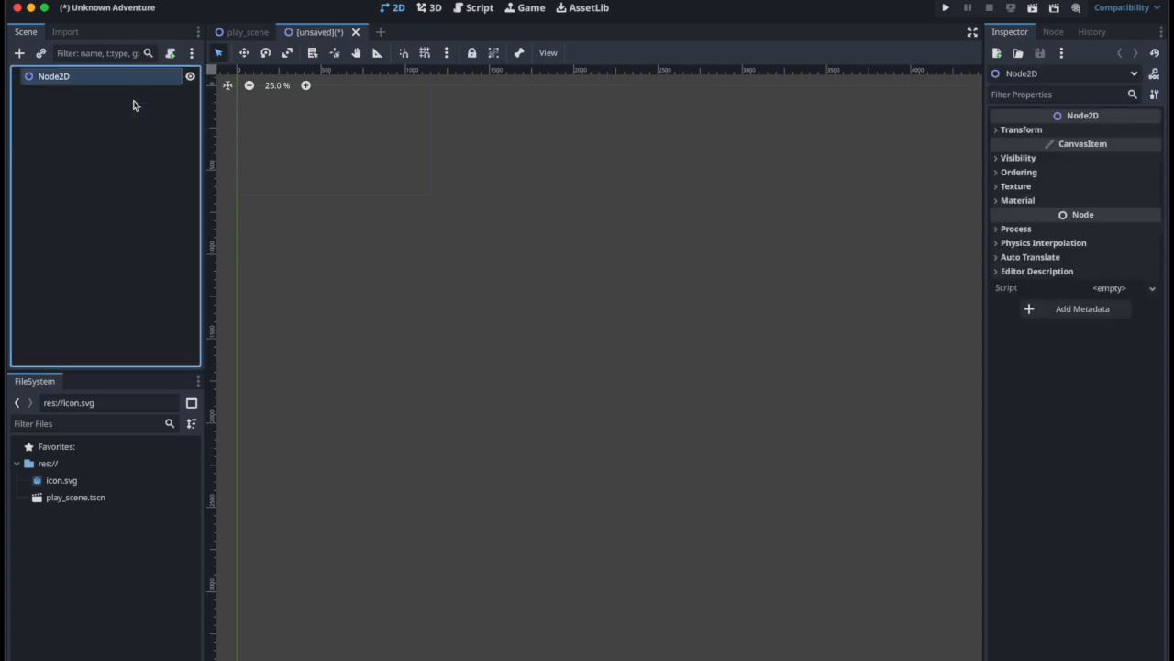
double_click(62, 78)
type("Play")
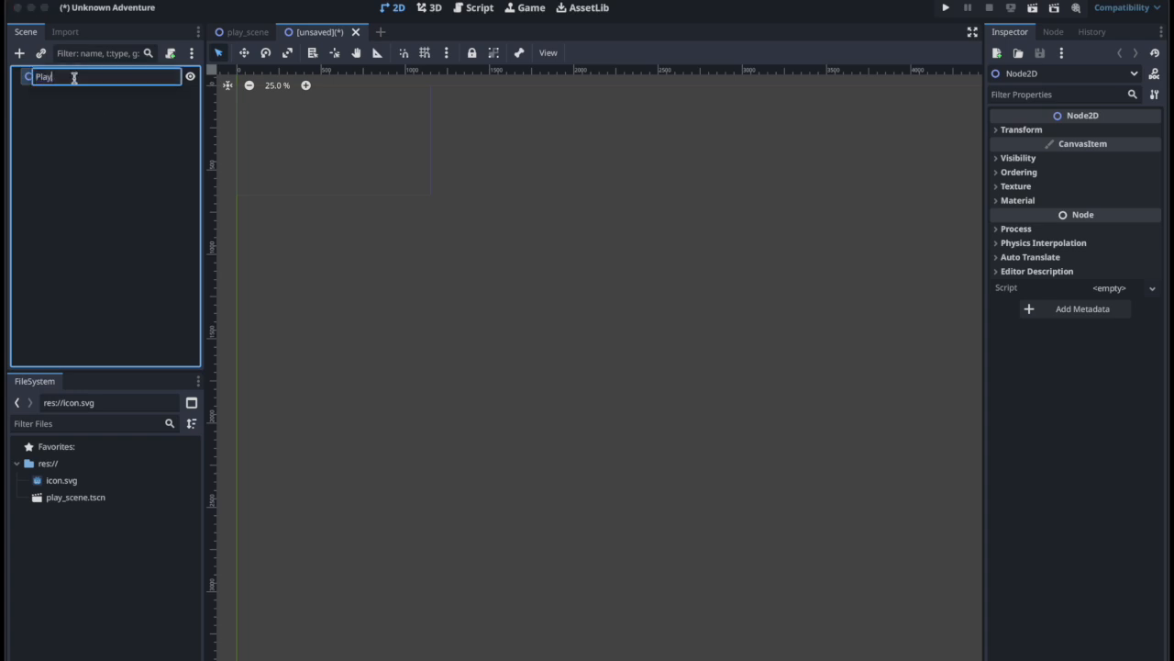
type("er")
key("Return")
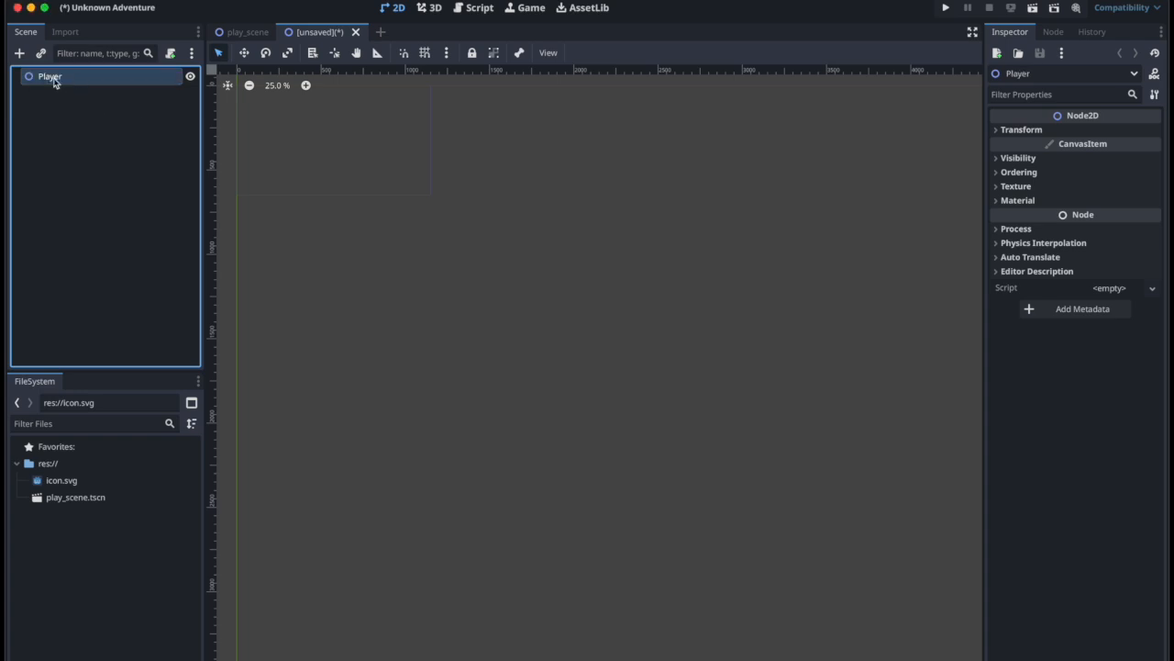
Step: Add a Sprite2D child to the Player node and assign icon.svg as its texture
right_click(54, 81)
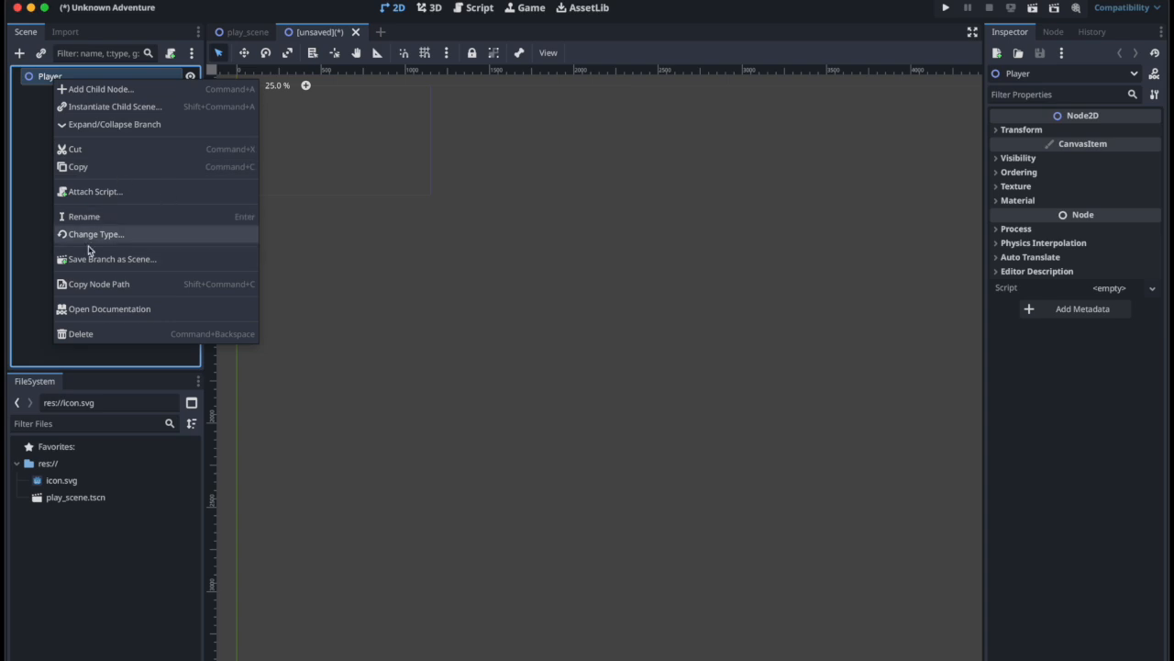
left_click(119, 90)
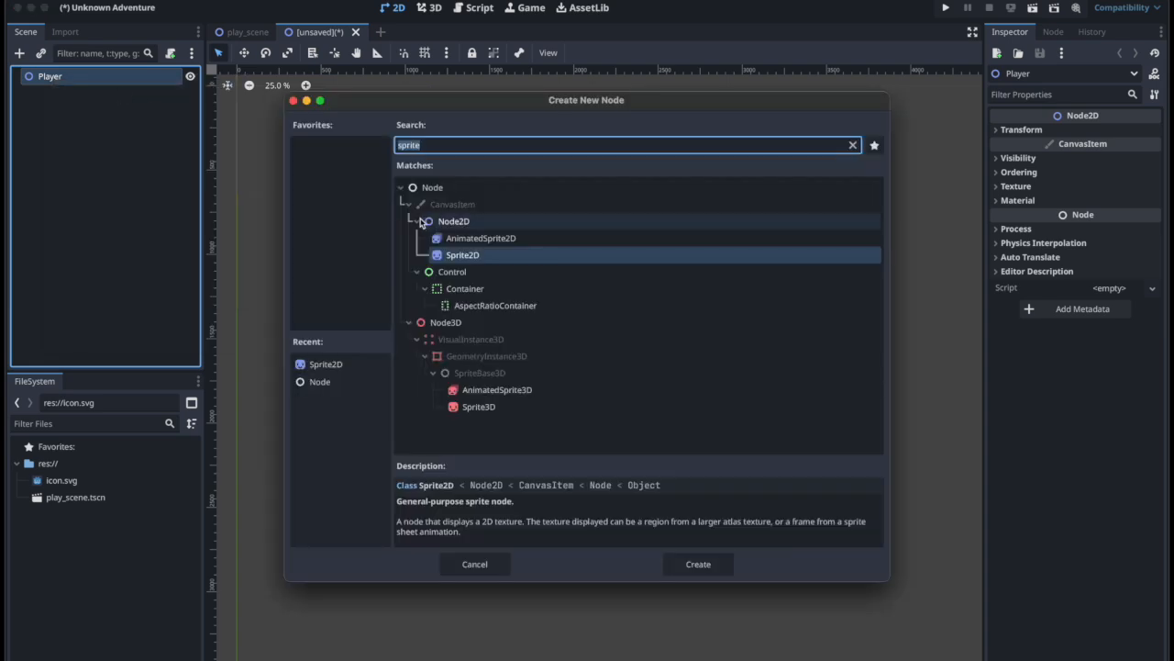
double_click(469, 259)
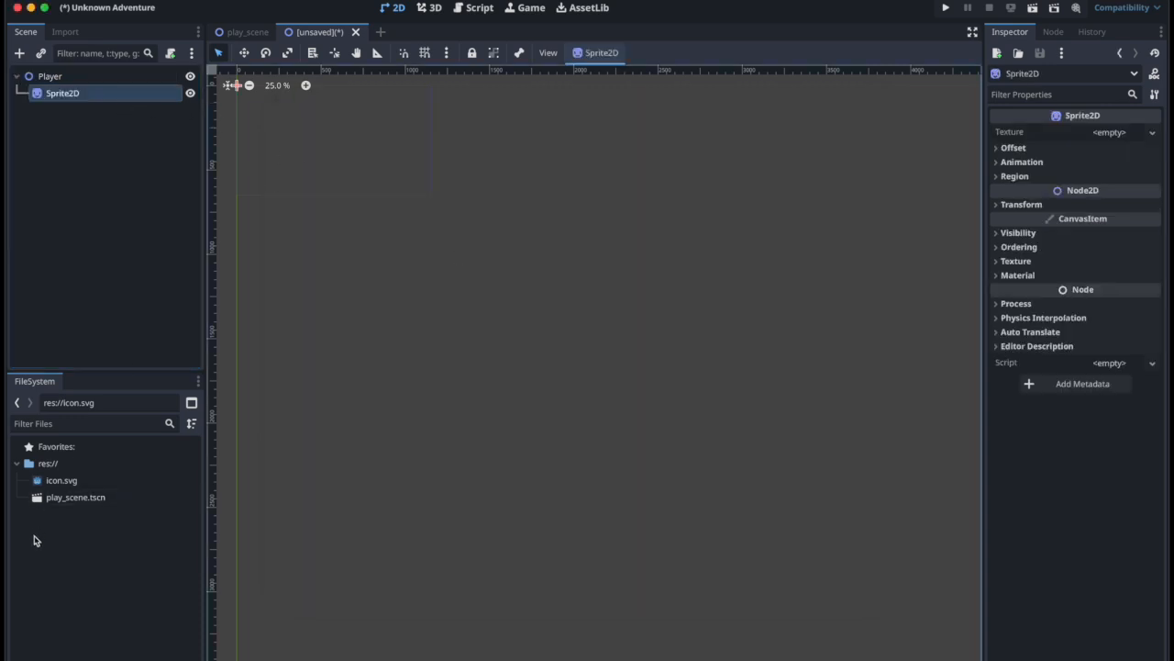
left_click_drag(52, 480, 1118, 139)
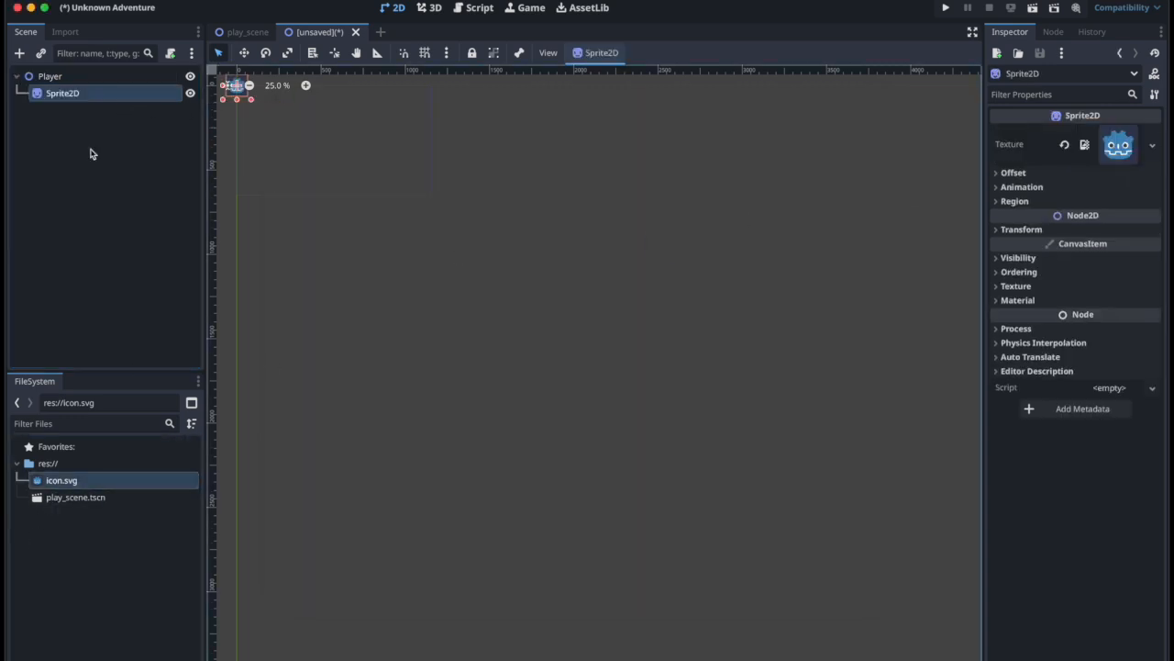
Step: Examine the Player's Sprite2D up close and look through its Offset, Animation and Region properties
left_click(76, 95)
scroll(312, 124, "up", 3)
scroll(312, 123, "left", 3)
scroll(309, 136, "up", 4, "ctrl")
scroll(309, 139, "up", 5, "ctrl")
scroll(340, 183, "left", 3)
scroll(354, 199, "up", 10, "ctrl")
scroll(354, 199, "down", 2)
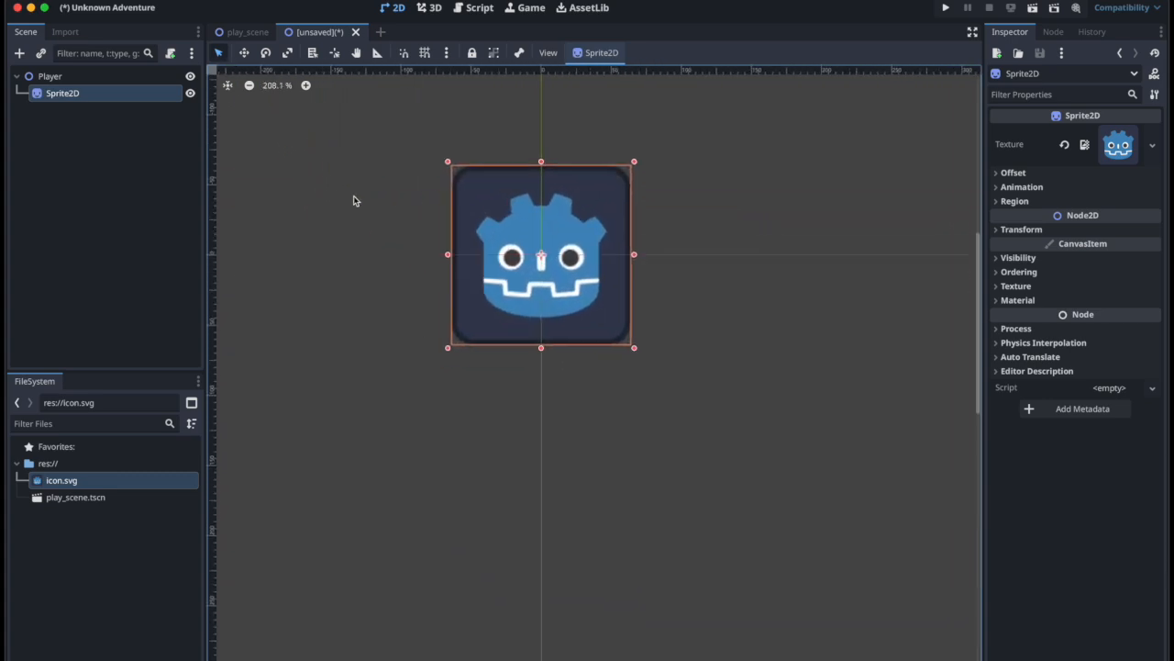
left_click(1012, 172)
left_click(1012, 172)
left_click(1020, 187)
left_click(1020, 187)
left_click(1016, 202)
left_click(1017, 202)
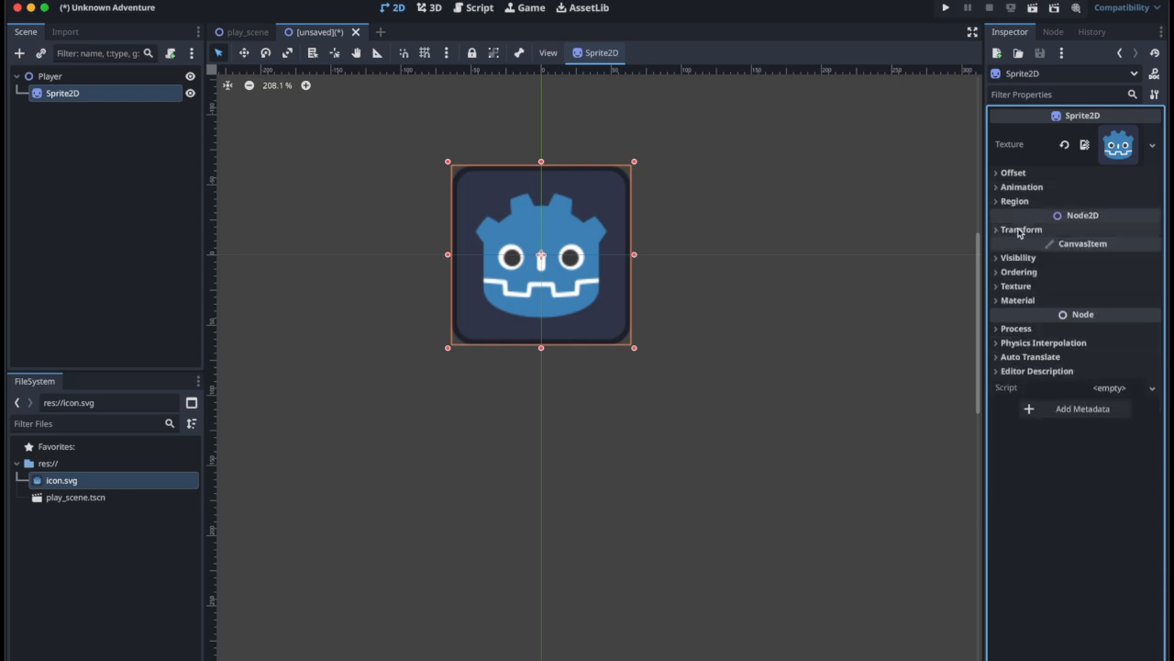
Step: Tint the Player's Sprite2D pink by setting its Modulate color to ff8a99
left_click(1020, 258)
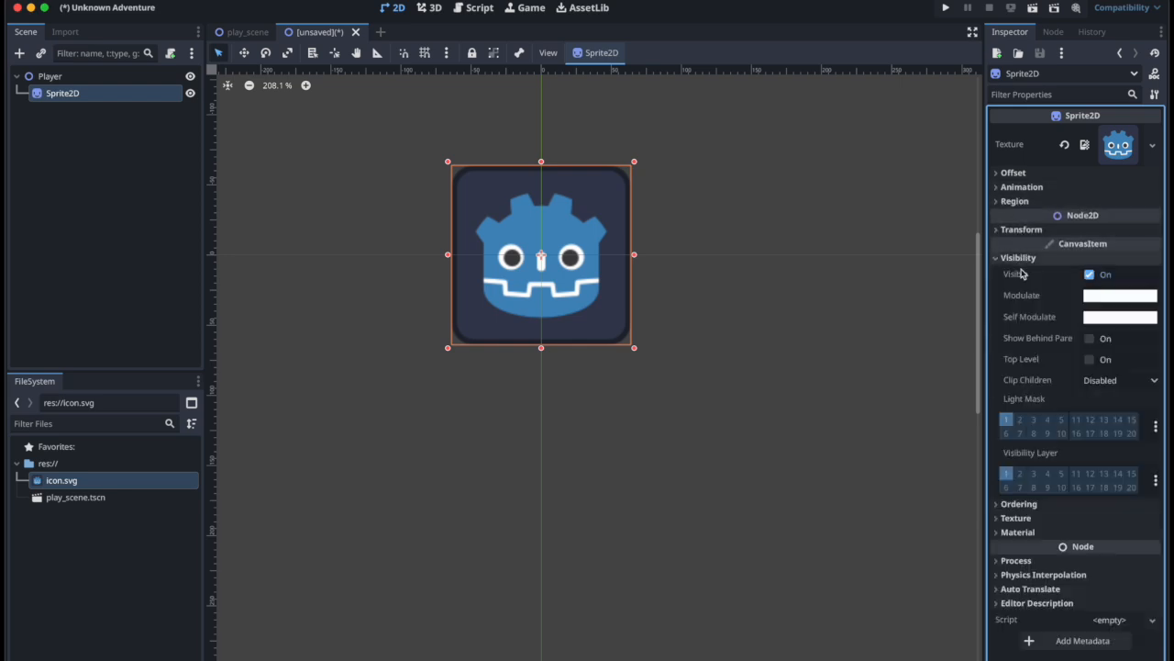
left_click(1108, 296)
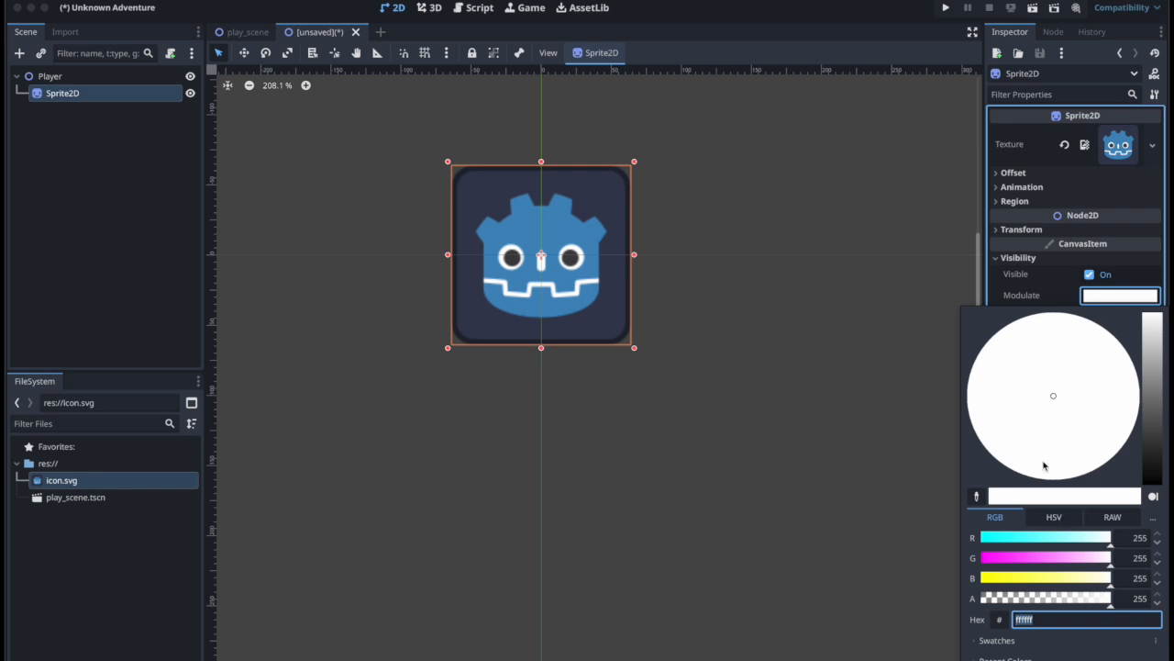
left_click(1050, 271)
left_click(1095, 319)
left_click(1087, 280)
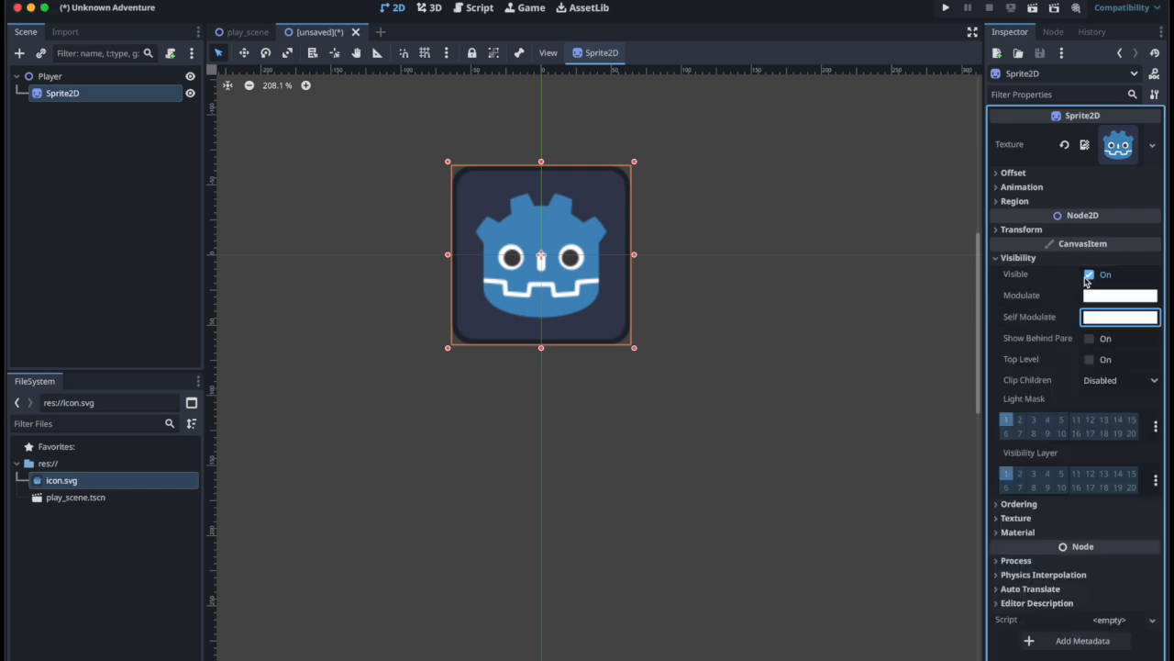
left_click(1106, 296)
left_click_drag(1147, 433, 1145, 396)
left_click_drag(1069, 398, 1018, 372)
left_click_drag(1052, 543, 1134, 540)
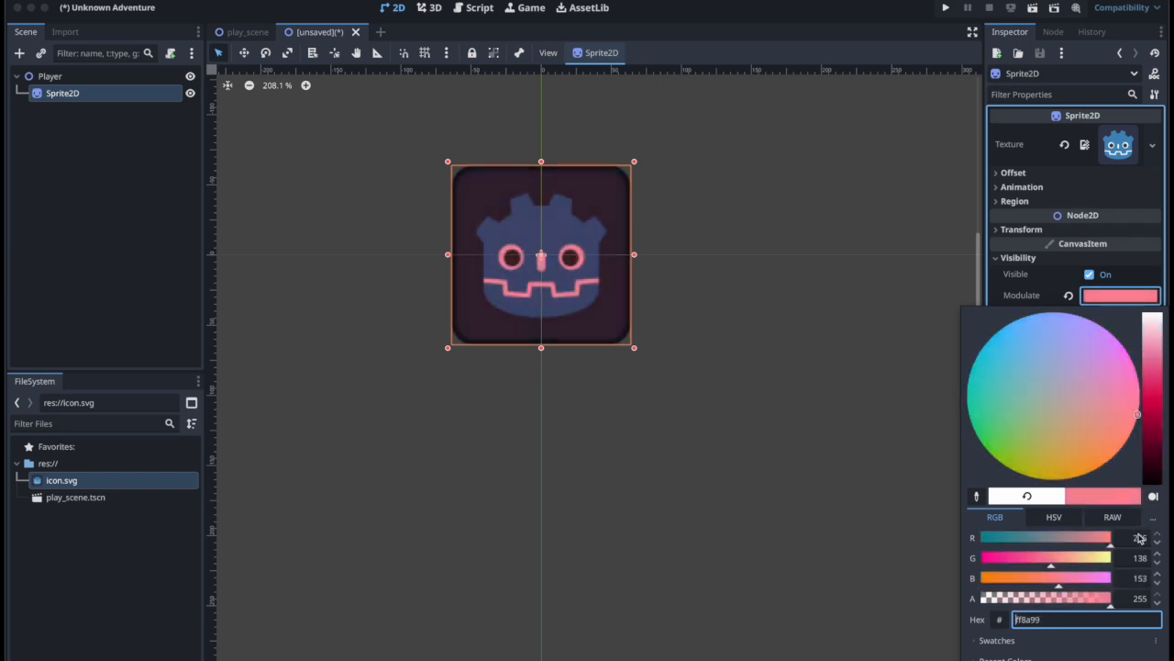
left_click(863, 291)
Step: Save the Player scene as player.tscn in the res:// folder
scroll(628, 264, "down", 6)
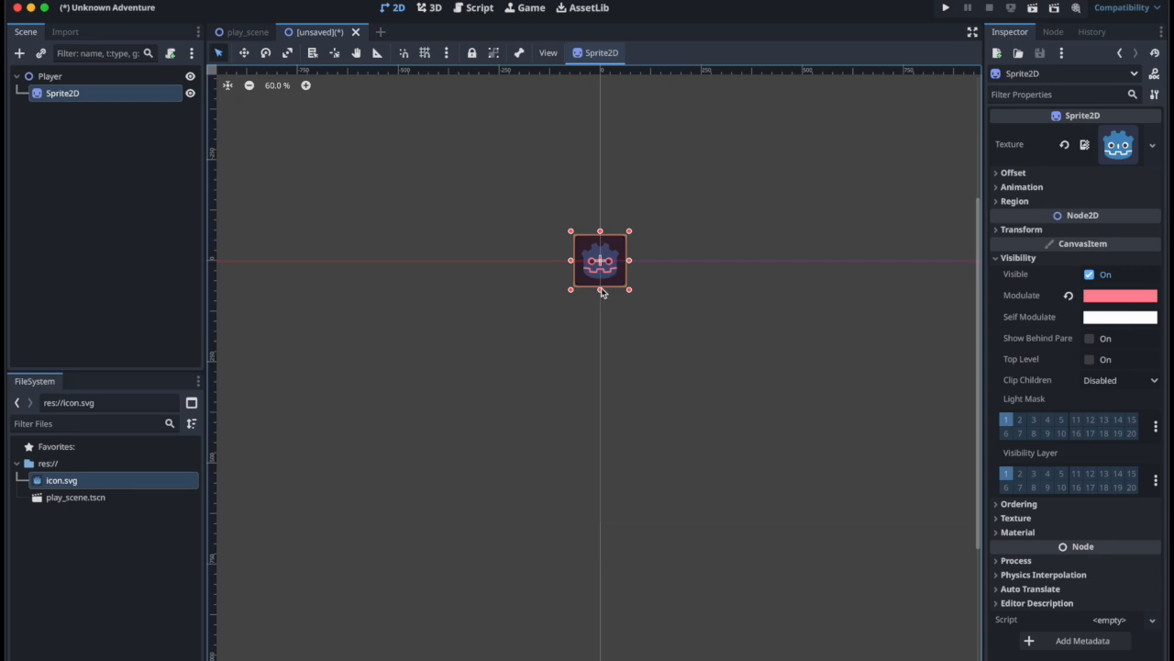
key("super+s")
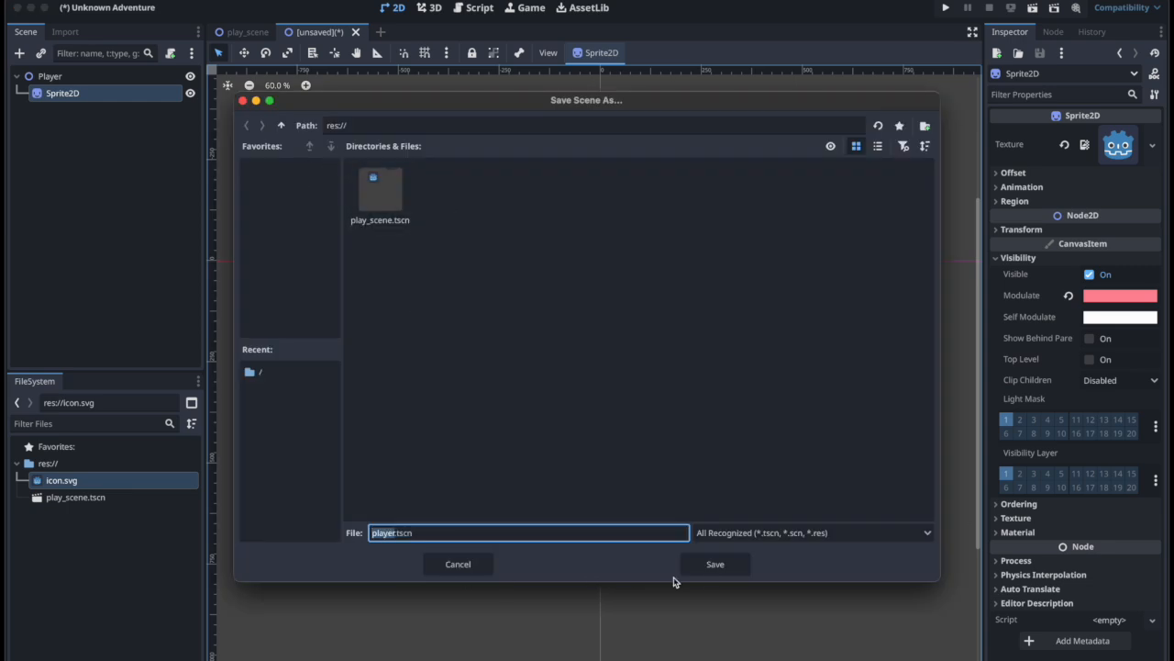
left_click(715, 565)
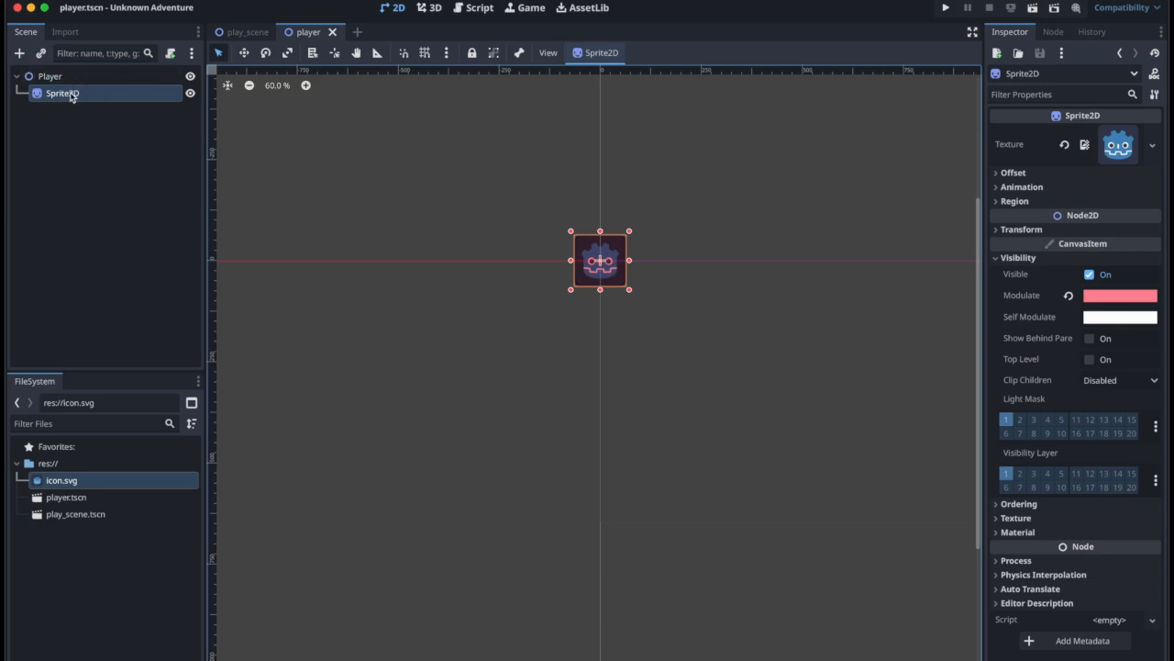
Step: Open play_scene.tscn and add player.tscn as an instanced child of the PlayScene root
double_click(93, 516)
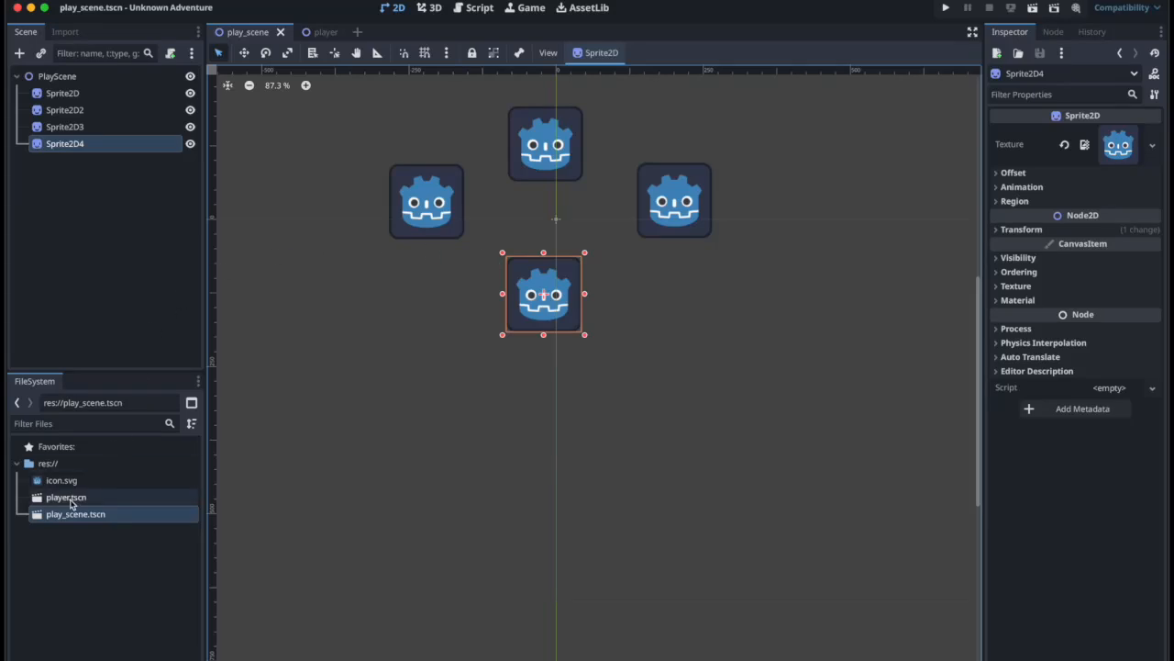
left_click_drag(77, 500, 83, 184)
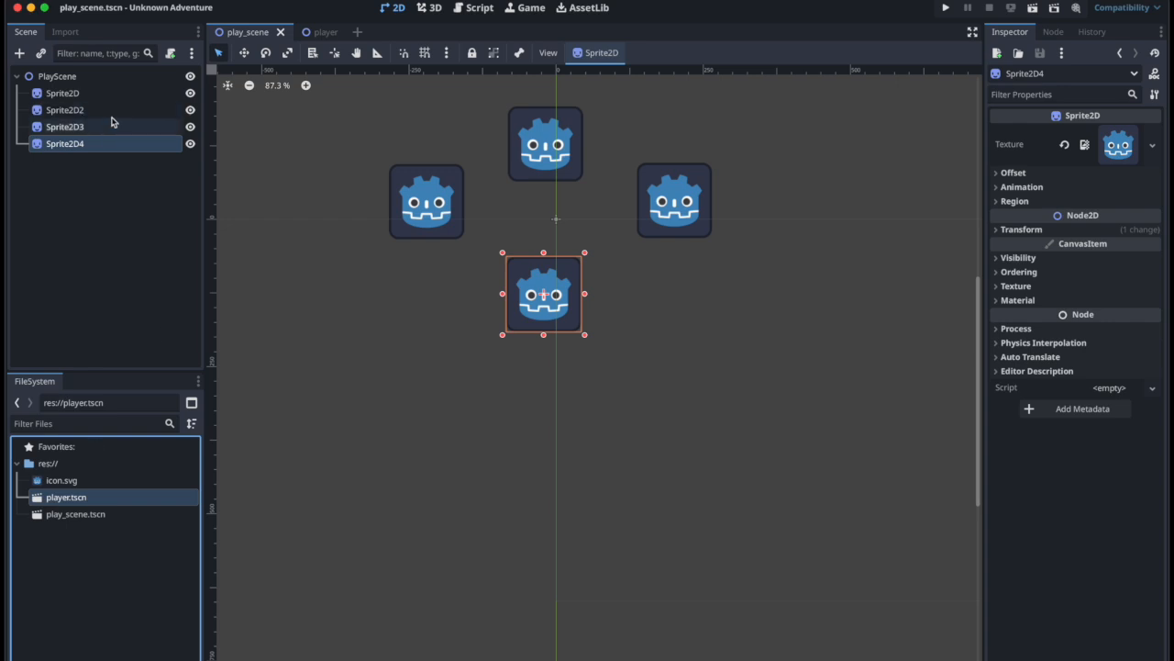
left_click_drag(76, 500, 69, 79)
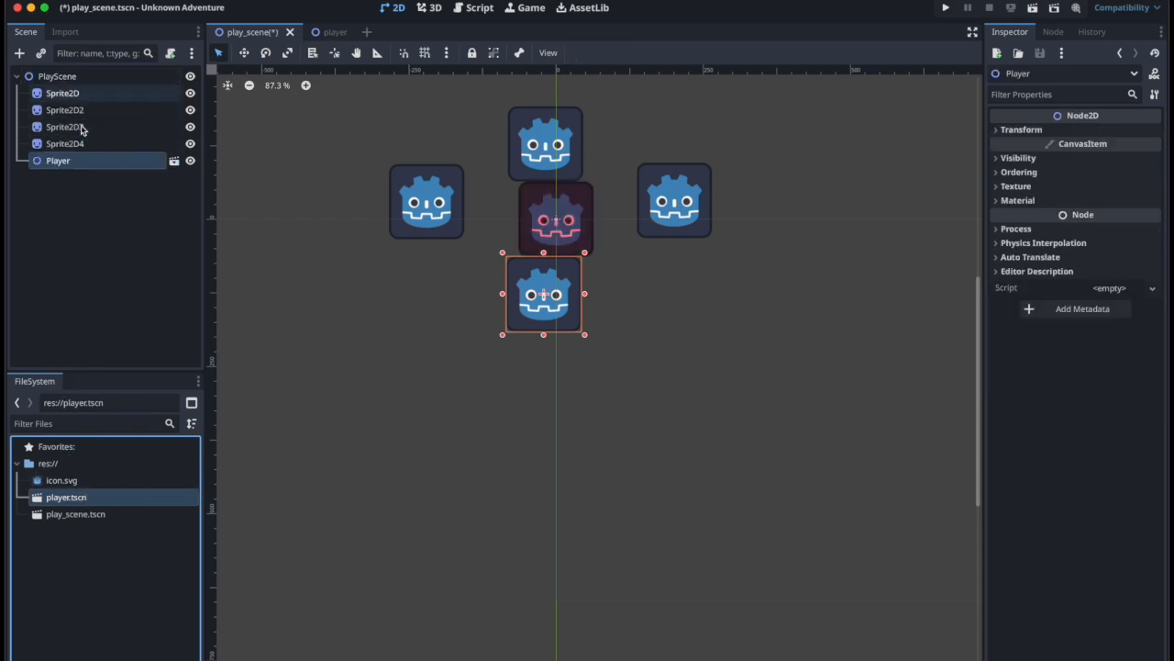
Step: Move the Player instance below and left of the other sprites in play_scene and open its scene for editing
left_click_drag(556, 230, 376, 337)
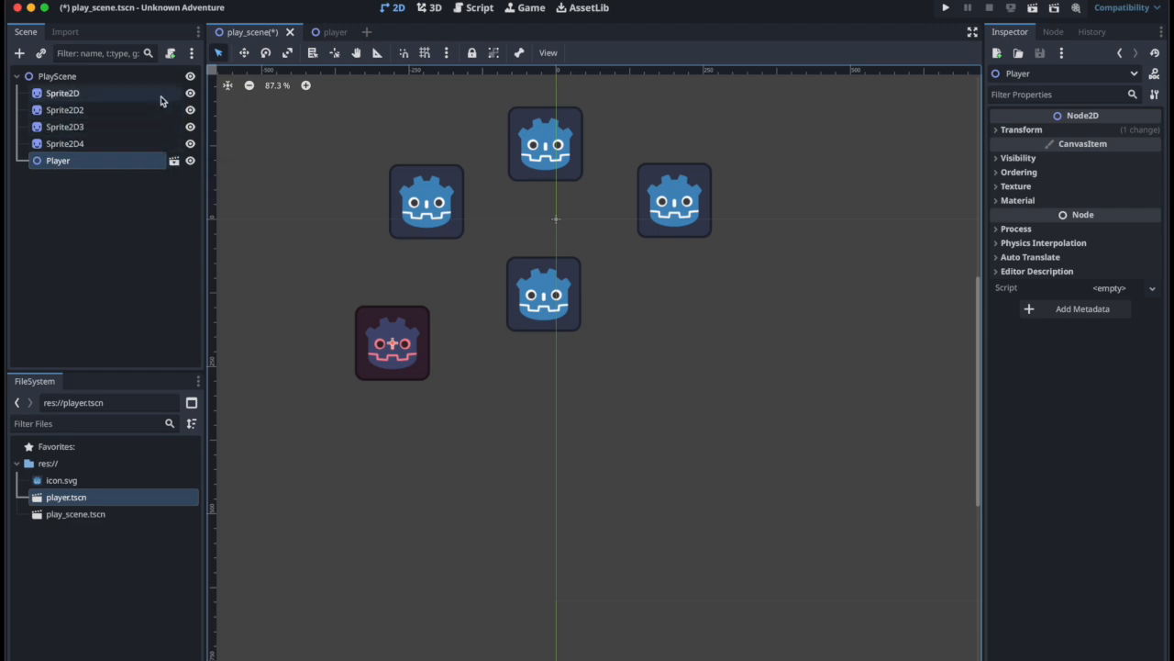
left_click(177, 164)
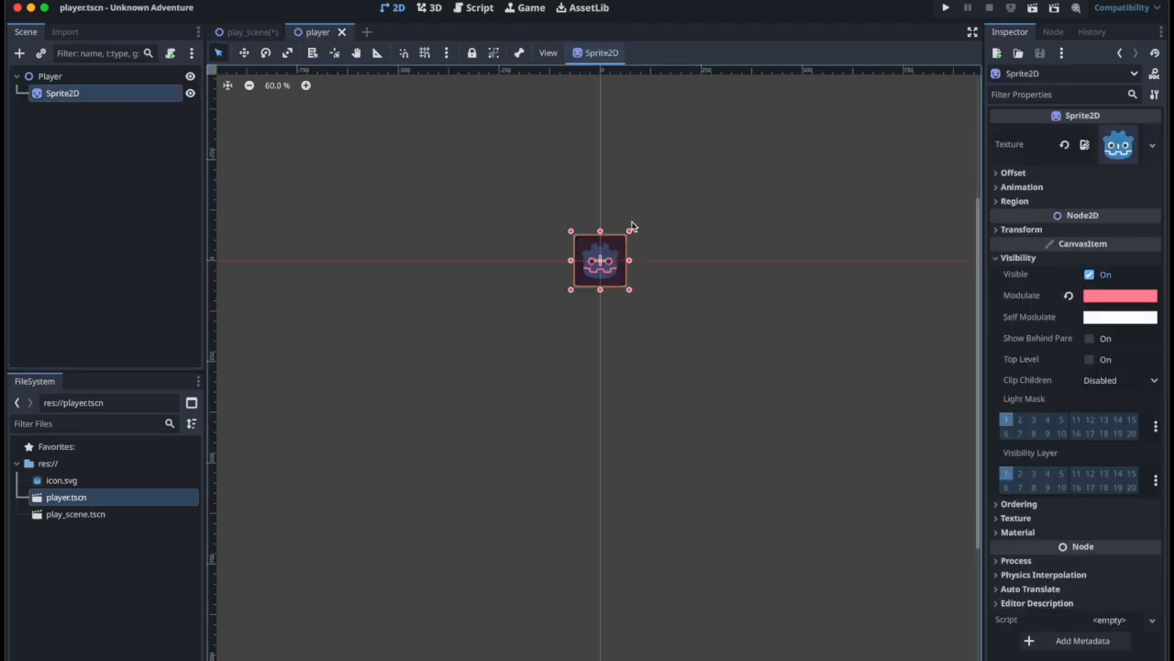
Step: Circle the names of the open play_scene and player scenes with the on-screen annotation pen
key("alt+Tab")
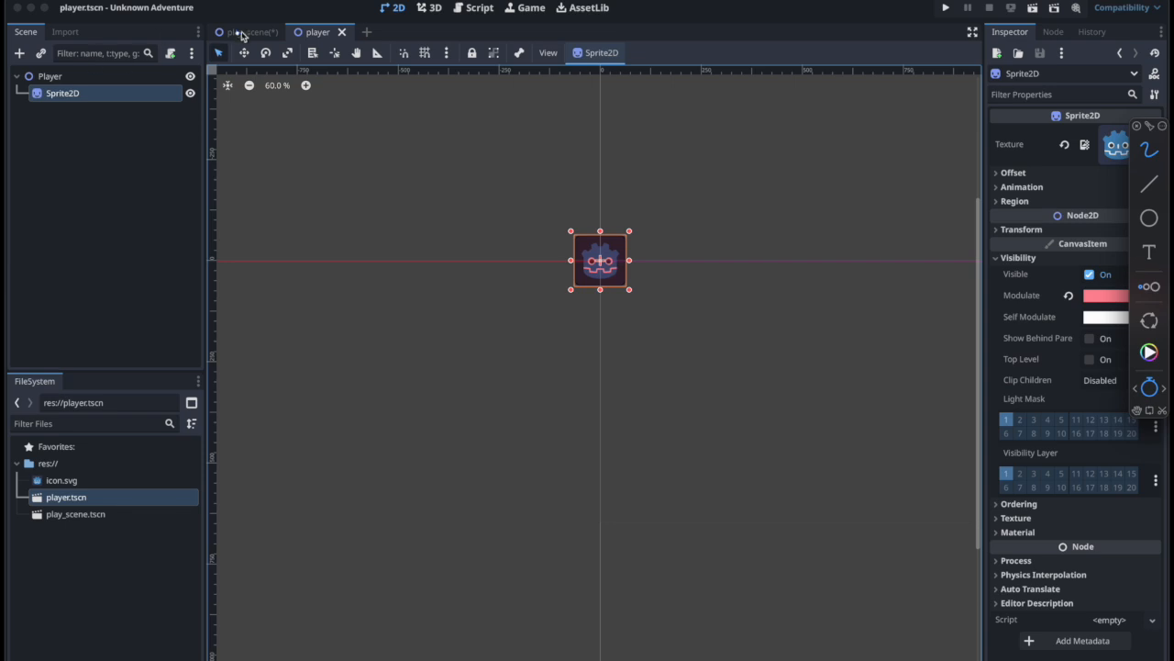
mouse_move(261, 16)
left_mouse_down()
mouse_move(198, 53)
mouse_move(358, 32)
left_mouse_up()
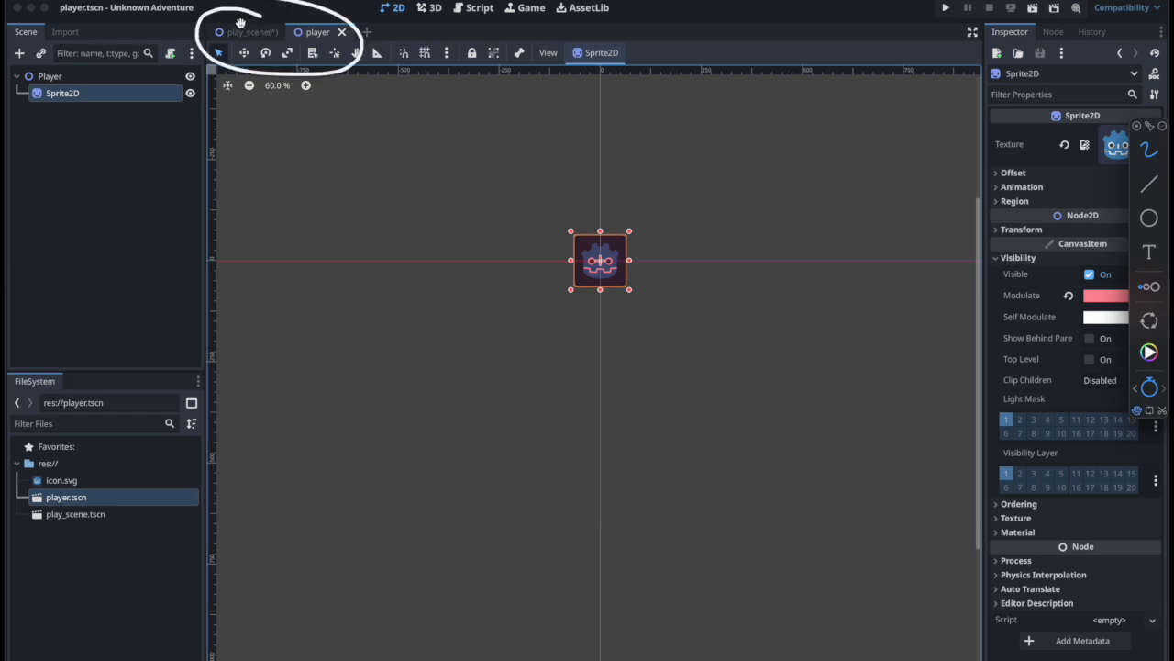
mouse_move(330, 13)
left_mouse_down()
mouse_move(354, 57)
mouse_move(332, 11)
left_mouse_up()
mouse_move(253, 18)
left_mouse_down()
mouse_move(280, 55)
mouse_move(248, 11)
left_mouse_up()
Step: Draw two annotation boxes over the canvas, one above the other, to stand for two scenes
mouse_move(254, 158)
left_mouse_down()
mouse_move(254, 229)
mouse_move(395, 323)
mouse_move(288, 160)
mouse_move(384, 313)
left_mouse_up()
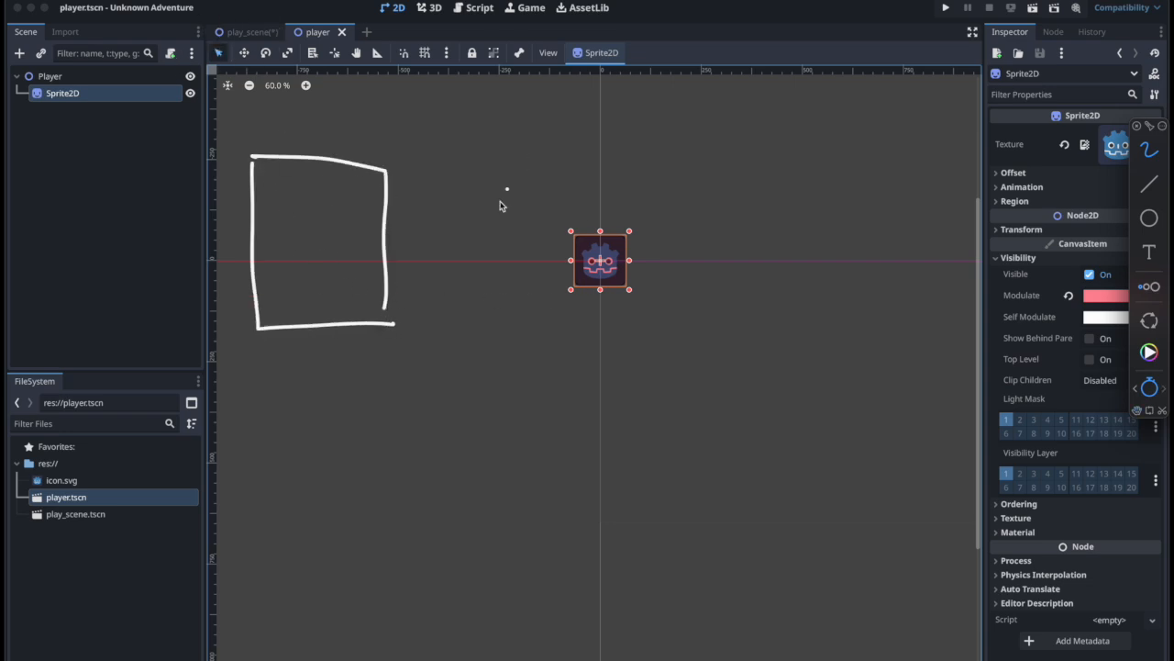
left_click_drag(264, 398, 277, 538)
key("super+z")
mouse_move(264, 398)
left_mouse_down()
mouse_move(390, 580)
mouse_move(296, 406)
mouse_move(278, 587)
mouse_move(443, 406)
mouse_move(280, 384)
left_mouse_up()
key("super+z")
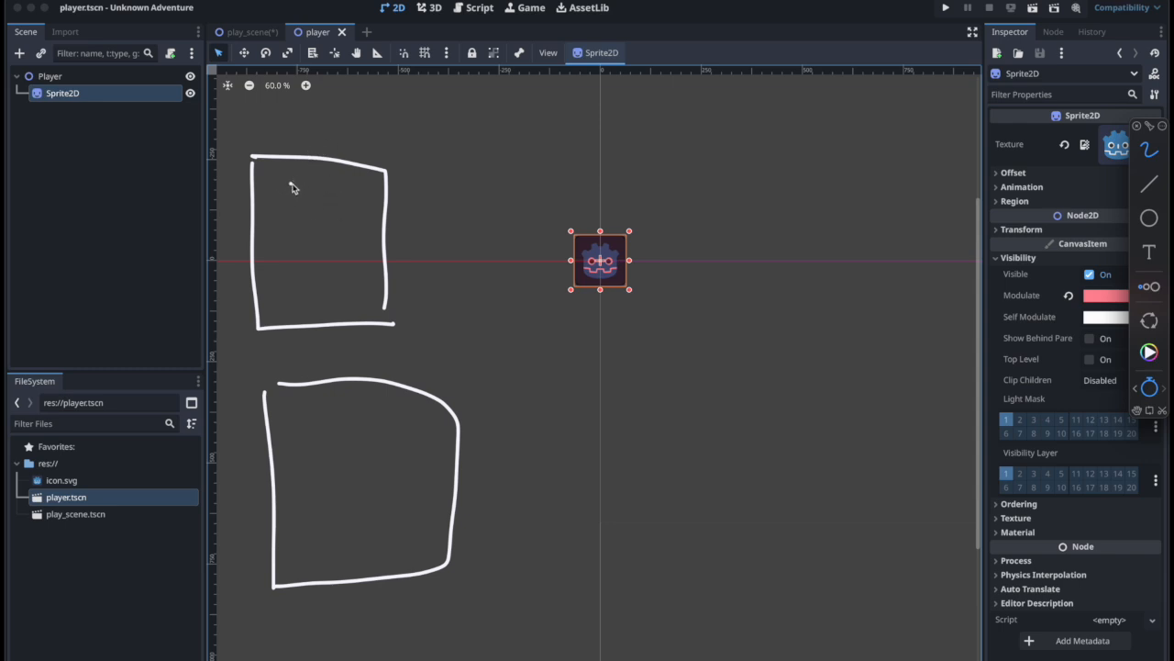
Step: Handwrite the label "Play" above the upper annotation box and "Player" above the lower one
mouse_move(270, 120)
left_mouse_down()
mouse_move(272, 139)
mouse_move(320, 150)
left_mouse_up()
left_click(386, 139)
mouse_move(326, 347)
left_mouse_down()
mouse_move(377, 376)
mouse_move(401, 366)
left_mouse_up()
left_click_drag(404, 367, 412, 357)
Step: Mark a vertical column of dots inside the Play and Player annotation boxes to represent their contents
left_click(311, 184)
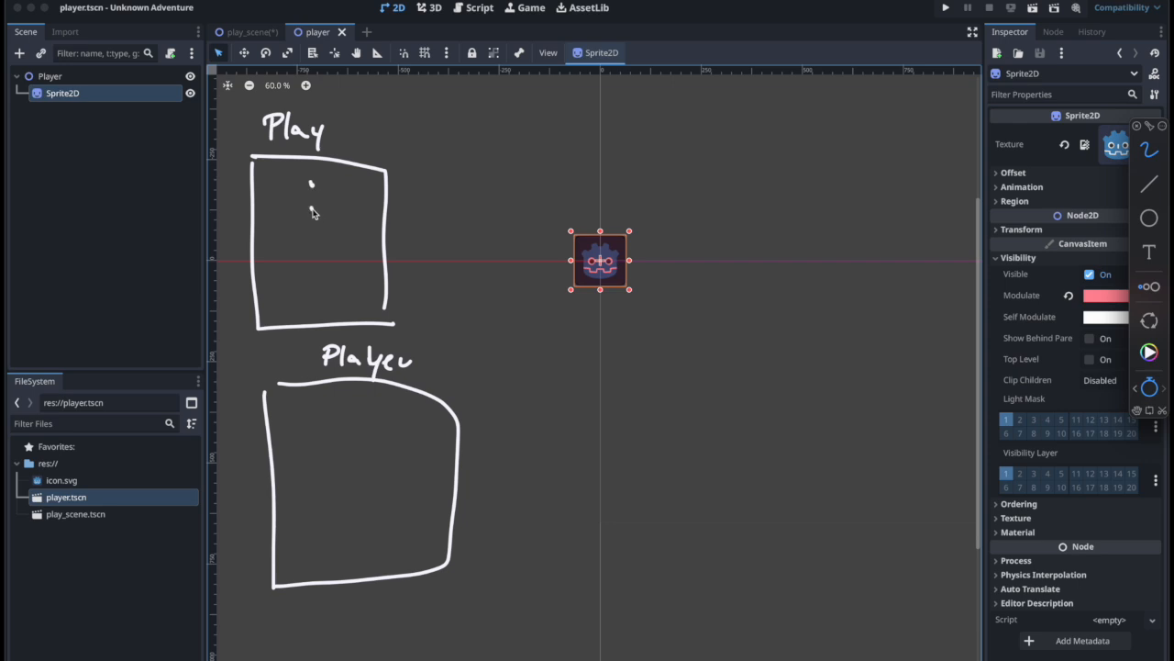
left_click(314, 289)
left_click(348, 422)
left_click(347, 454)
left_click(347, 483)
left_click(349, 537)
left_click(353, 562)
left_click(383, 559)
Step: Handwrite an underlined "Enemy" heading beside the boxes and sketch a branching list of its contents beneath it
mouse_move(622, 365)
left_mouse_down()
mouse_move(718, 375)
mouse_move(722, 387)
left_mouse_up()
left_click_drag(615, 395, 740, 393)
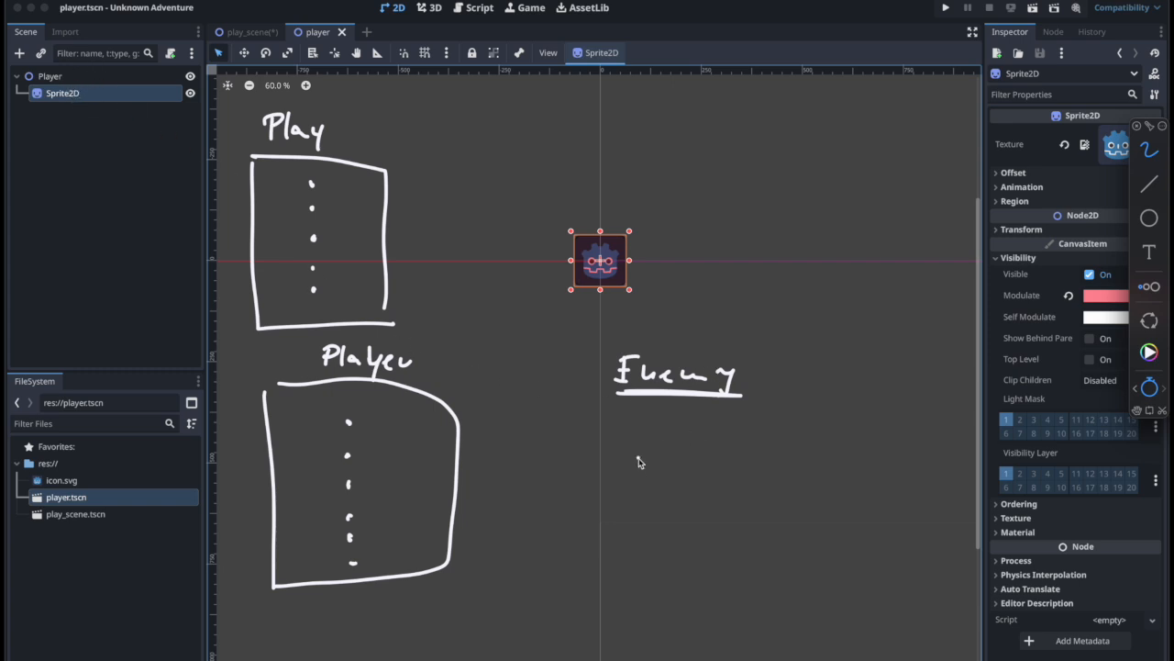
mouse_move(649, 430)
left_mouse_down()
mouse_move(682, 464)
mouse_move(667, 530)
left_mouse_up()
left_click_drag(694, 459, 712, 474)
left_click_drag(733, 474, 851, 484)
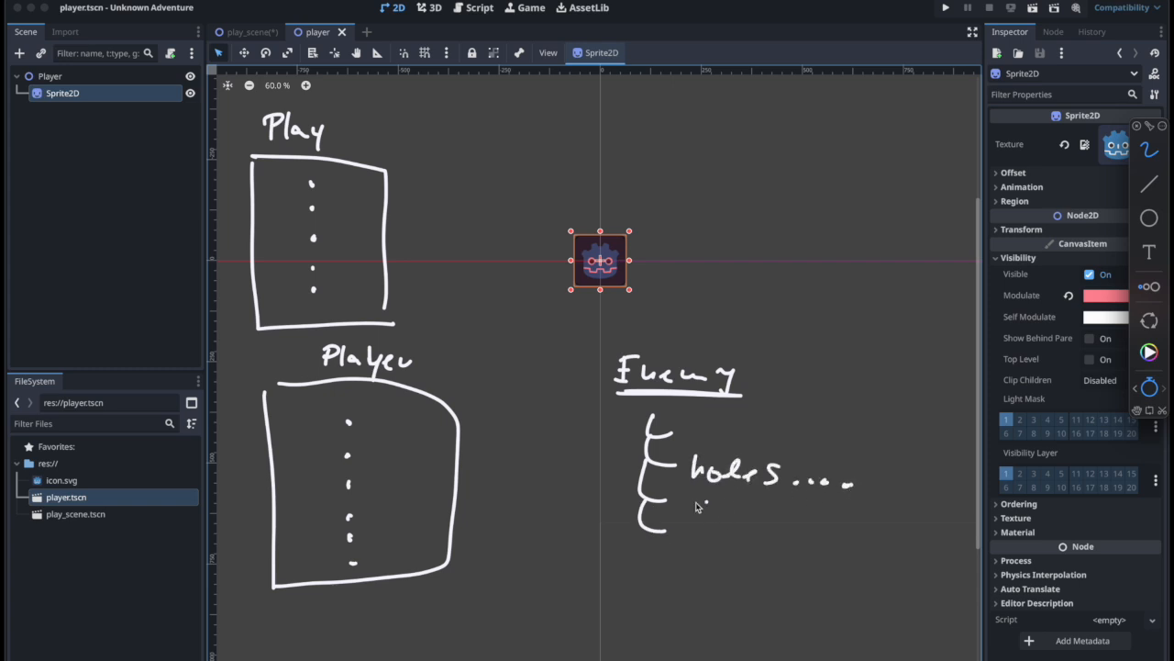
Step: Draw three arrows from the Enemy sketch into the Play box and circle the whole Enemy sketch
left_click(596, 361)
mouse_move(597, 367)
left_mouse_down()
mouse_move(432, 223)
mouse_move(355, 197)
mouse_move(351, 206)
mouse_move(364, 203)
left_mouse_up()
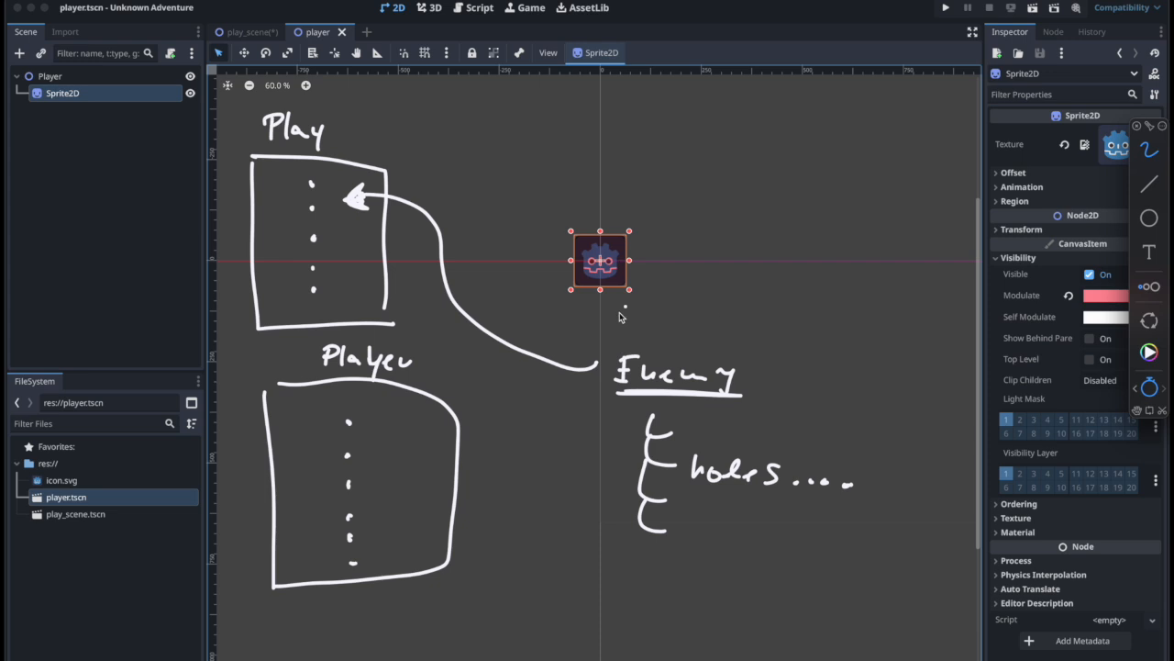
mouse_move(714, 407)
left_mouse_down()
mouse_move(853, 446)
mouse_move(770, 395)
left_mouse_up()
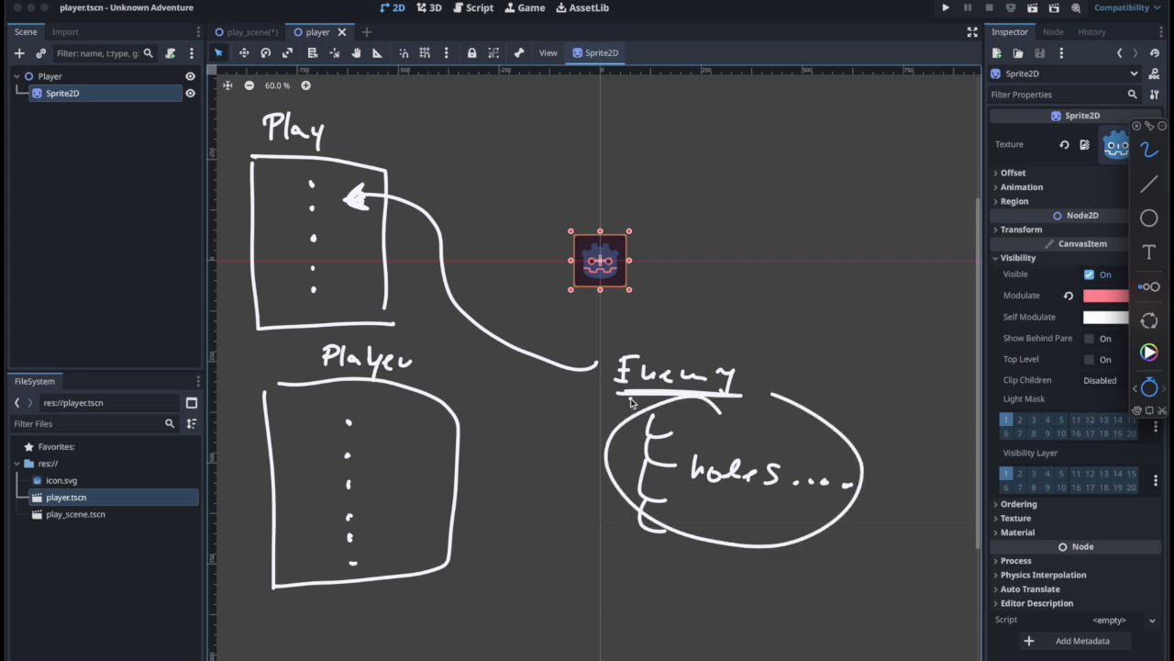
key("ctrl+z")
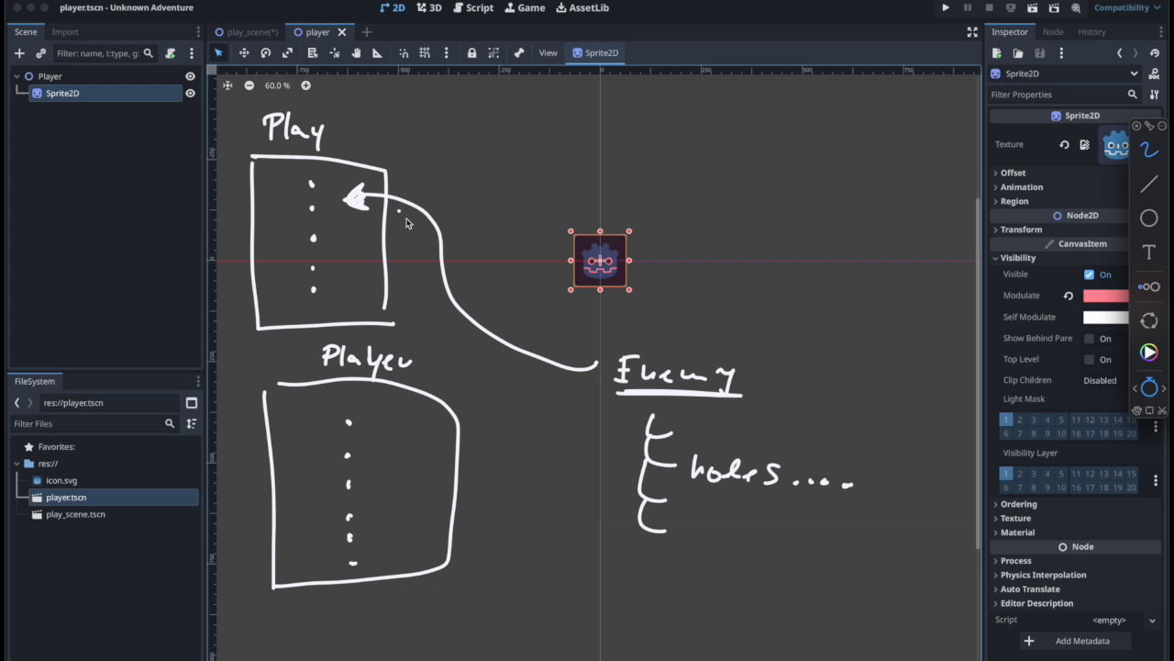
mouse_move(600, 388)
left_mouse_down()
mouse_move(410, 247)
mouse_move(360, 217)
mouse_move(354, 229)
left_mouse_up()
left_click_drag(600, 376, 351, 268)
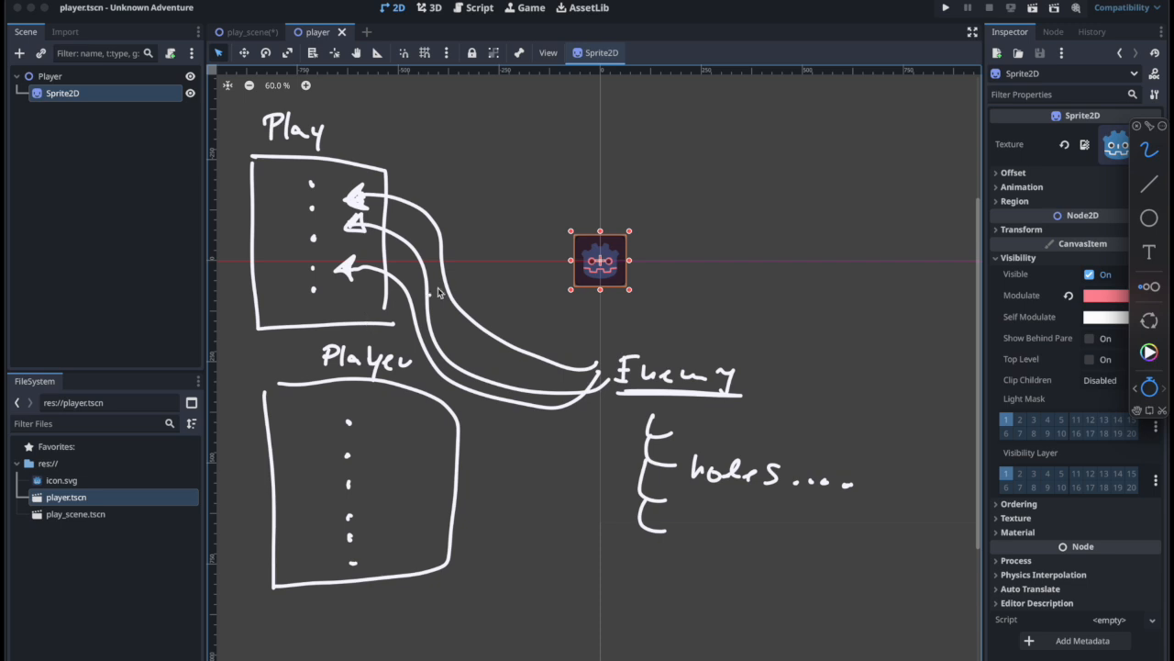
mouse_move(630, 333)
left_mouse_down()
mouse_move(821, 523)
mouse_move(640, 322)
left_mouse_up()
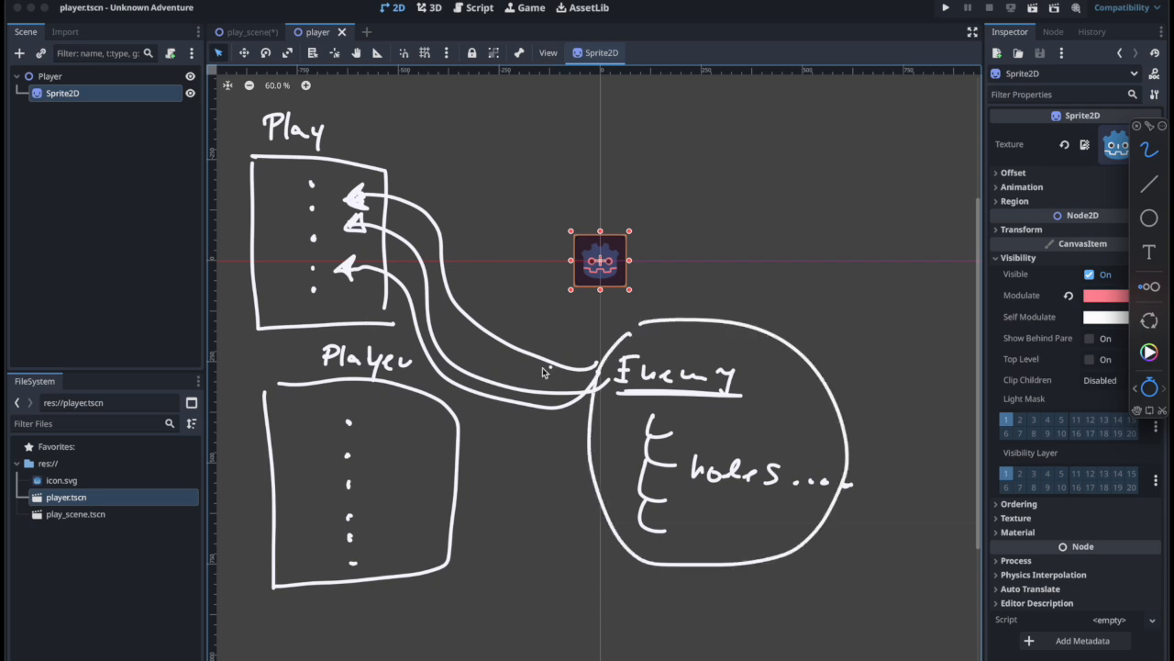
Step: Outline the dots in the Play box, undo that outline, and clear the annotation sketch from the screen
mouse_move(302, 167)
left_mouse_down()
mouse_move(340, 185)
mouse_move(321, 162)
left_mouse_up()
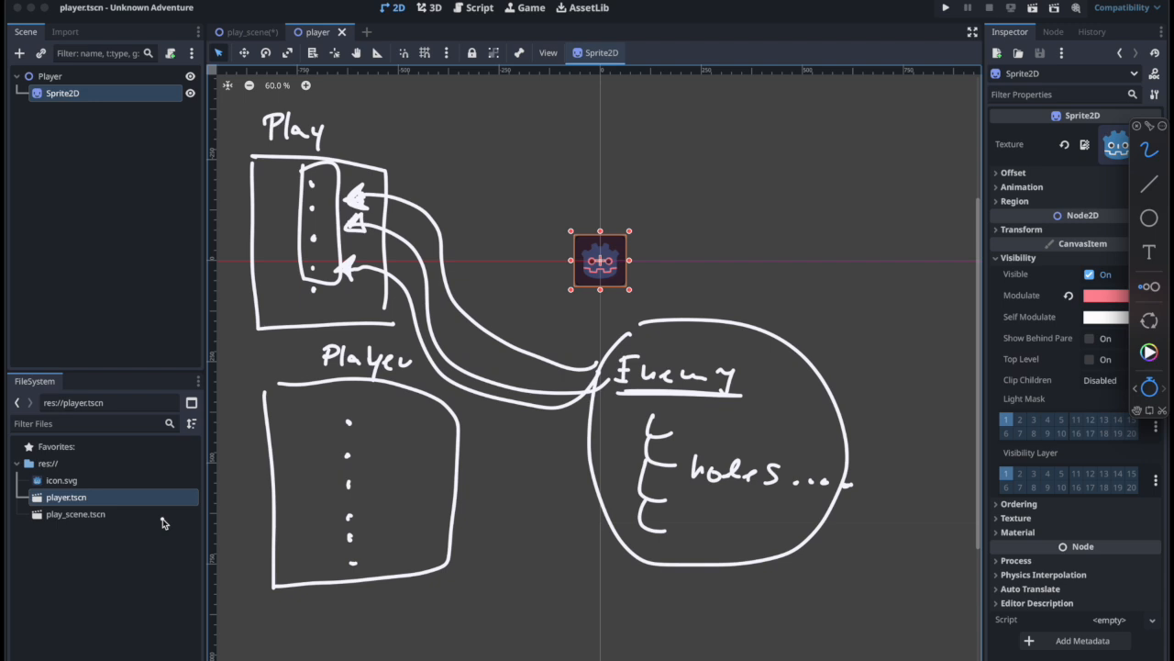
key("ctrl+z")
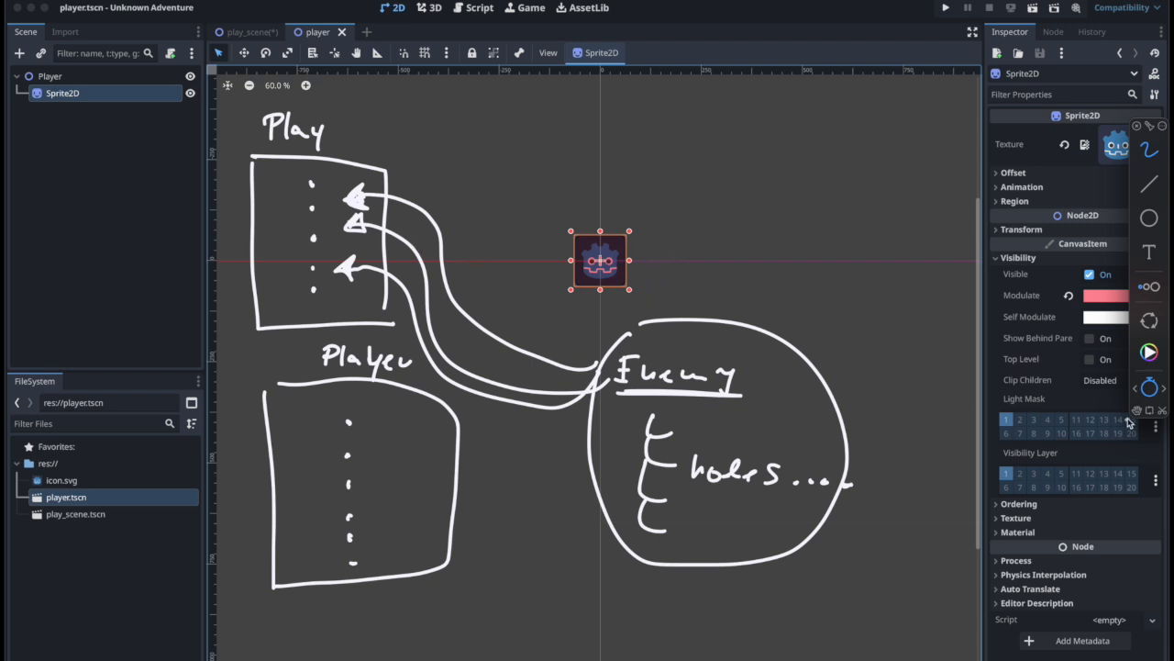
left_click(1162, 411)
mouse_move(241, 96)
left_mouse_down()
mouse_move(271, 160)
mouse_move(706, 552)
left_mouse_up()
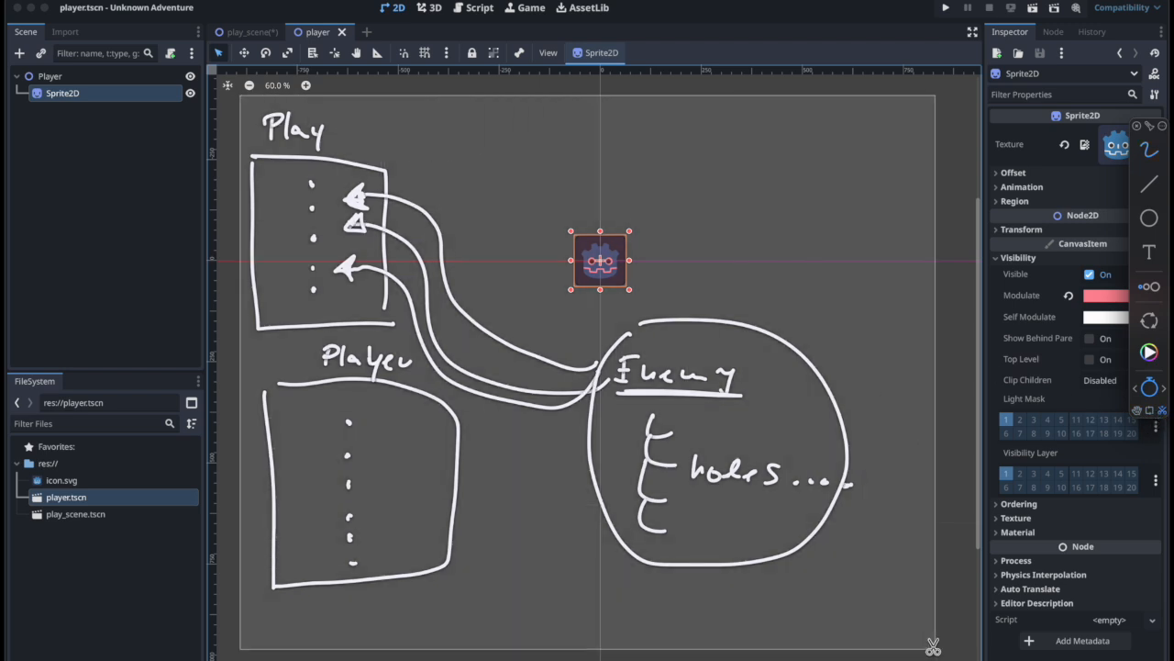
left_click(927, 638)
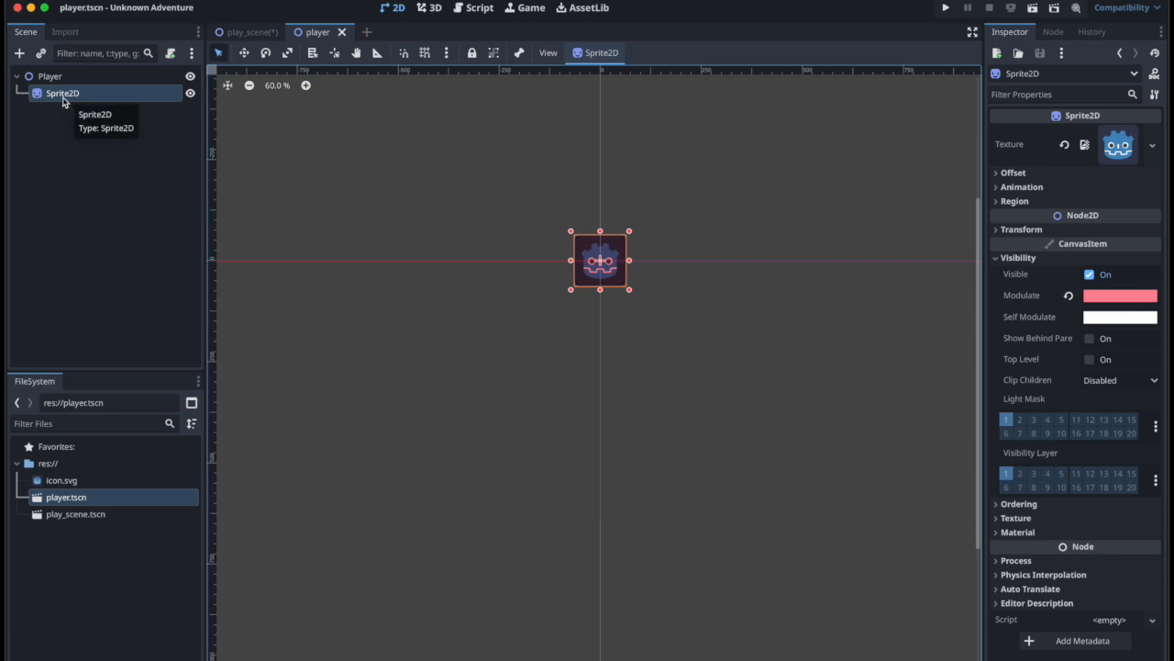
Step: Examine the Player's sprite up close and clear the current selection
scroll(595, 247, "up", 10)
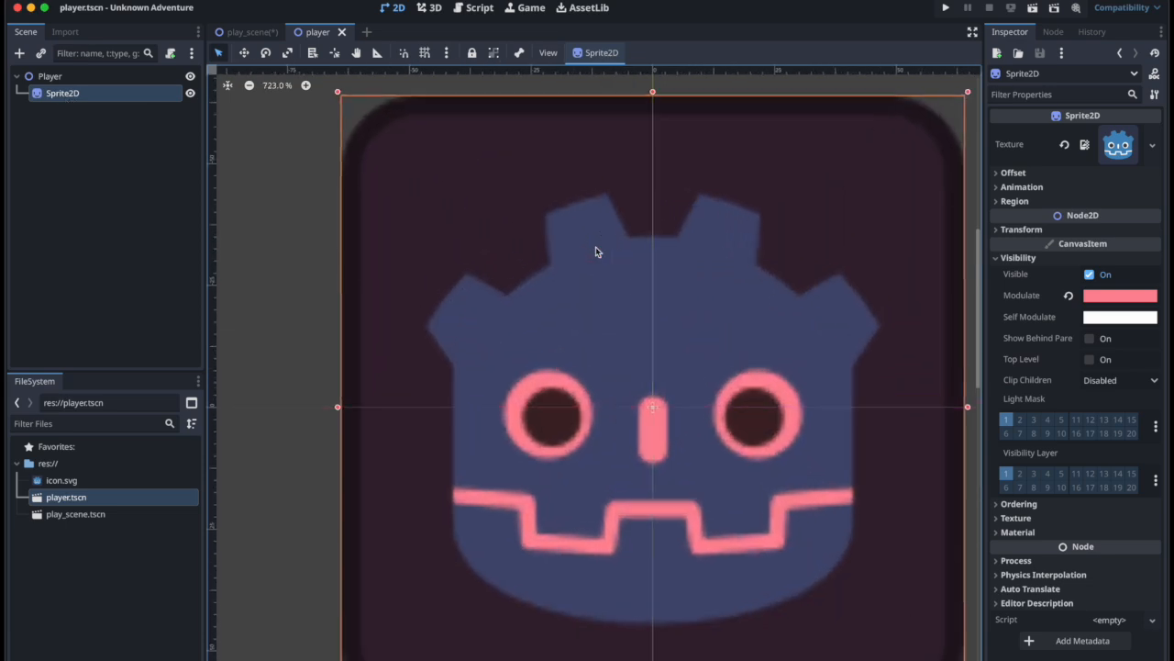
scroll(596, 252, "down", 5)
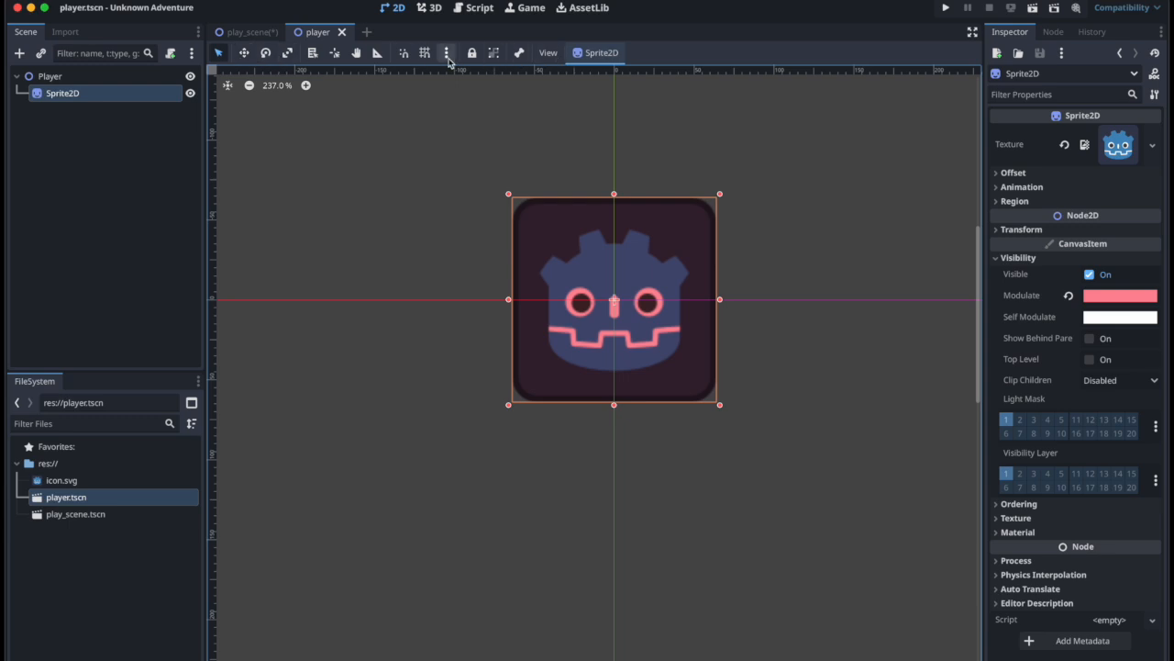
left_click_drag(328, 165, 395, 107)
left_click(395, 104)
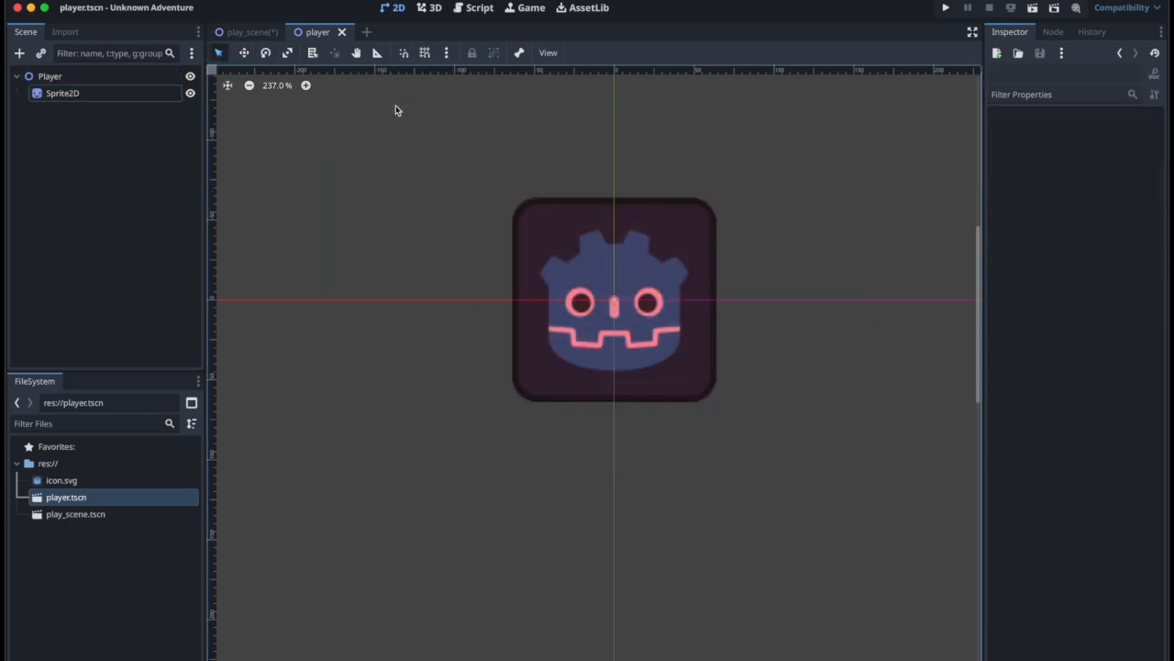
Step: Switch to the Move tool and examine the Player in the 2D viewport at near and far zoom
left_click(246, 55)
scroll(605, 264, "down", 2)
left_click_drag(482, 260, 657, 214)
scroll(656, 214, "down", 8)
scroll(624, 250, "down", 10)
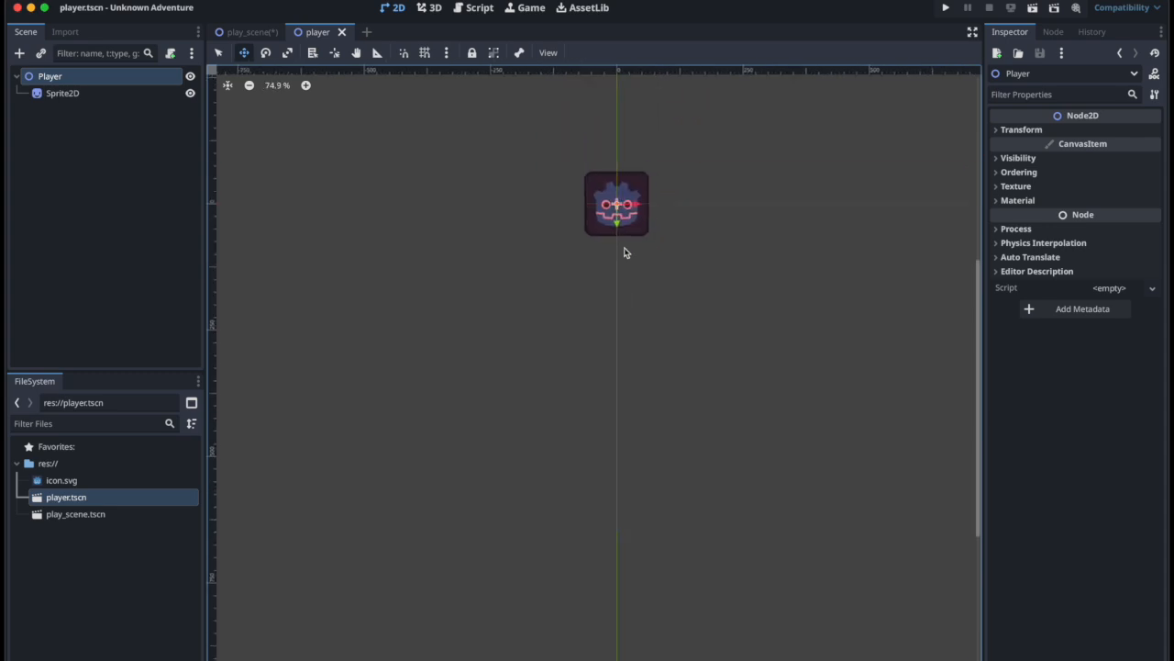
scroll(647, 242, "up", 8)
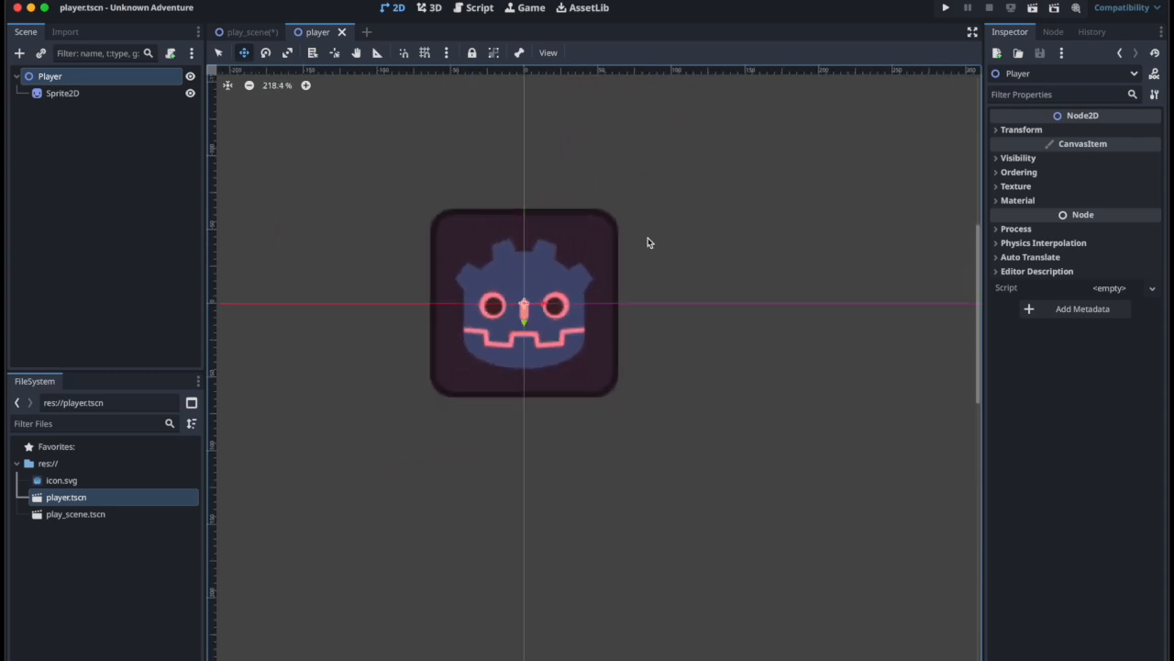
scroll(516, 336, "up", 12)
scroll(512, 341, "down", 18)
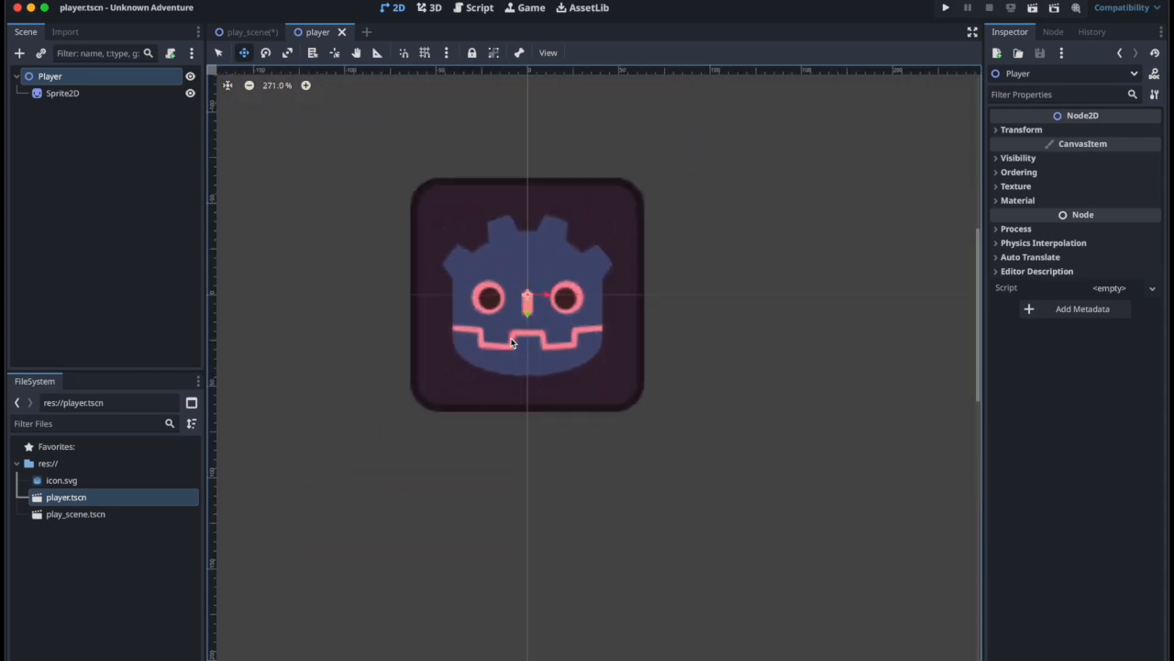
scroll(512, 342, "down", 6)
scroll(513, 342, "up", 8)
scroll(513, 342, "down", 4)
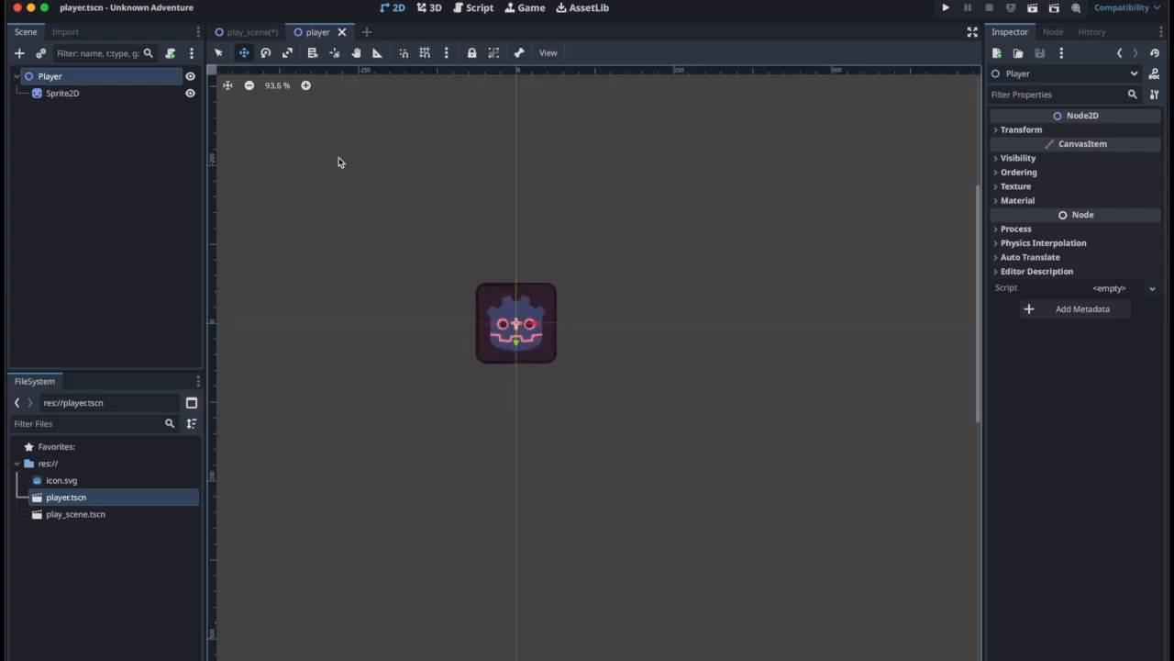
Step: Move the Player node freely around the canvas with the Move tool
left_click(244, 53)
left_click_drag(538, 328, 423, 310)
left_click_drag(328, 185, 465, 194)
Step: Box-select the Player and Sprite2D nodes together and move them a short distance with the Move tool
left_click(226, 58)
left_click_drag(335, 156, 723, 387)
left_click(244, 53)
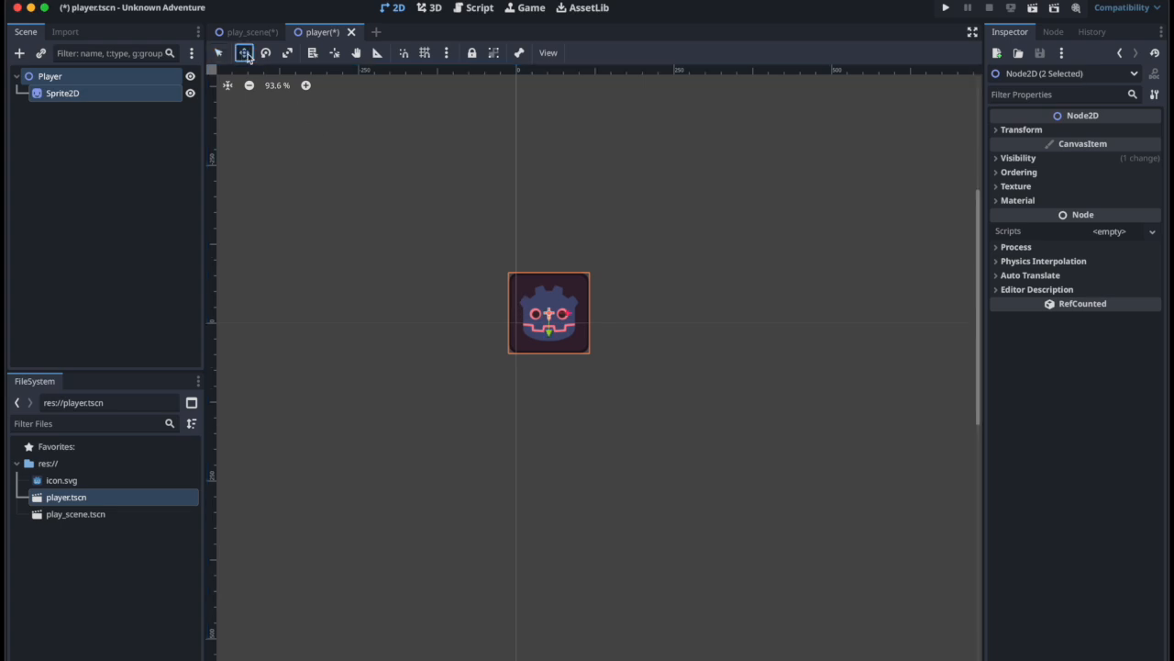
left_click_drag(551, 316, 522, 308)
Step: Reset the Player root node's Transform position to x 0 and y 0
left_click(142, 95)
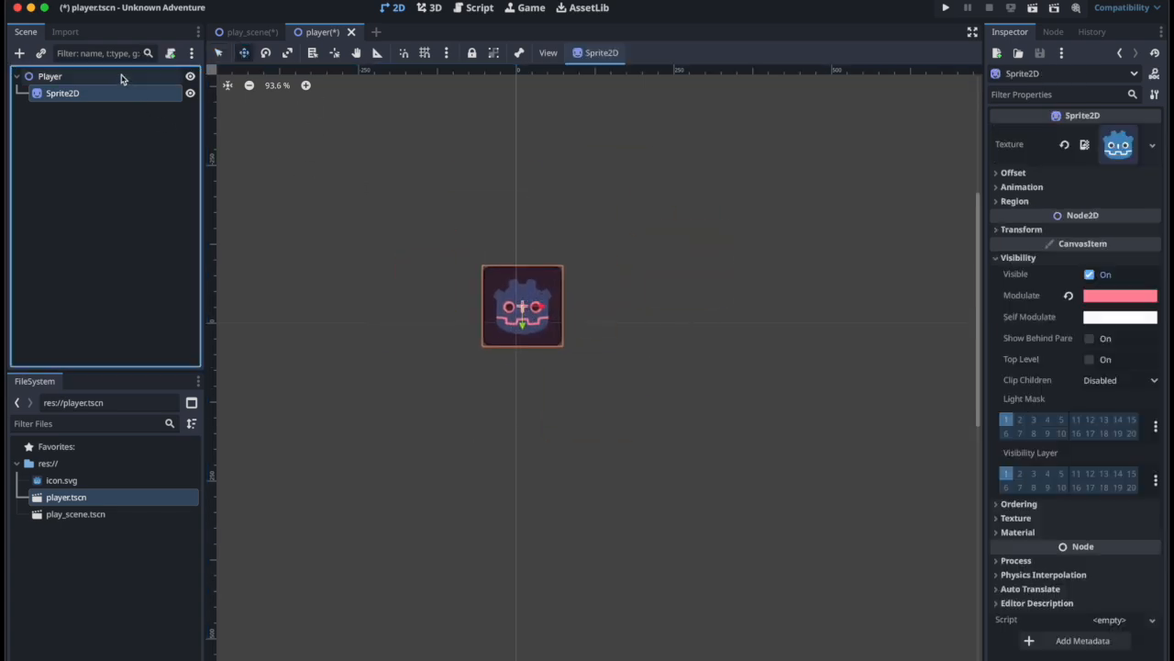
left_click(122, 78)
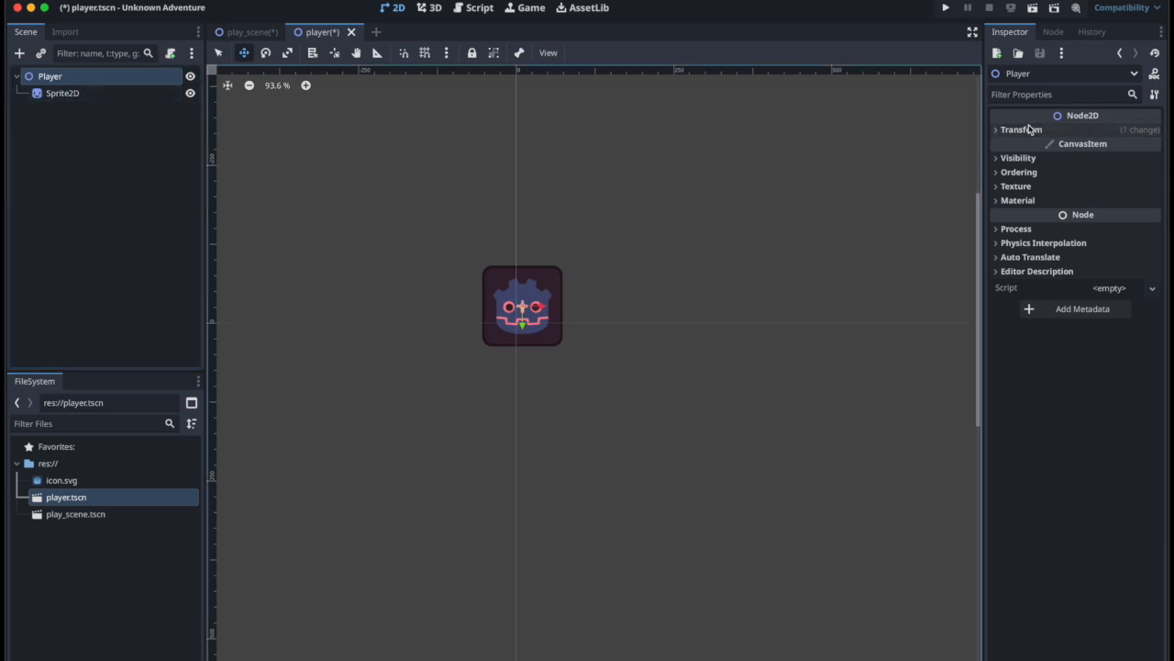
left_click(1021, 130)
left_click(1110, 147)
type("0")
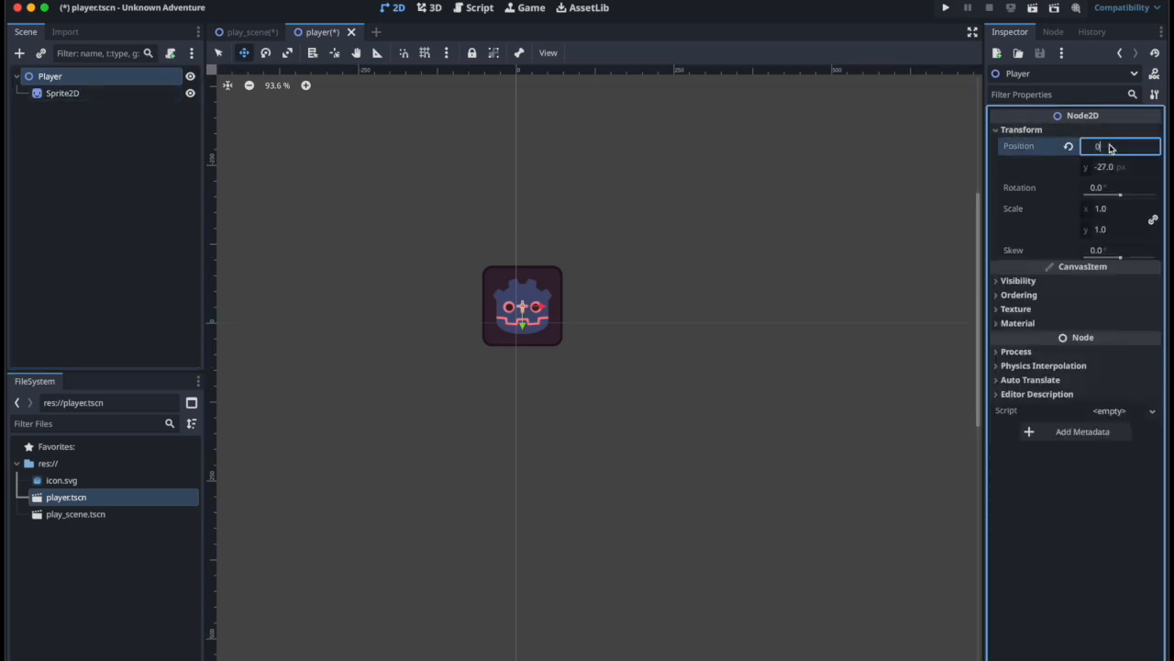
key("Return")
left_click(1111, 168)
type("0")
key("Return")
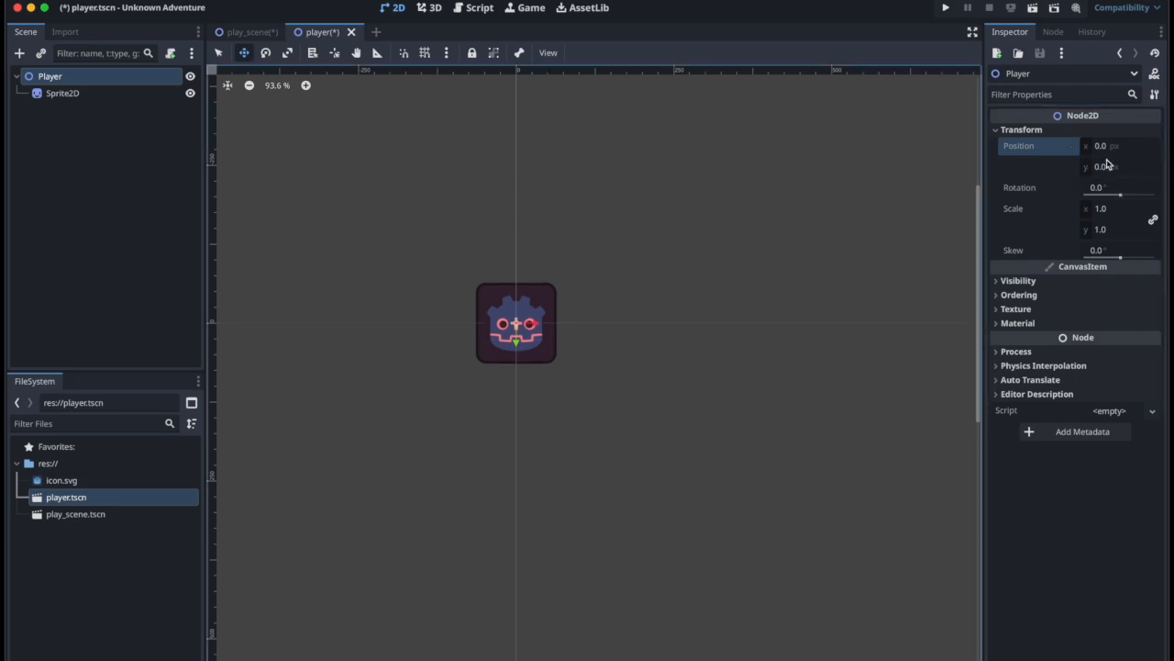
Step: Try moving only the Sprite2D child away from the Player's origin, and undo the move
left_click(72, 93)
left_click_drag(515, 326, 473, 349)
key("ctrl+z")
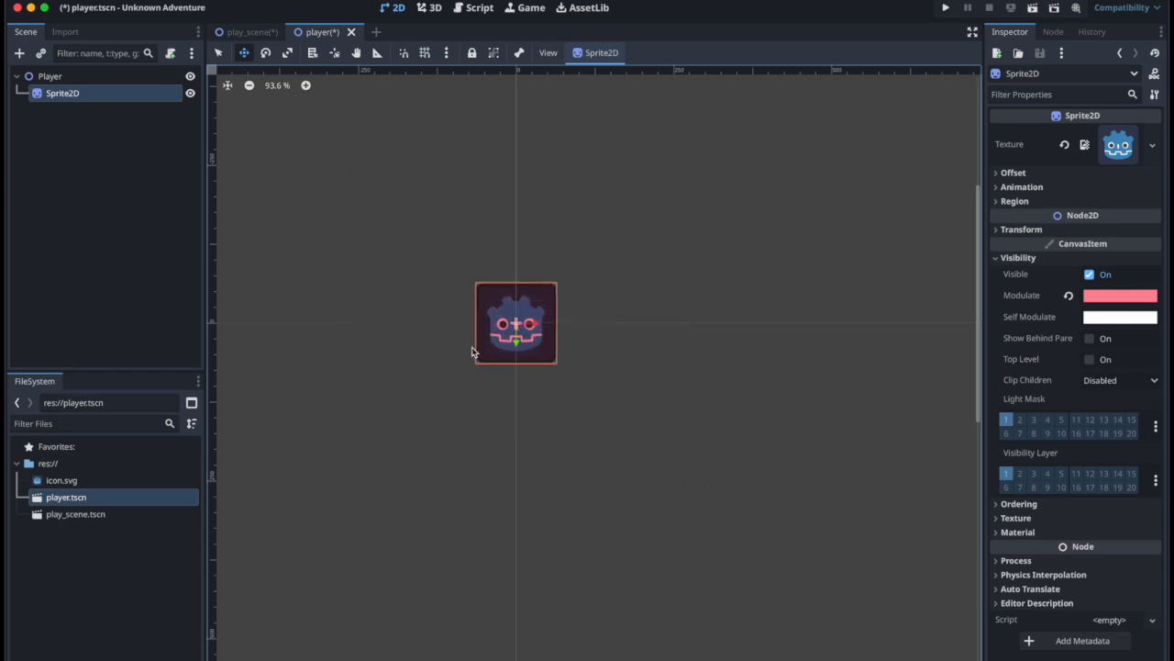
Step: Rotate the Sprite2D counter-clockwise by a little more than a quarter turn with the Rotate tool
left_click(265, 53)
left_click_drag(534, 329, 491, 172)
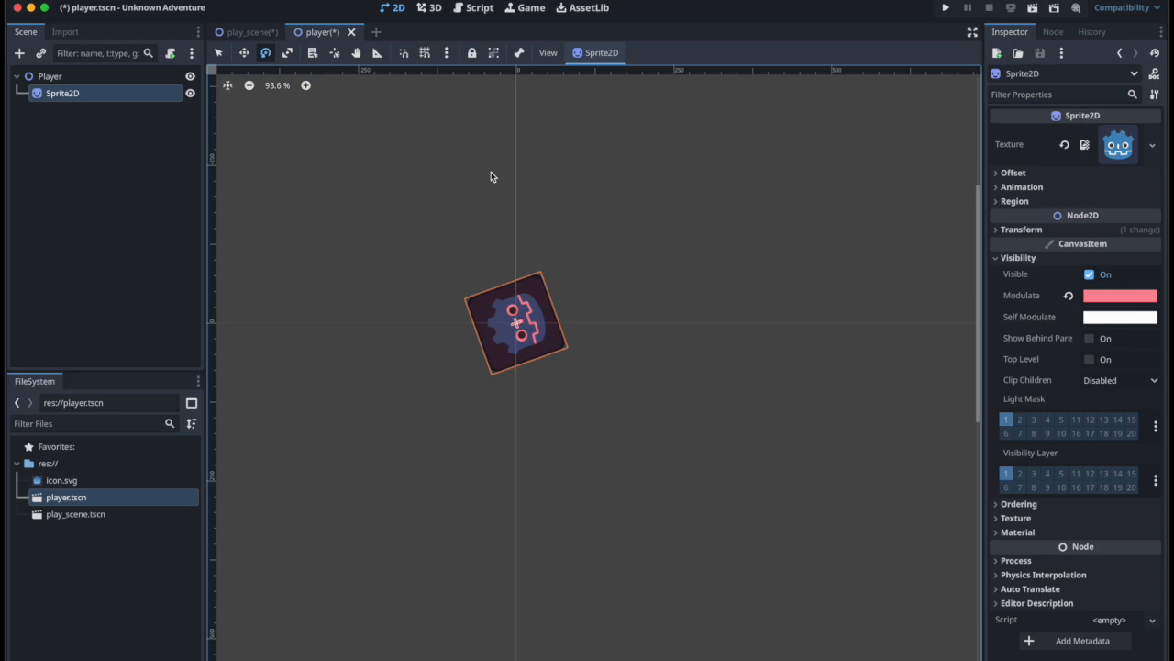
Step: Try scaling the rotated Sprite2D with the Scale tool, and undo the scaling
left_click(288, 53)
left_click_drag(511, 312, 492, 293)
key("ctrl+z")
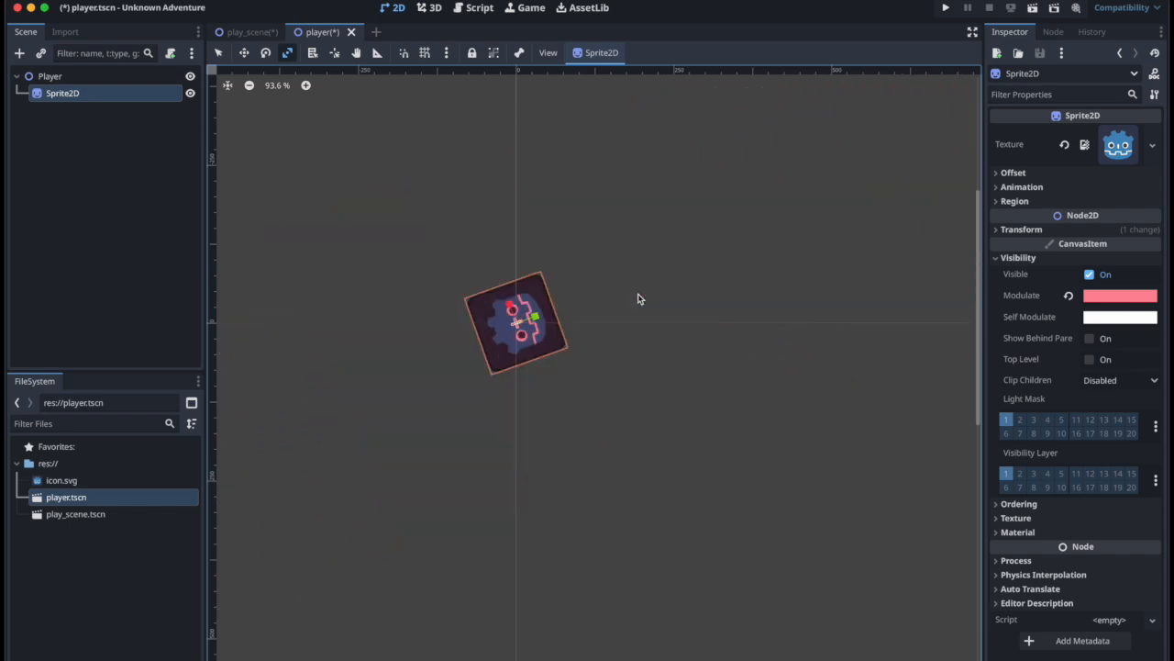
Step: List the selectable nodes under the sprite on the canvas and dismiss the list without choosing one
left_click(312, 53)
left_click(519, 328)
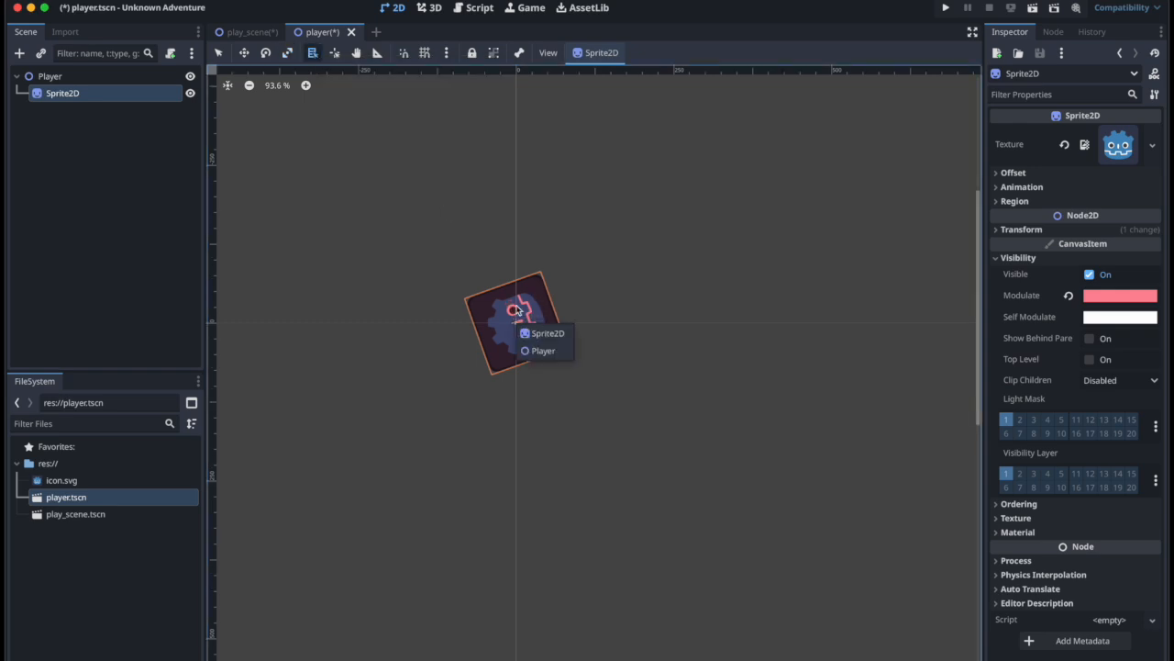
left_click(444, 171)
left_click(318, 58)
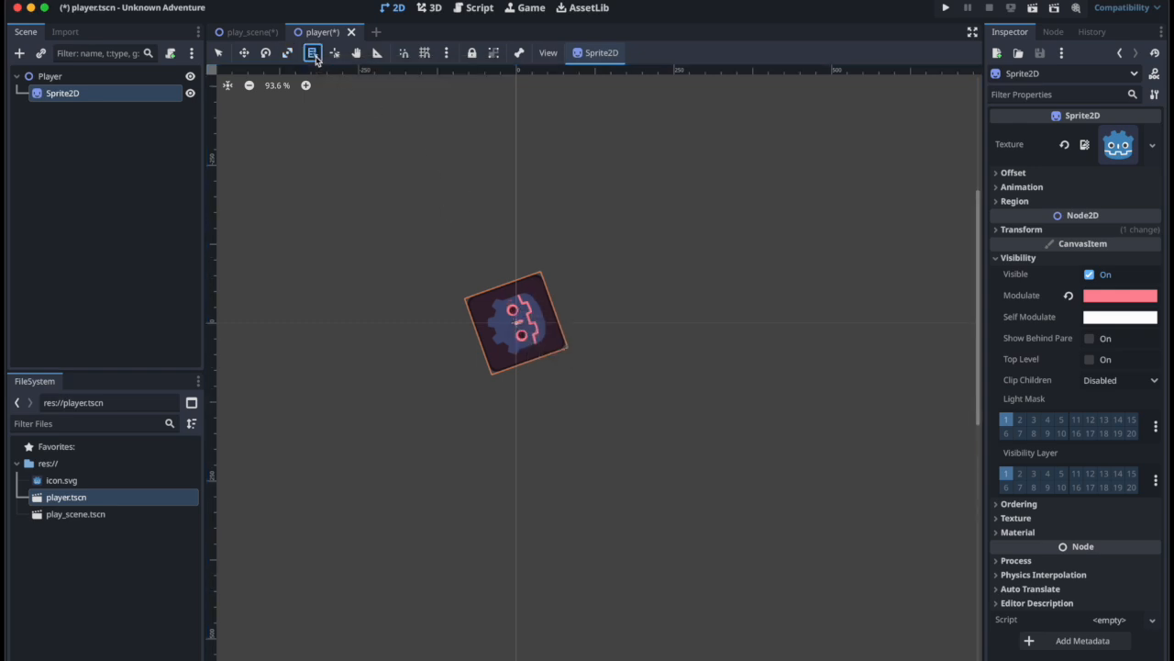
Step: List the nodes stacked at the sprite's centre and dismiss the list without picking one
left_click(524, 320)
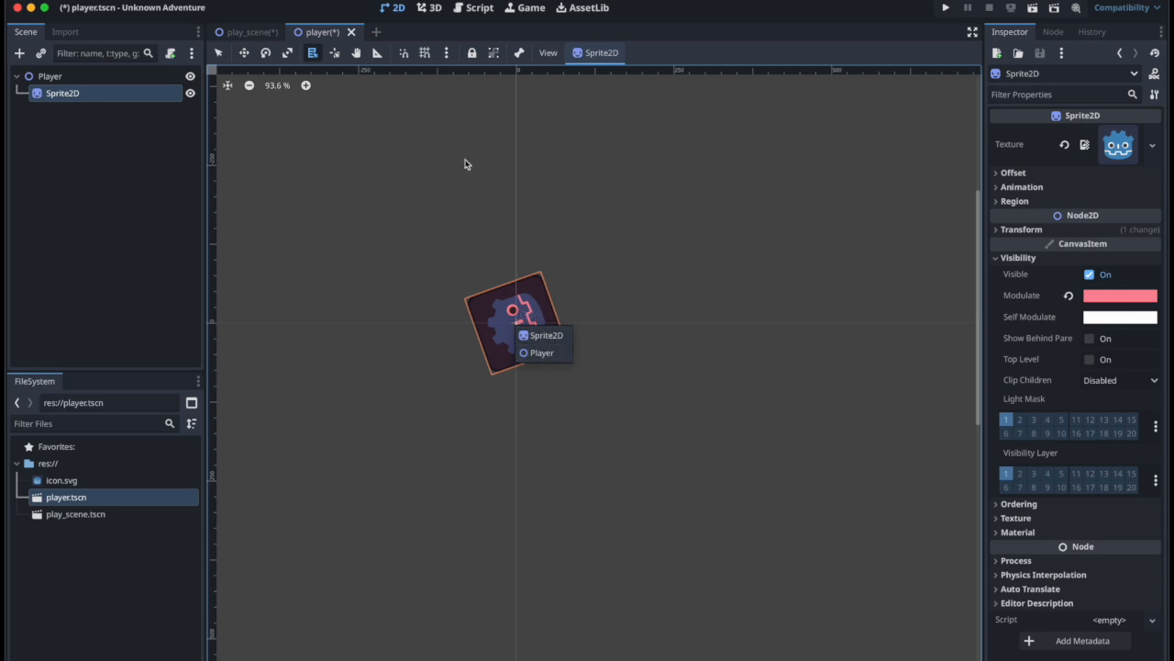
left_click(336, 53)
Step: Shift the Sprite2D's pivot to several spots around the sprite with the pivot tool, ending above and to the left of it
left_click(335, 54)
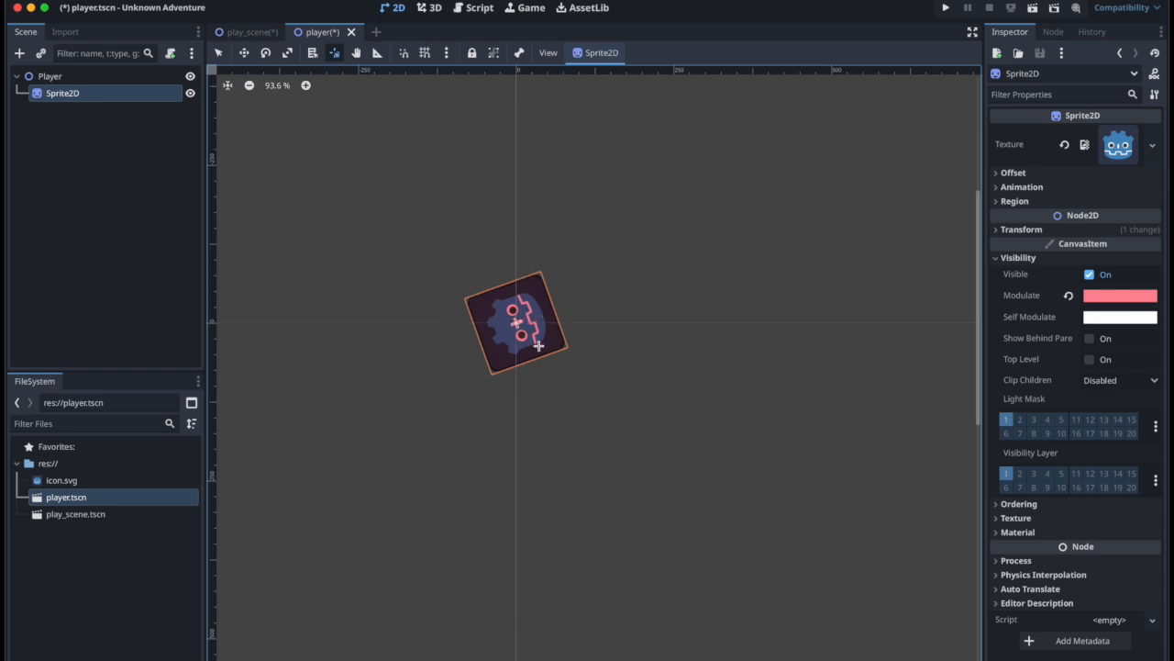
scroll(541, 347, "up", 5)
scroll(540, 347, "down", 3)
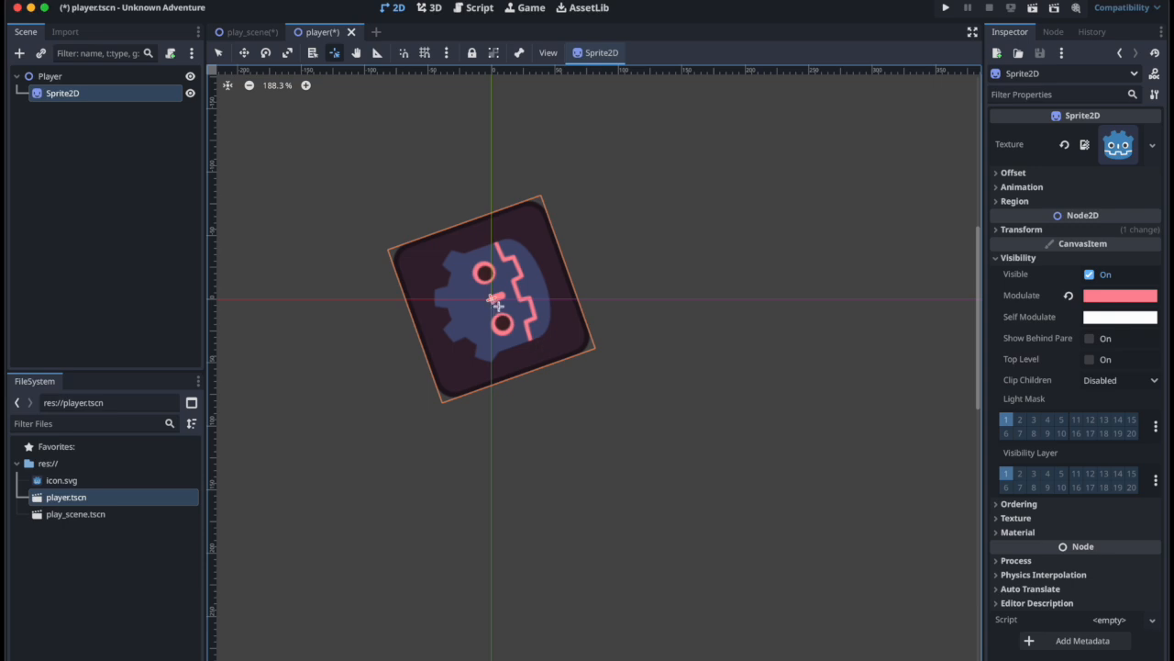
scroll(496, 305, "down", 3)
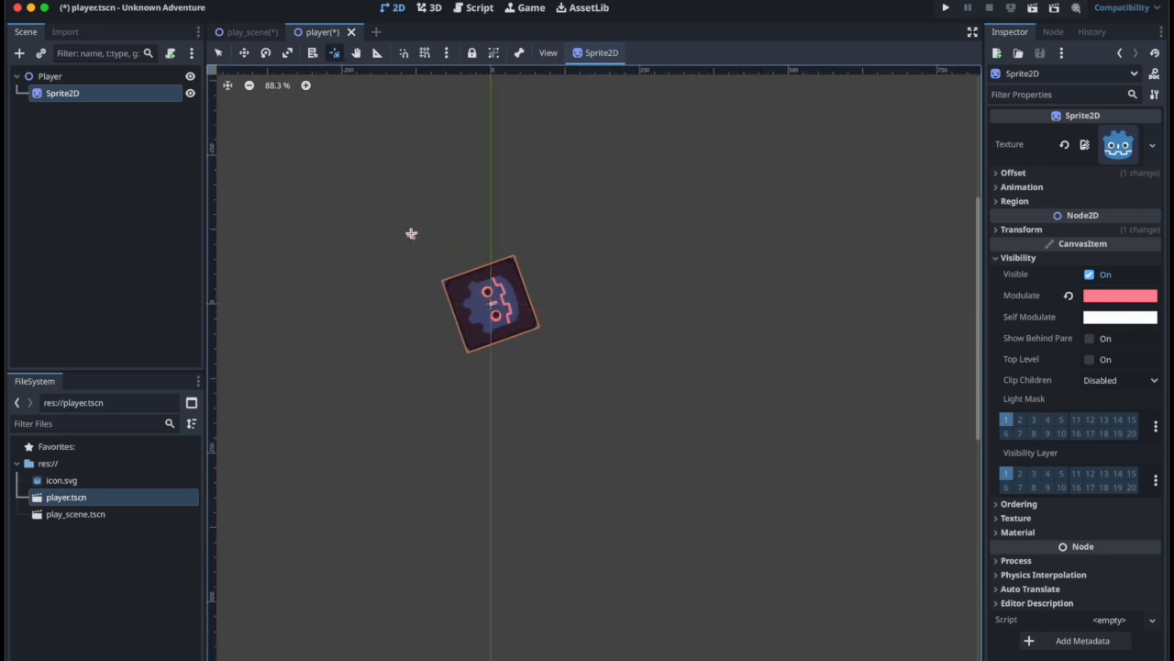
left_click(365, 246)
left_click(402, 180)
left_click(551, 153)
left_click(600, 233)
left_click(569, 392)
left_click_drag(351, 243, 351, 223)
left_click(558, 181)
left_click(566, 419)
left_click(374, 210)
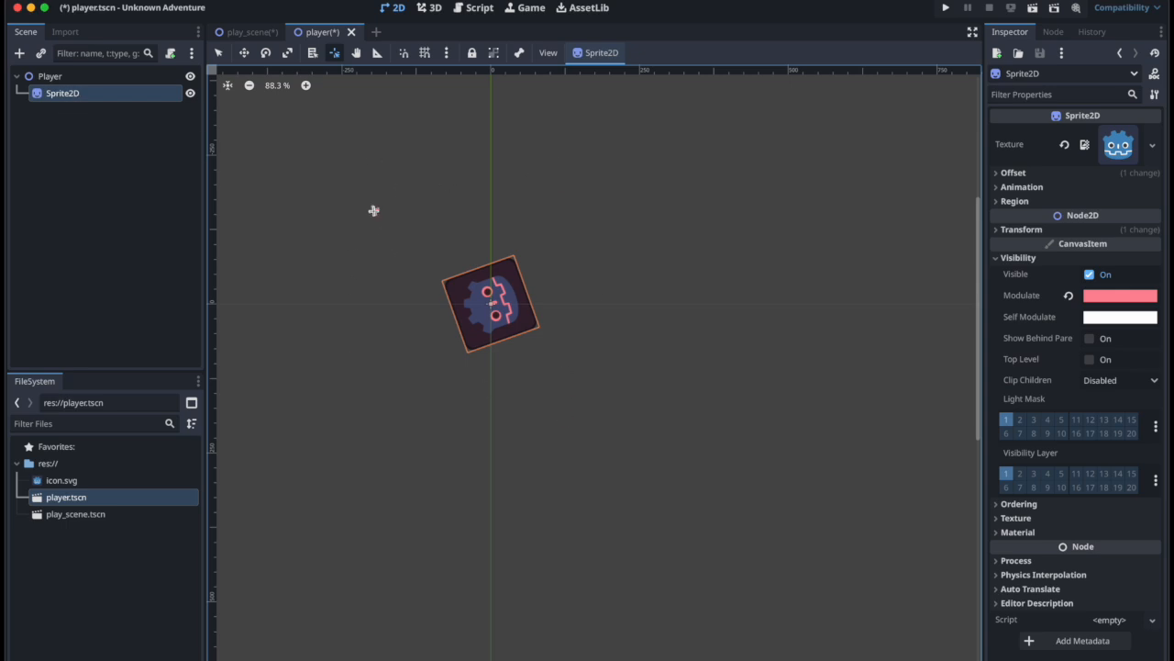
Step: Move the Sprite2D right and back left with the Move tool, ending slightly left of the scene origin
left_click(244, 54)
mouse_move(389, 211)
left_mouse_down()
mouse_move(438, 186)
mouse_move(407, 168)
mouse_move(432, 246)
mouse_move(452, 153)
mouse_move(388, 247)
mouse_move(410, 216)
left_mouse_up()
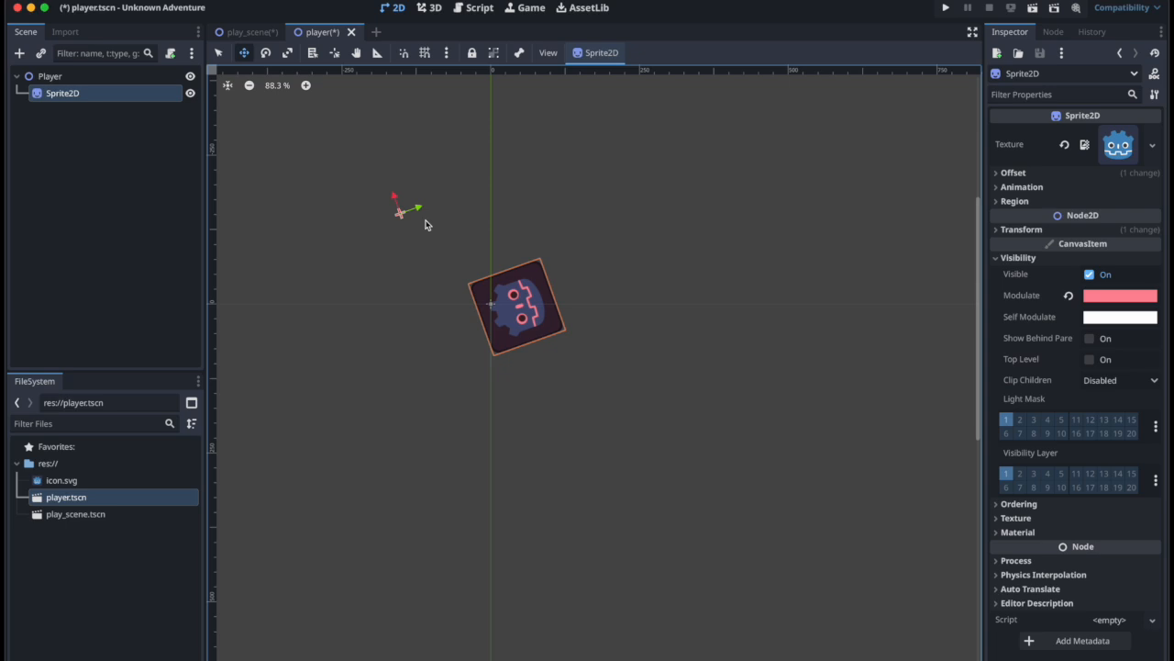
left_click_drag(400, 212, 363, 225)
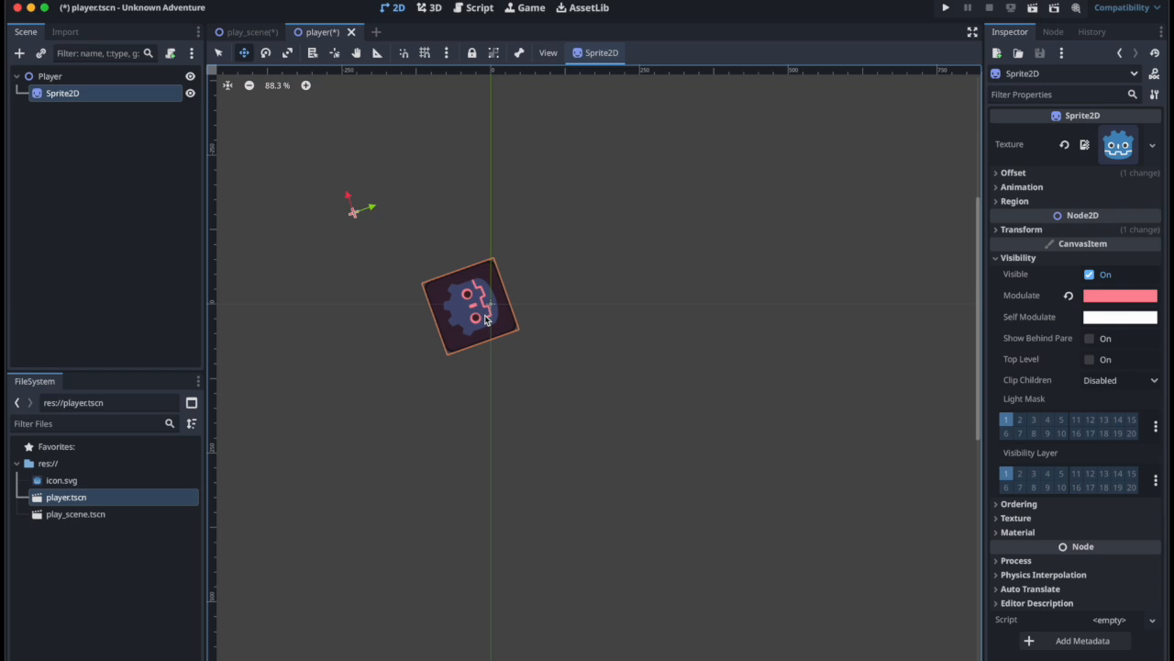
Step: Rotate the Sprite2D around its displaced pivot until the face stands nearly upright, below and to the left of the pivot
left_click(266, 53)
mouse_move(355, 212)
left_mouse_down()
mouse_move(392, 235)
mouse_move(388, 192)
mouse_move(351, 173)
mouse_move(306, 189)
mouse_move(296, 144)
mouse_move(351, 271)
mouse_move(385, 218)
mouse_move(352, 194)
left_mouse_up()
scroll(353, 194, "left", 3)
scroll(367, 209, "up", 2)
left_click_drag(441, 248, 444, 186)
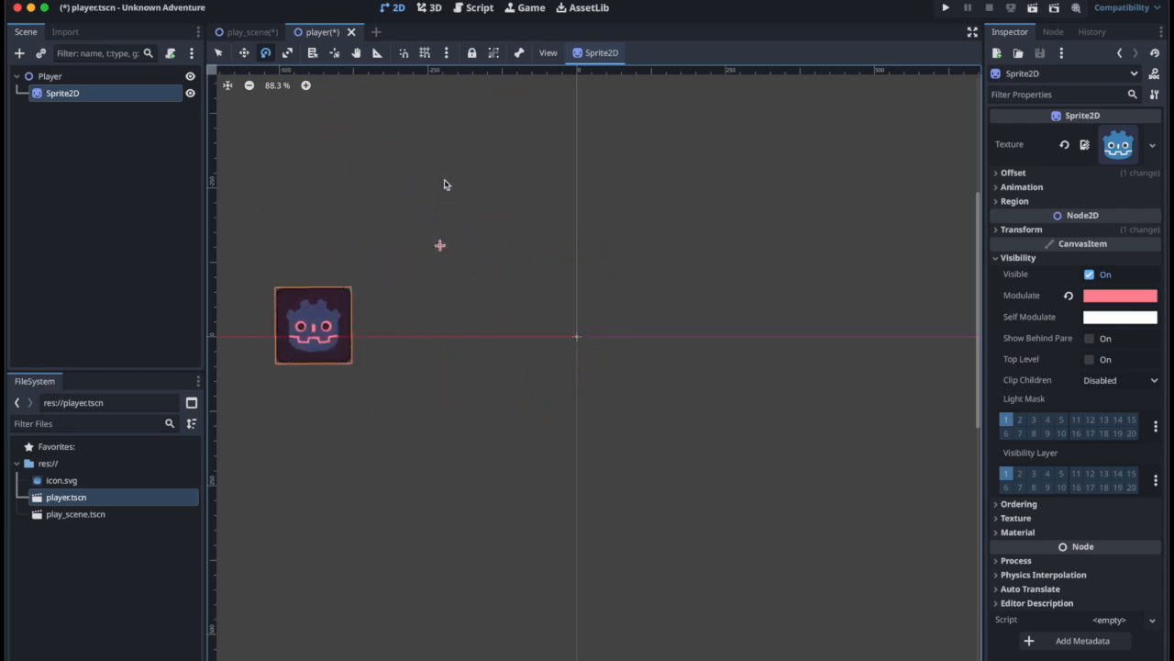
Step: Sketch freehand annotation marks around the displaced pivot with the screen annotation tool, undo them and leave the tool
key("super+shift+a")
mouse_move(312, 167)
left_mouse_down()
mouse_move(288, 230)
mouse_move(323, 152)
left_mouse_up()
mouse_move(468, 129)
left_mouse_down()
mouse_move(459, 181)
mouse_move(473, 126)
left_mouse_up()
mouse_move(569, 230)
left_mouse_down()
mouse_move(597, 269)
mouse_move(564, 231)
left_mouse_up()
mouse_move(527, 353)
left_mouse_down()
mouse_move(572, 375)
mouse_move(521, 350)
left_mouse_up()
mouse_move(392, 403)
left_mouse_down()
mouse_move(401, 425)
mouse_move(389, 389)
left_mouse_up()
mouse_move(435, 244)
left_mouse_down()
mouse_move(360, 217)
mouse_move(550, 385)
mouse_move(372, 182)
left_mouse_up()
key("super+z")
key("super+z")
key("super+z")
key("super+z")
key("super+z")
key("super+z")
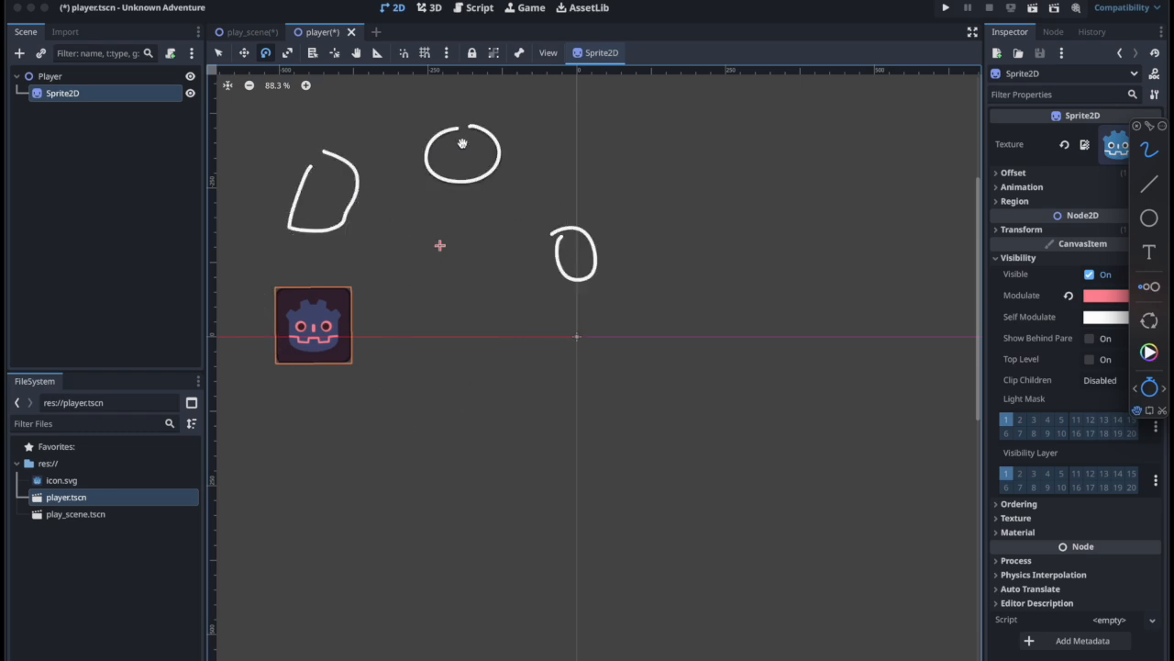
key("Escape")
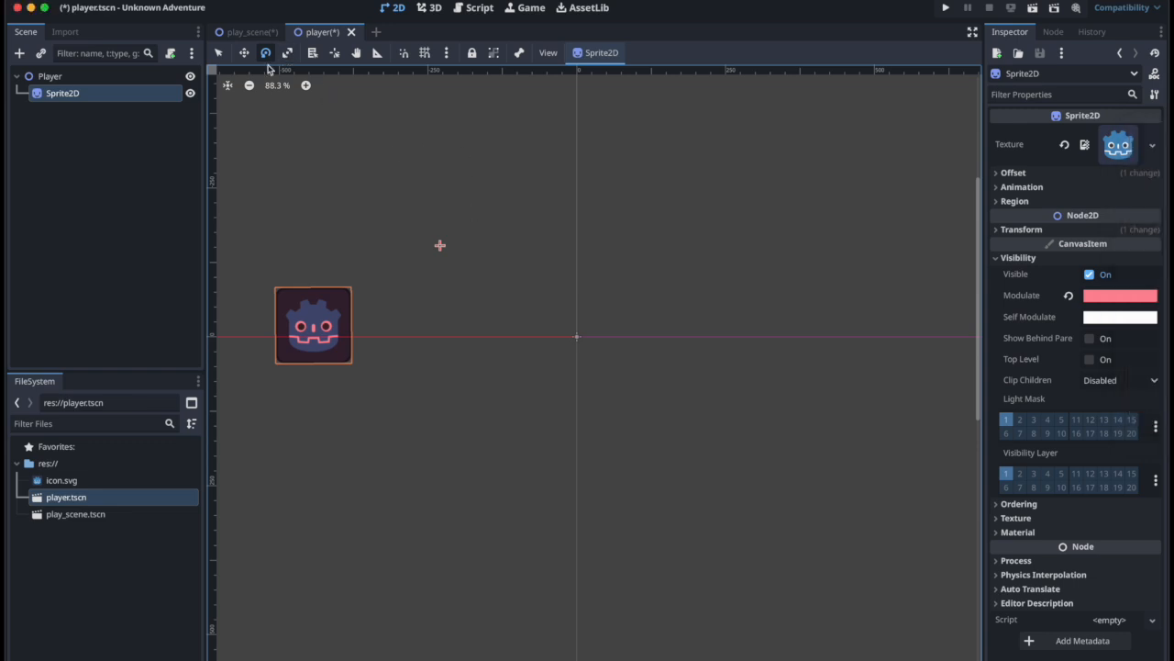
Step: Place the Sprite2D's pivot back on the sprite, just above the nose of the face
left_click(334, 53)
scroll(315, 329, "up", 5)
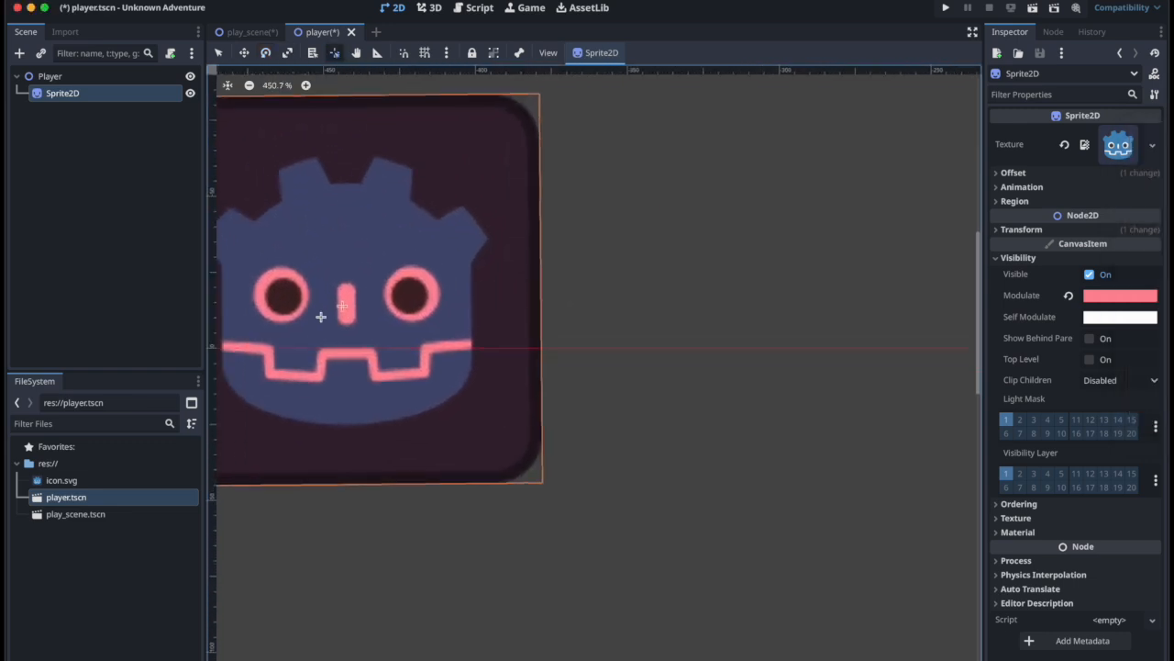
mouse_move(410, 283)
left_mouse_down()
mouse_move(410, 303)
mouse_move(377, 262)
mouse_move(380, 331)
mouse_move(366, 251)
left_mouse_up()
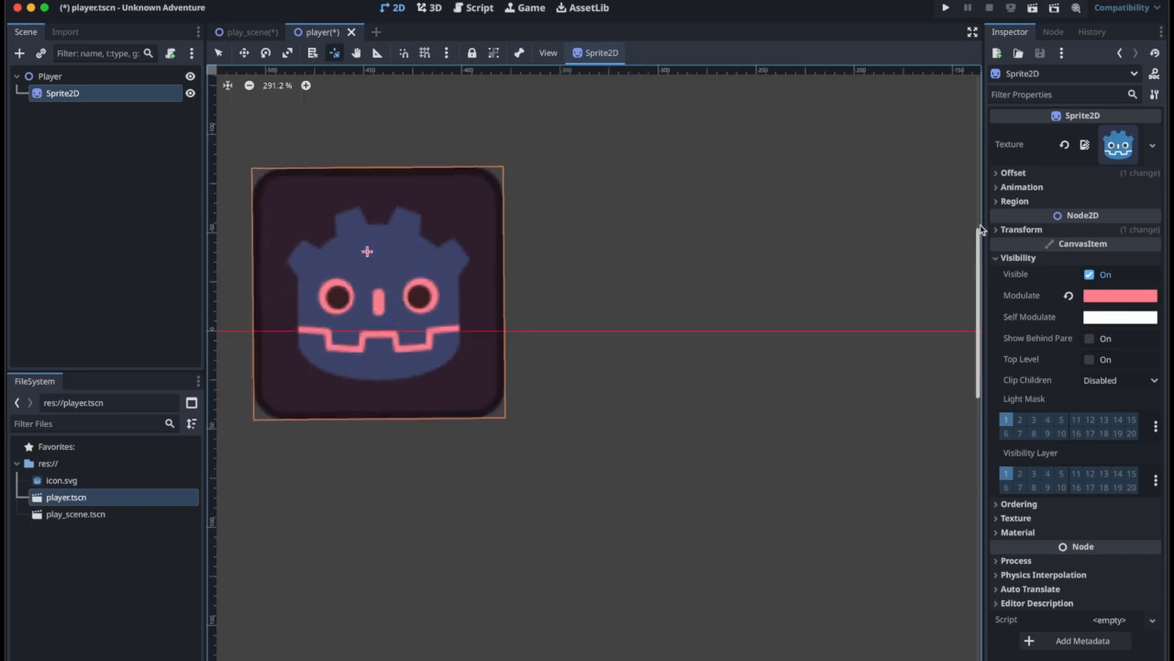
Step: Widen the Inspector and set the Sprite2D's Offset to 0 px in both x and y
left_click_drag(980, 227, 763, 197)
left_click(783, 173)
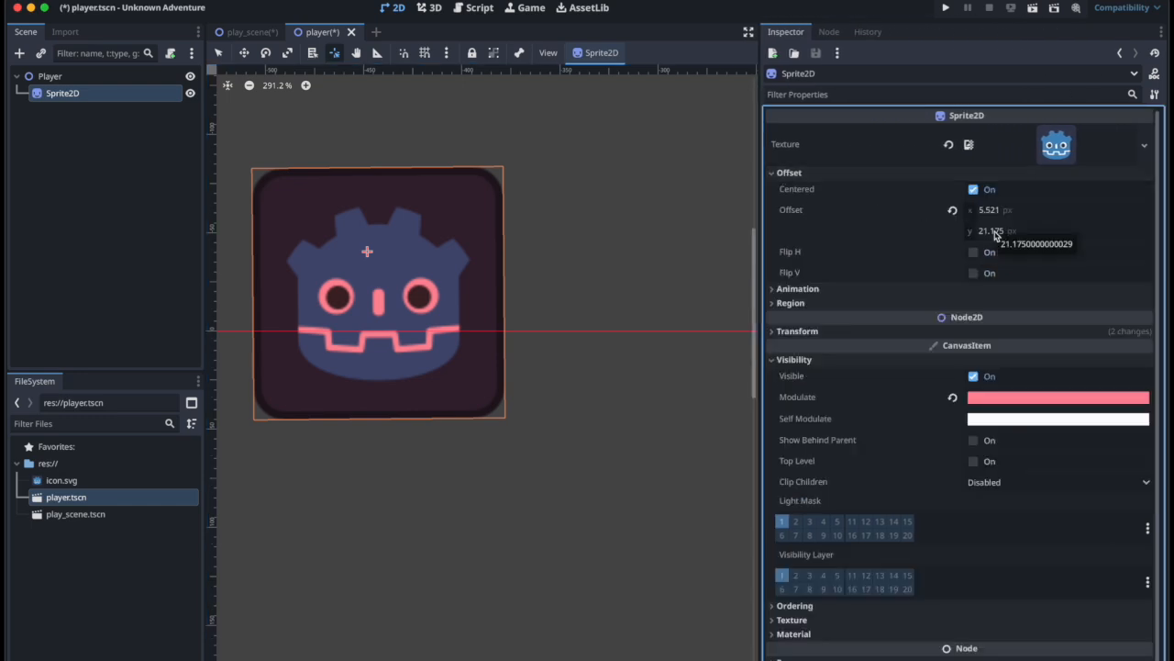
left_click(996, 213)
type("0")
left_click(998, 231)
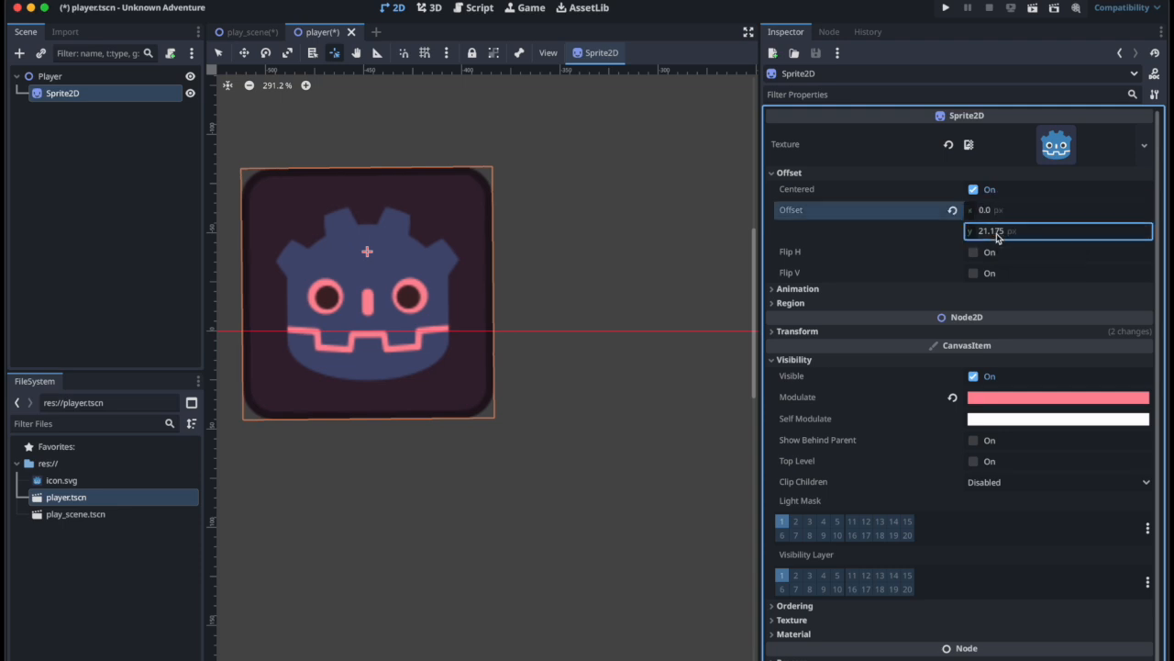
type("0")
key("Return")
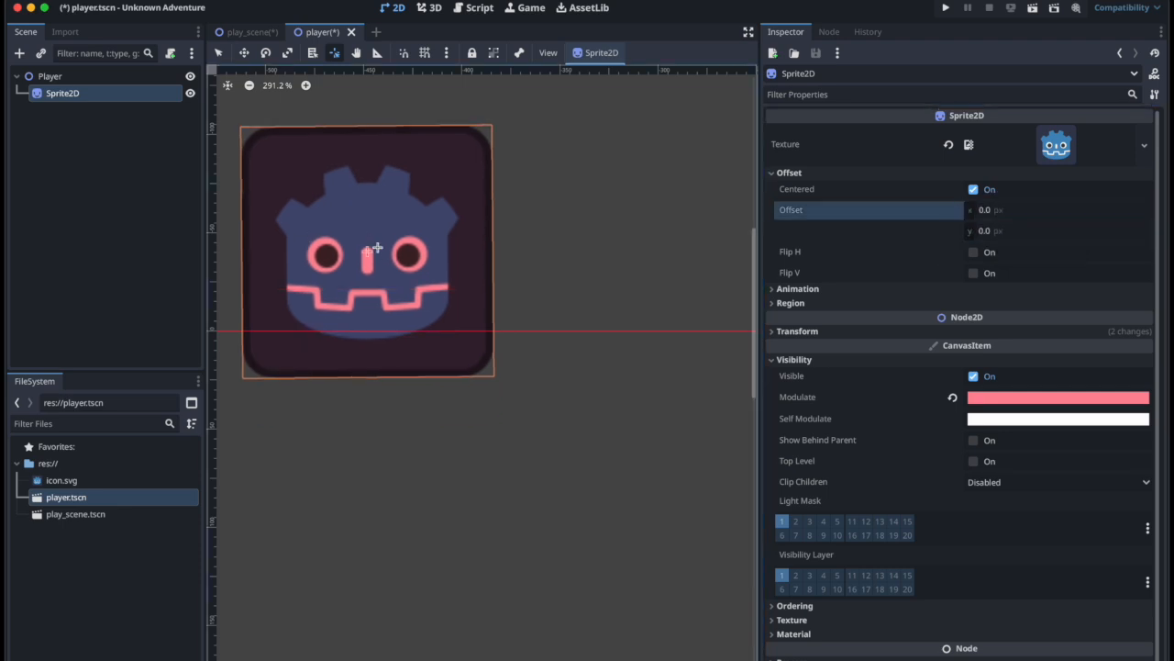
Step: Move the Sprite2D slightly up and to the right, and rotate it about its centred pivot, ending nearly upright
scroll(387, 234, "down", 5)
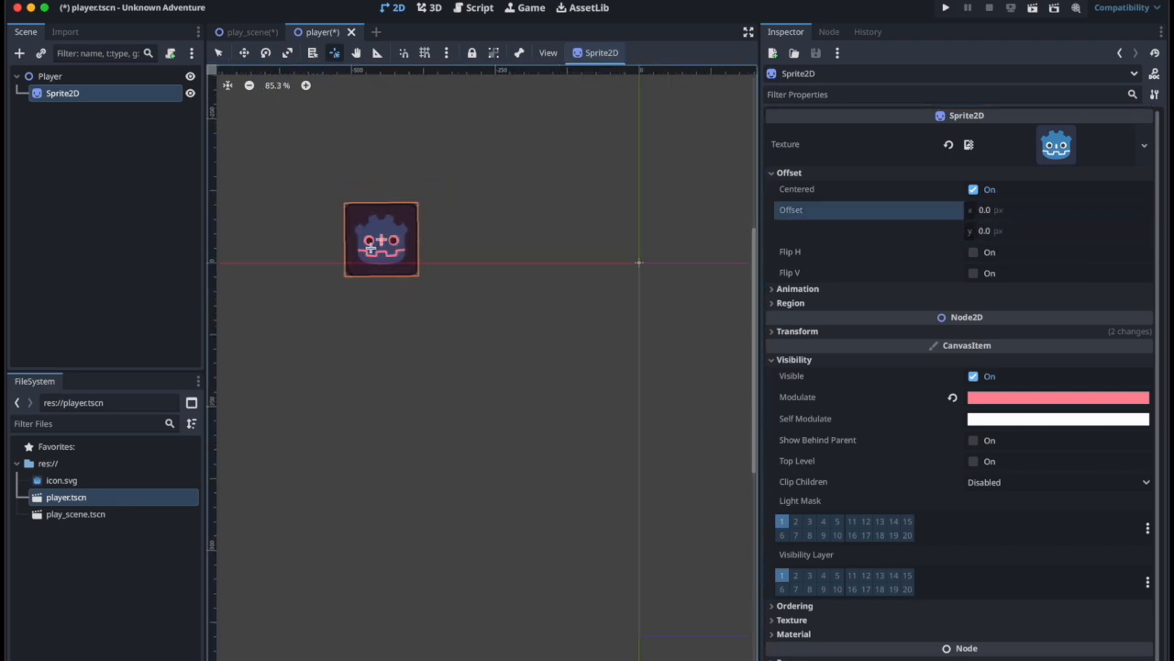
scroll(383, 240, "up", 10)
scroll(367, 241, "down", 7)
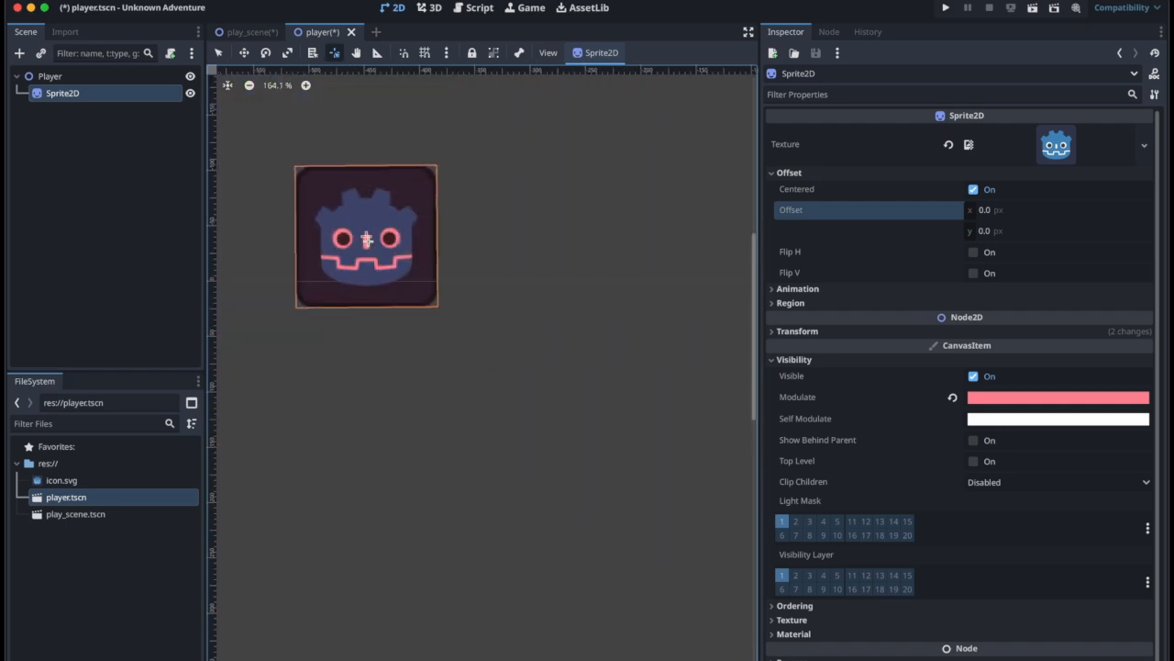
left_click(244, 52)
left_click_drag(366, 240, 420, 208)
left_click(265, 52)
left_click_drag(578, 192, 420, 180)
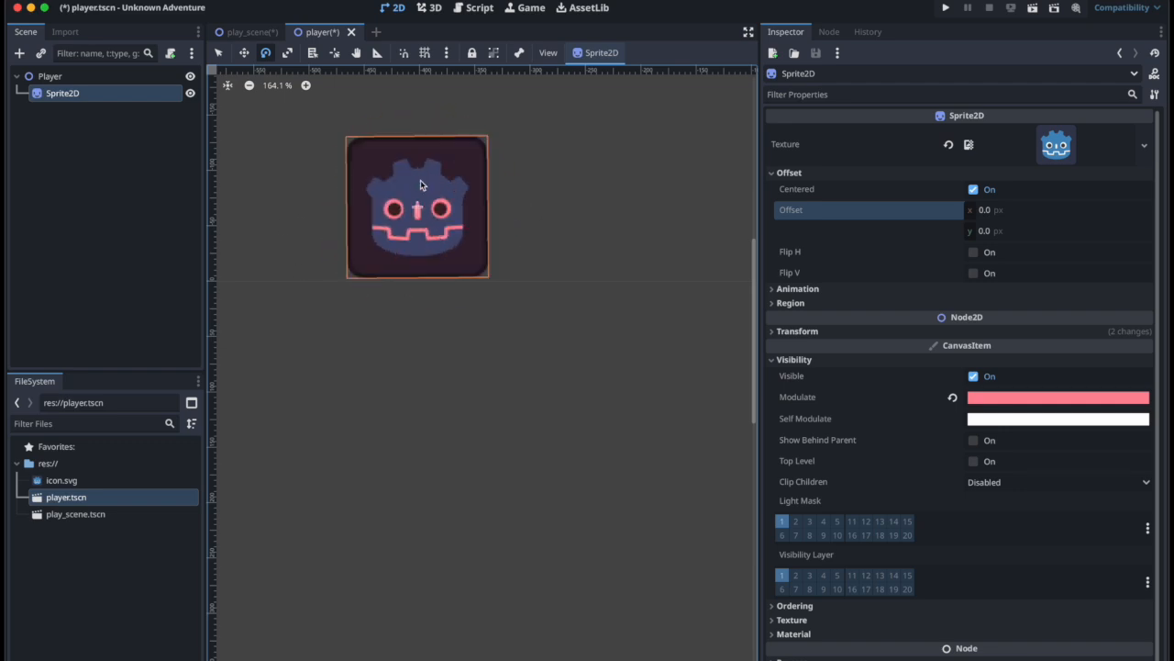
Step: Pan the canvas with the Pan tool, zoom out and activate the Ruler tool
left_click(356, 53)
left_click_drag(405, 172, 396, 386)
scroll(312, 181, "down", 8)
left_click(377, 52)
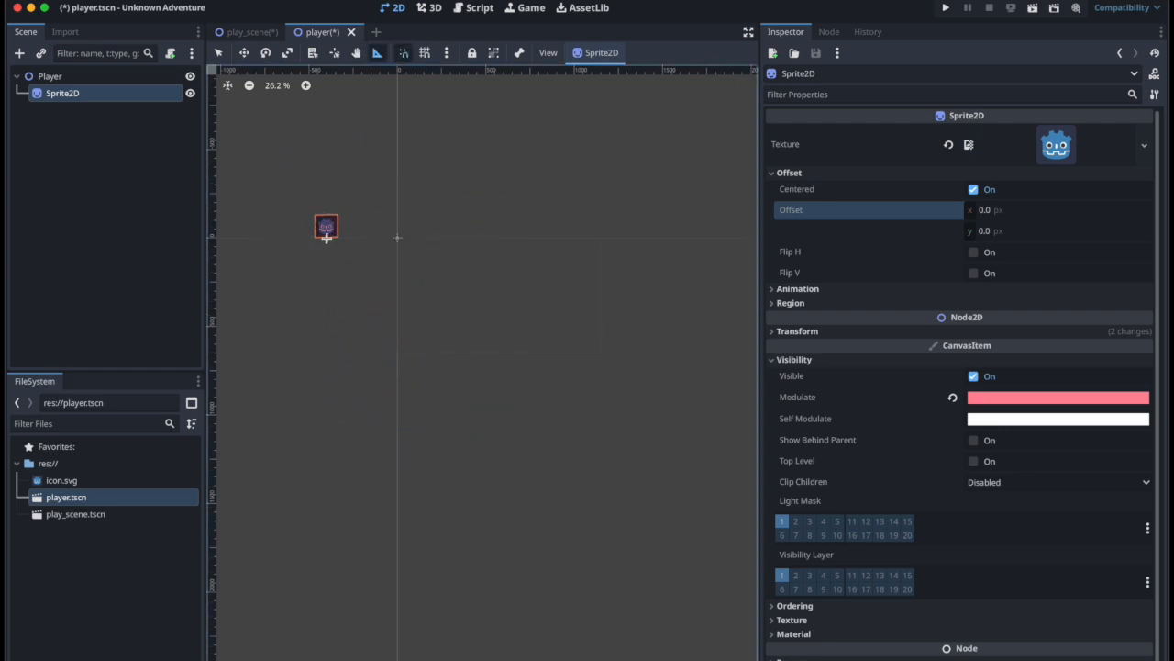
Step: Move the Sprite2D up and to the right with smart and grid snapping enabled, and turn the snapping off
left_click(424, 53)
scroll(354, 128, "up", 4)
scroll(341, 245, "down", 3)
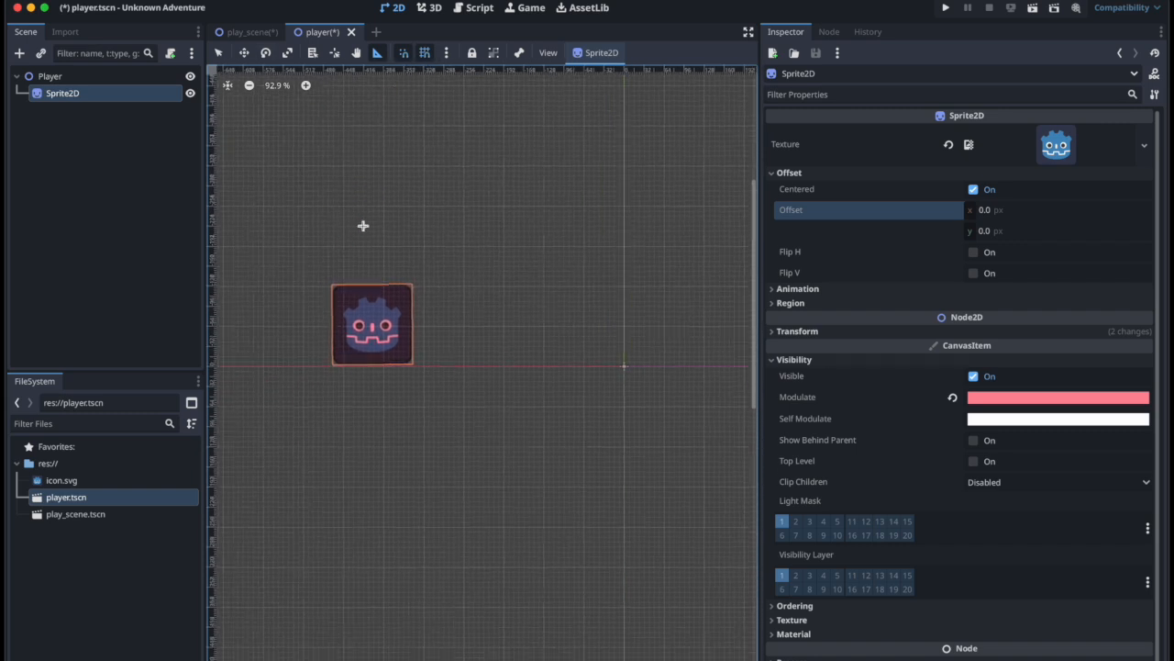
scroll(363, 226, "up", 4)
scroll(364, 225, "down", 2)
left_click(245, 53)
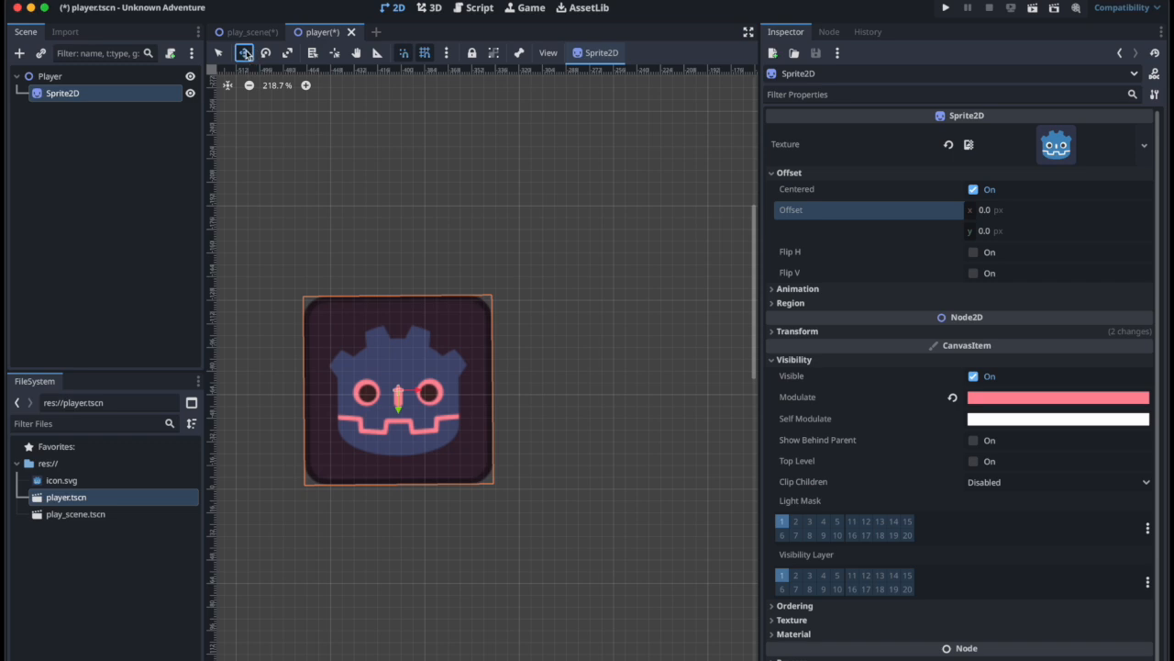
left_click_drag(415, 393, 524, 365)
left_click_drag(510, 418, 435, 313)
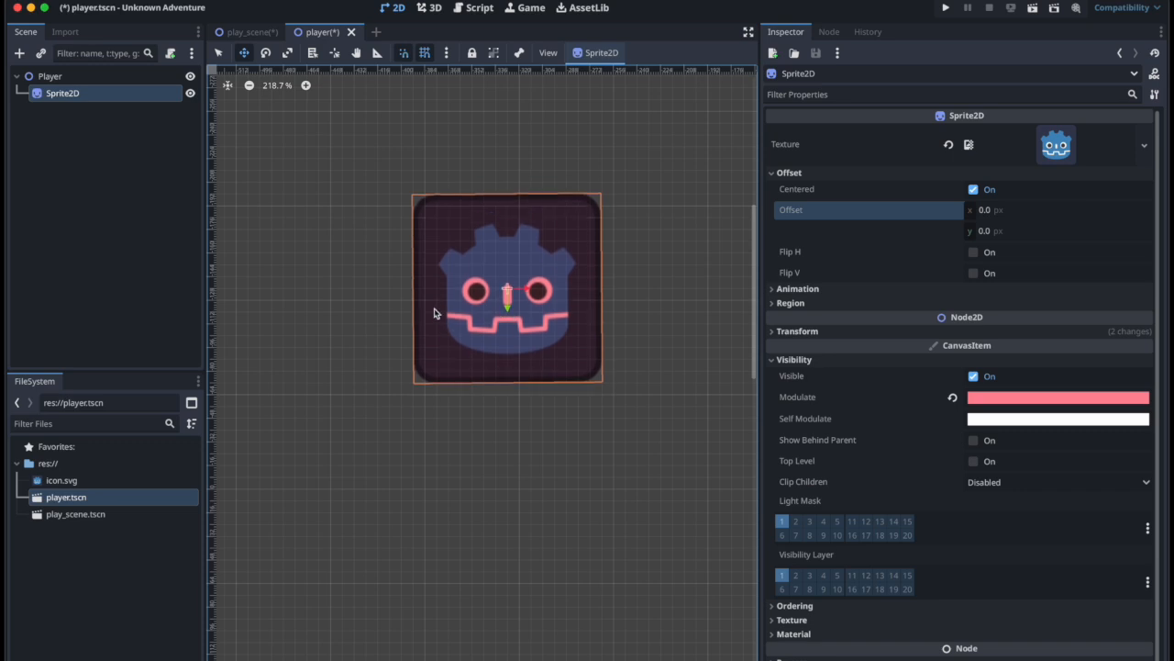
left_click(424, 52)
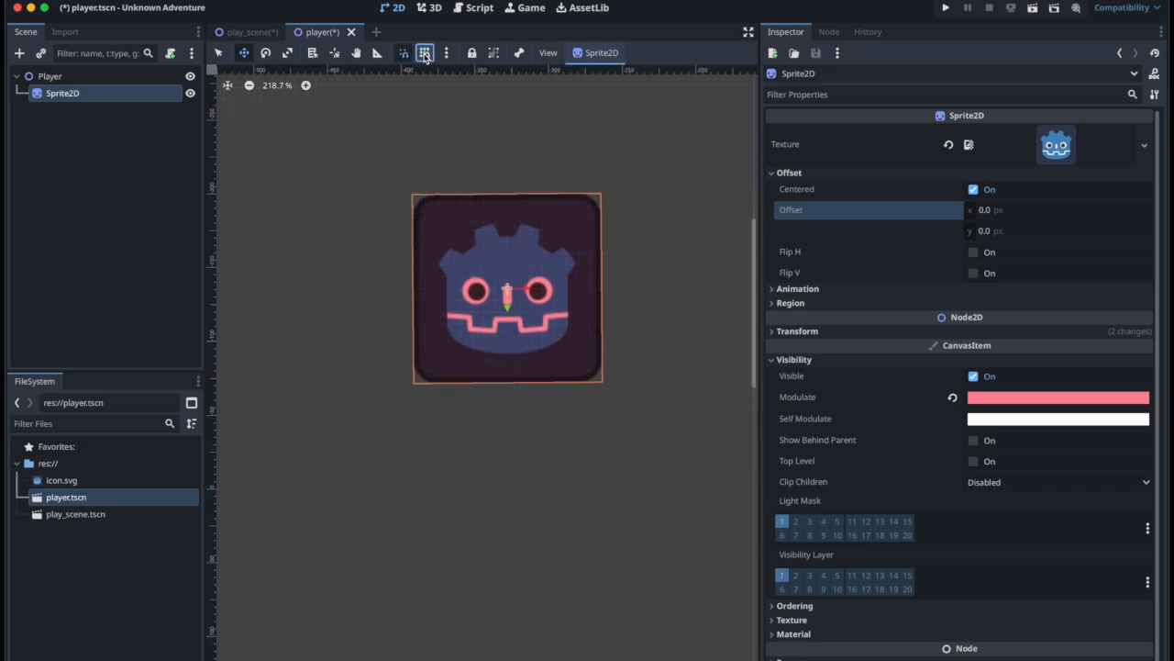
Step: Lock and unlock the Sprite2D, and move it a little to the left
left_click(471, 53)
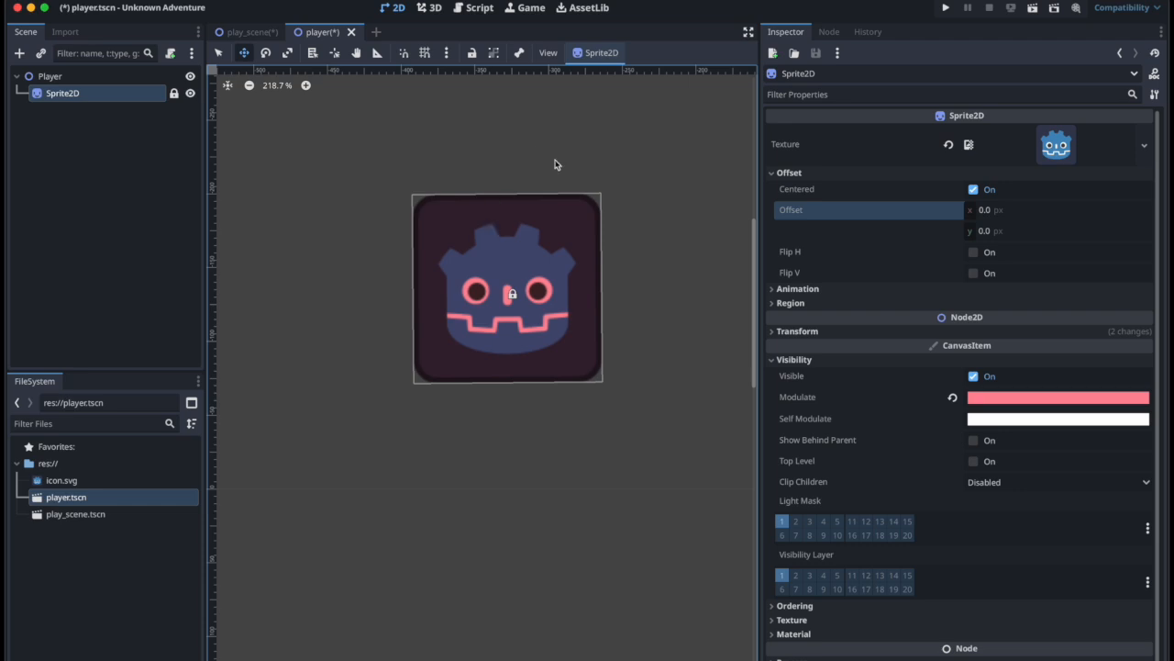
left_click(477, 55)
left_click_drag(520, 253, 441, 249)
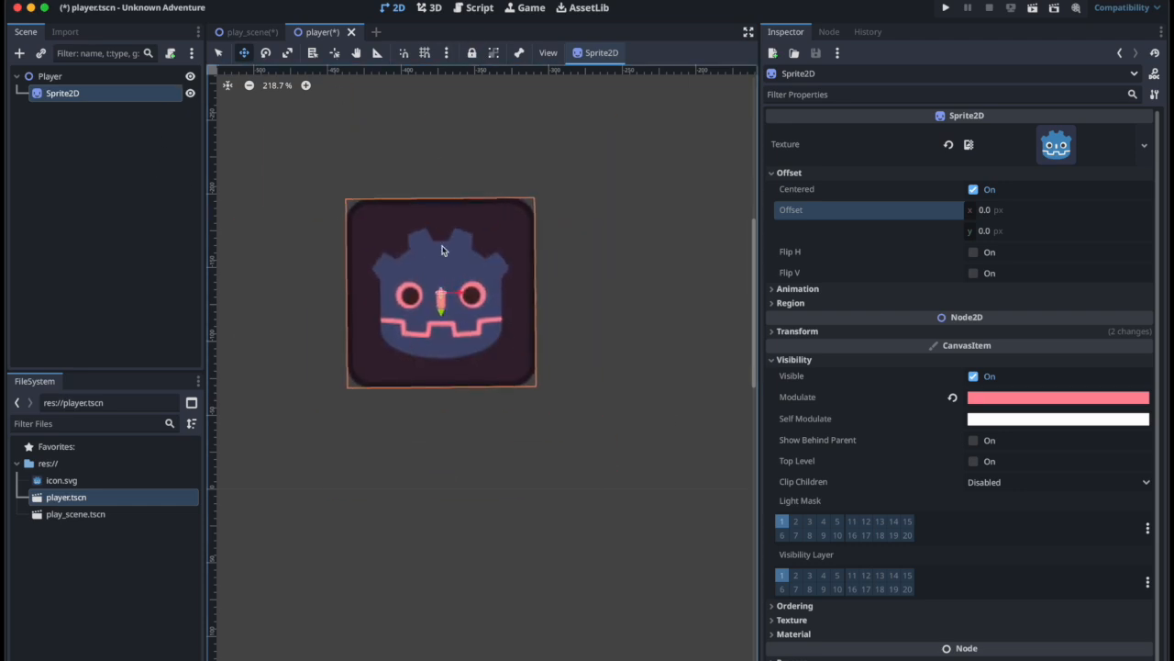
Step: Try grouping the Sprite2D with its children, and ungroup it
left_click(494, 55)
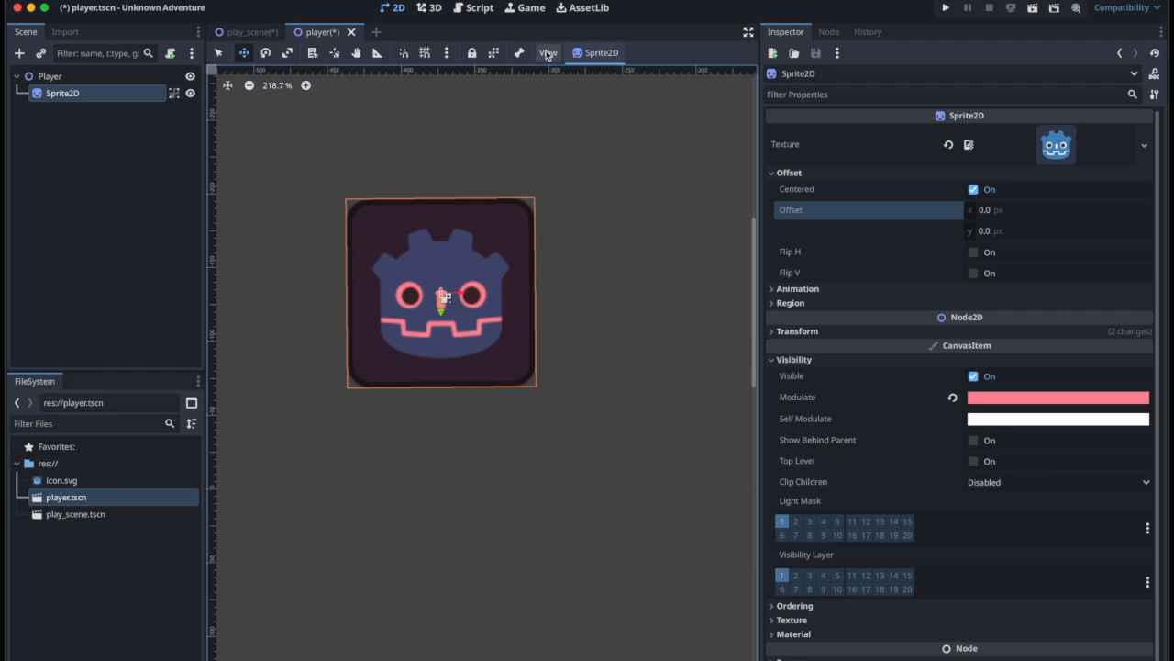
left_click(493, 54)
Step: Examine the Sprite2D conversion options and the skeleton options without choosing any, clearing the node selection in between
left_click(587, 52)
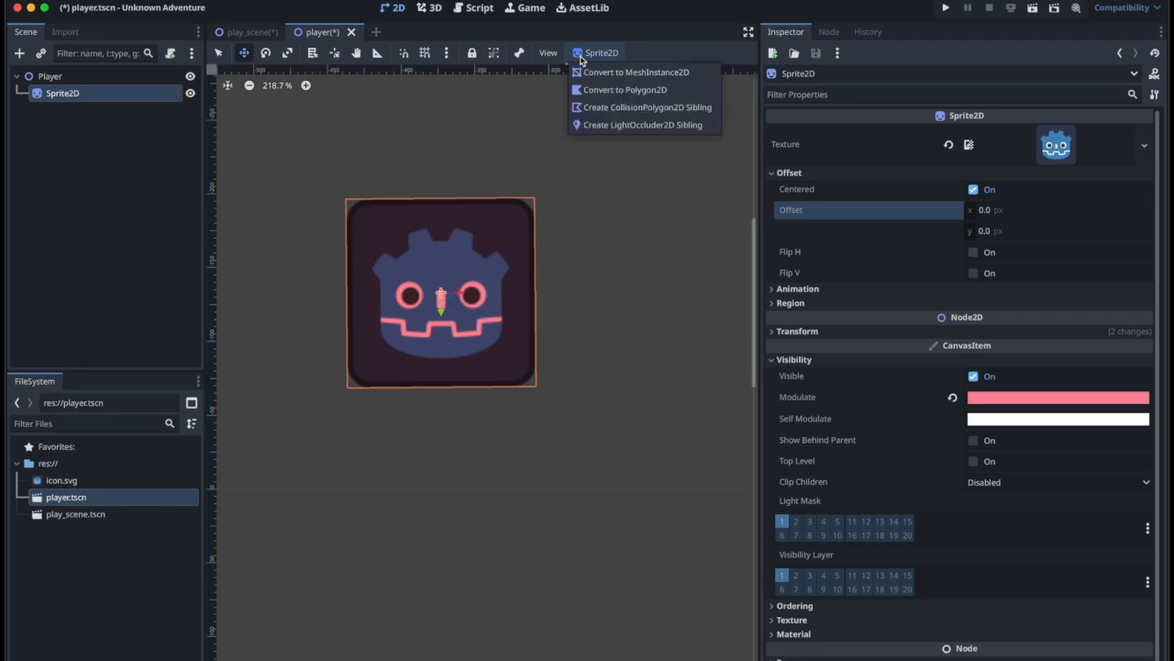
left_click(422, 229)
left_click(410, 117)
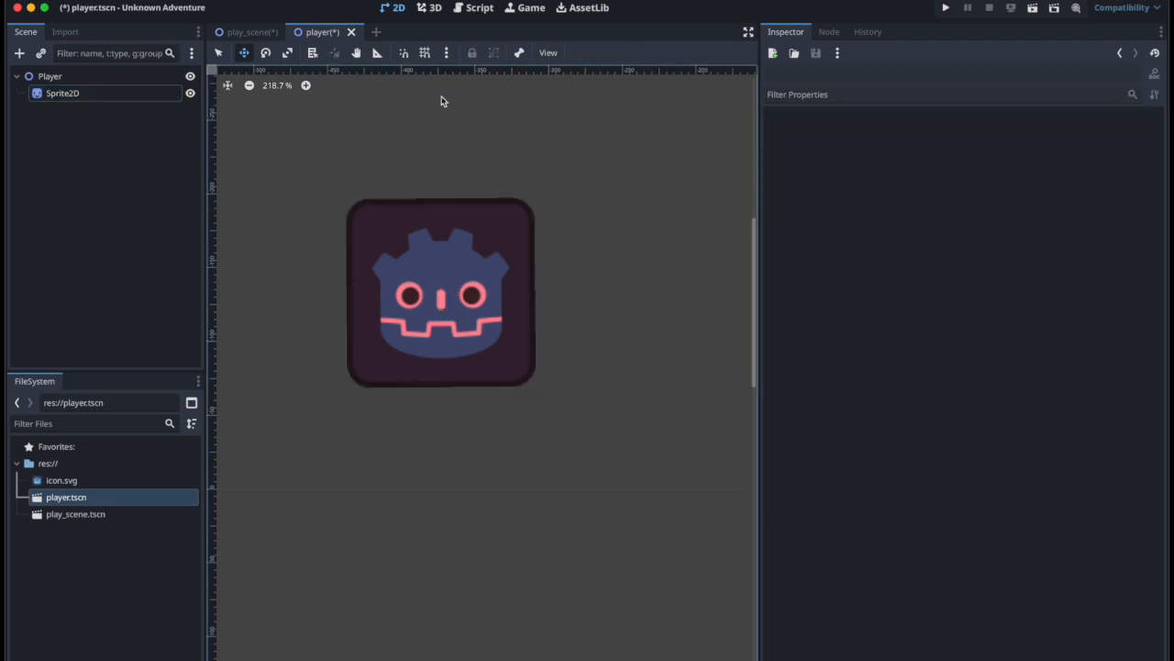
left_click(519, 53)
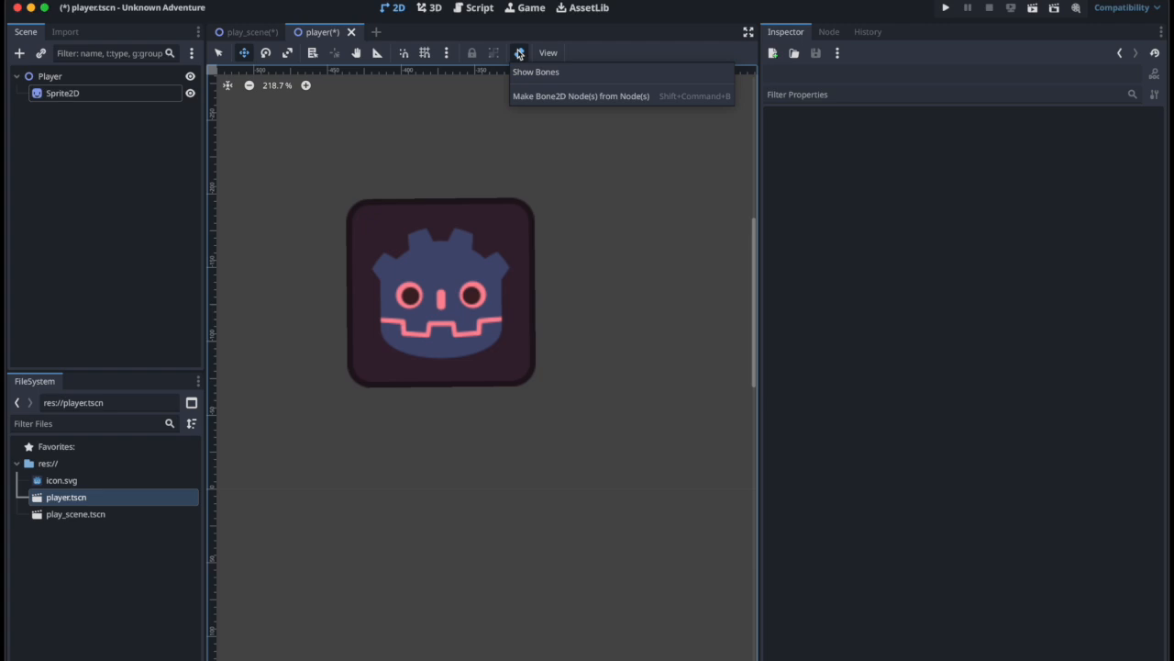
left_click(520, 54)
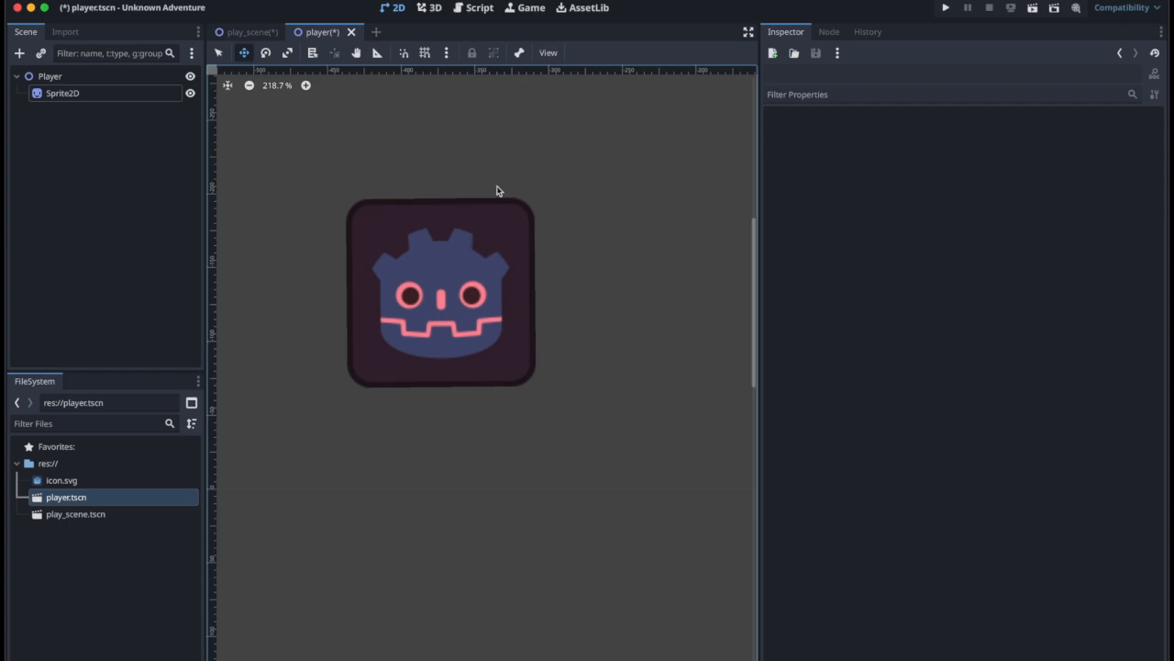
Step: Open play_scene.tscn to check the Player instance, and return to player.tscn
scroll(496, 191, "down", 6)
scroll(486, 196, "up", 5)
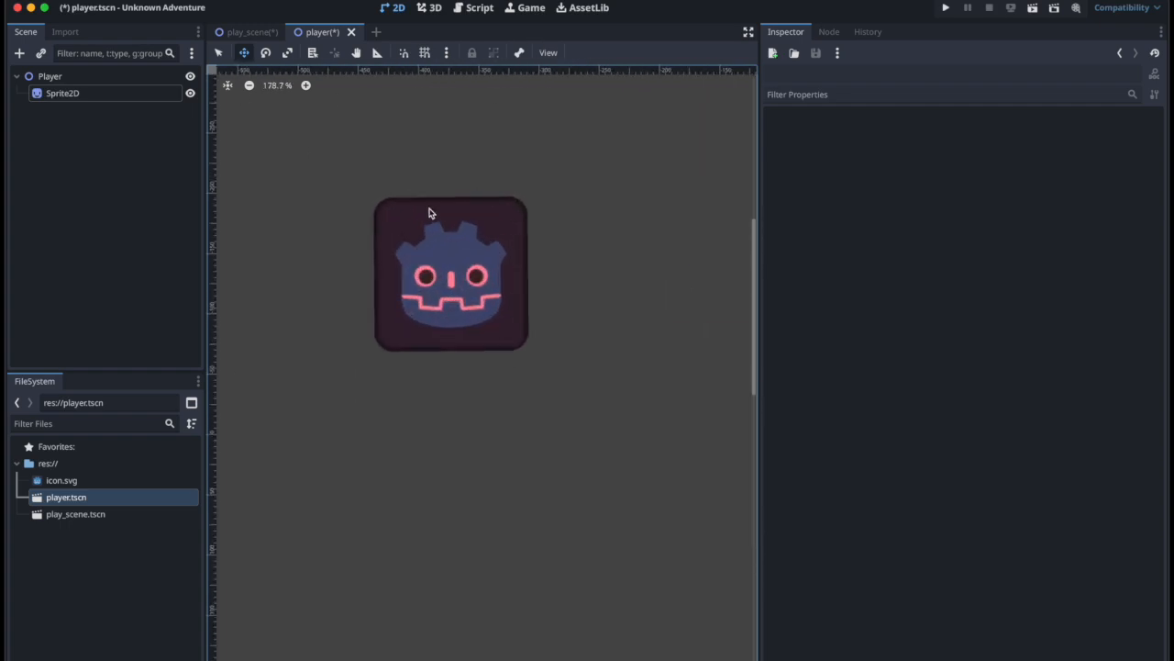
scroll(429, 213, "down", 4)
scroll(429, 212, "right", 2)
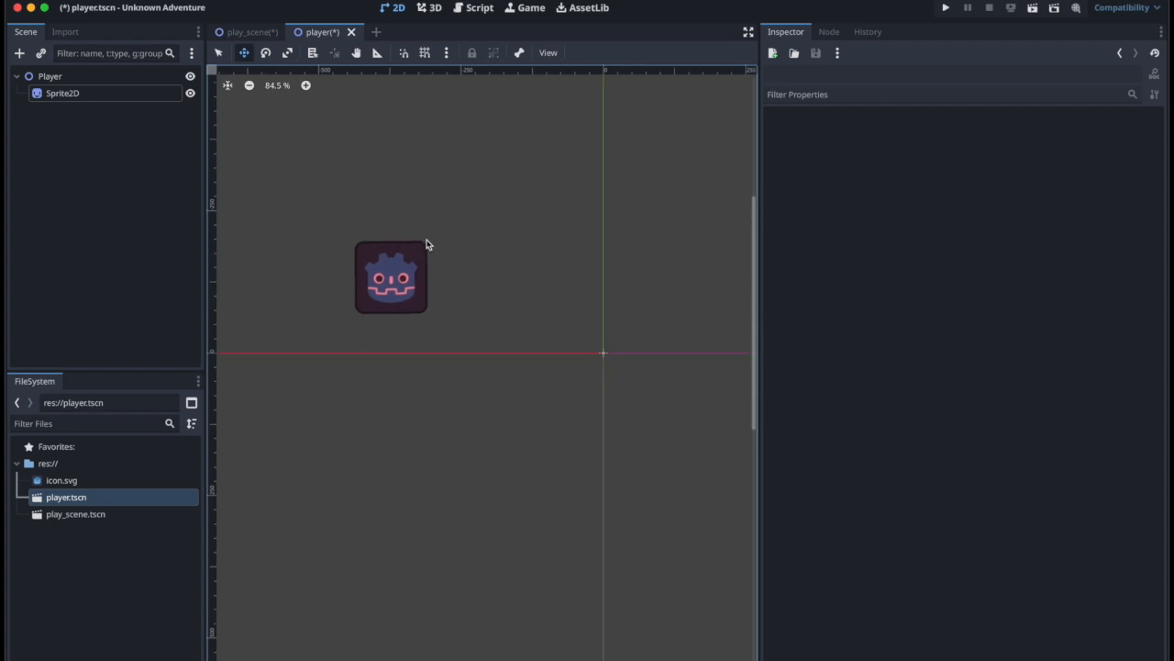
scroll(425, 241, "left", 2)
double_click(103, 517)
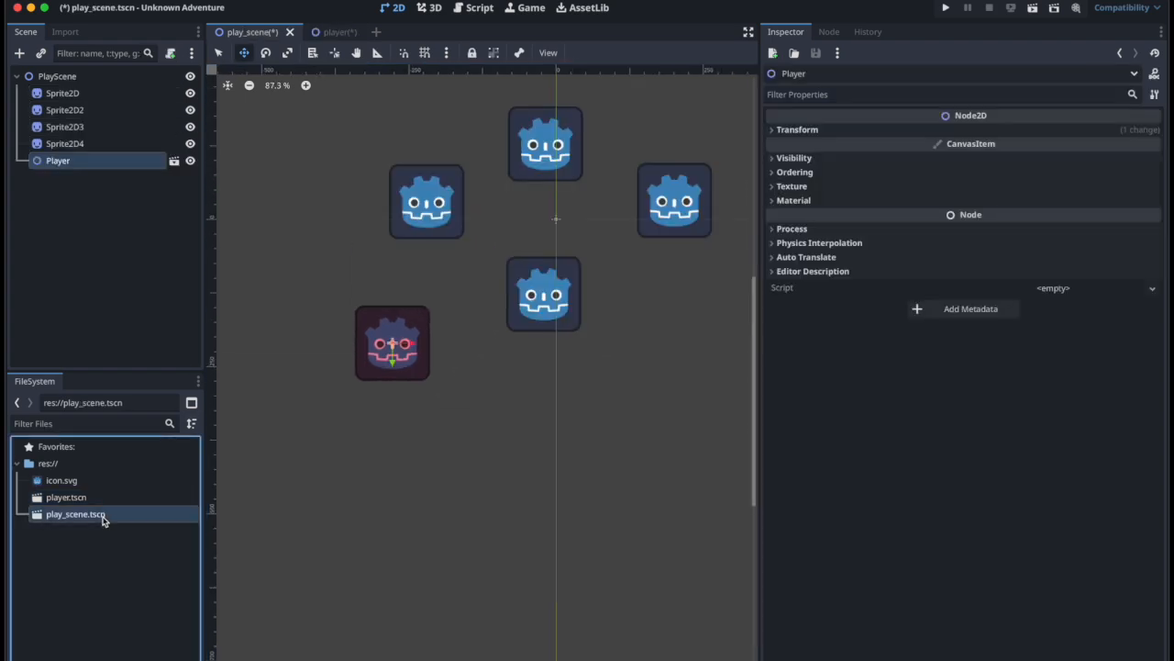
double_click(98, 499)
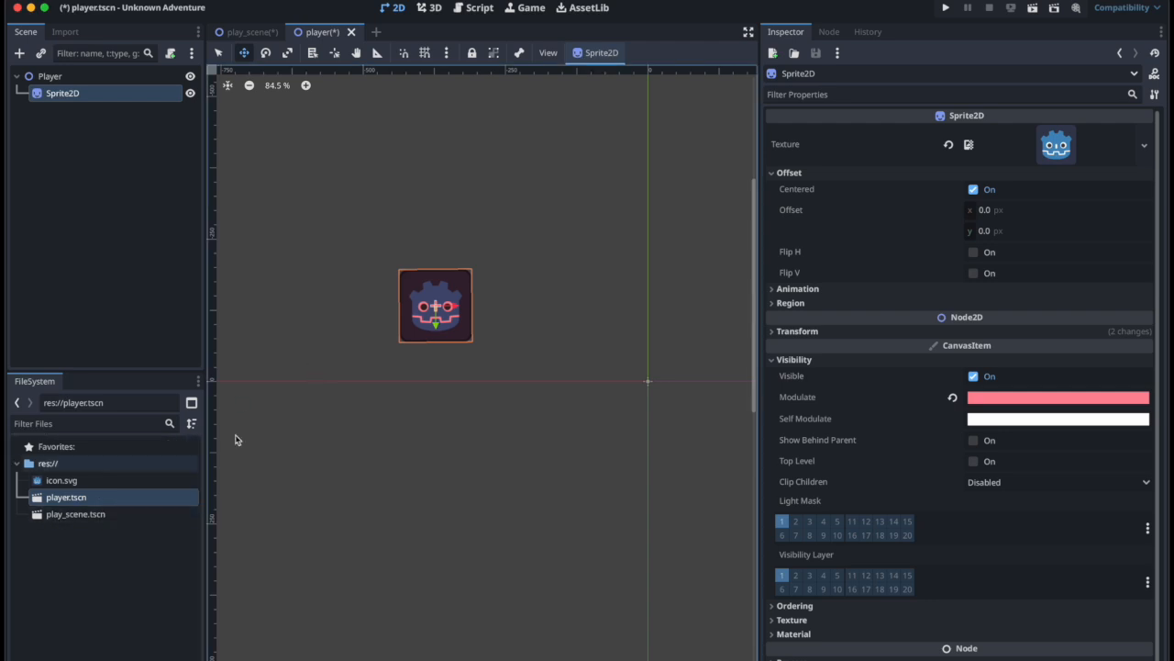
Step: Move the Sprite2D up and to the right, closer to the vertical axis, and save the player scene
left_click_drag(439, 302, 517, 273)
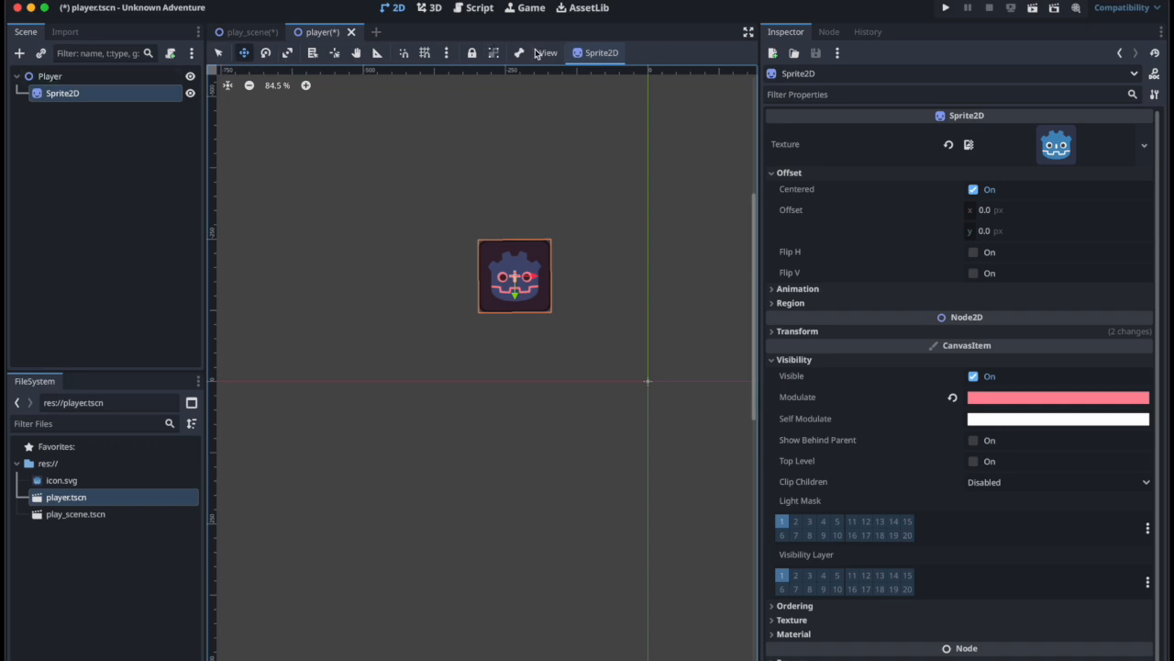
key("super+s")
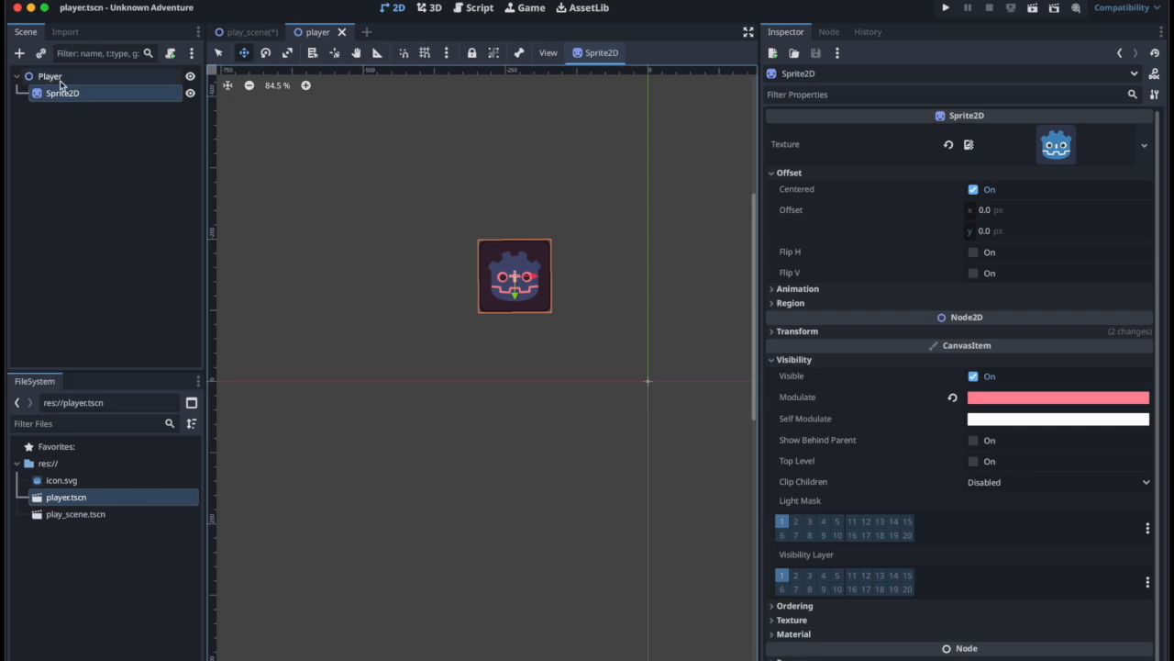